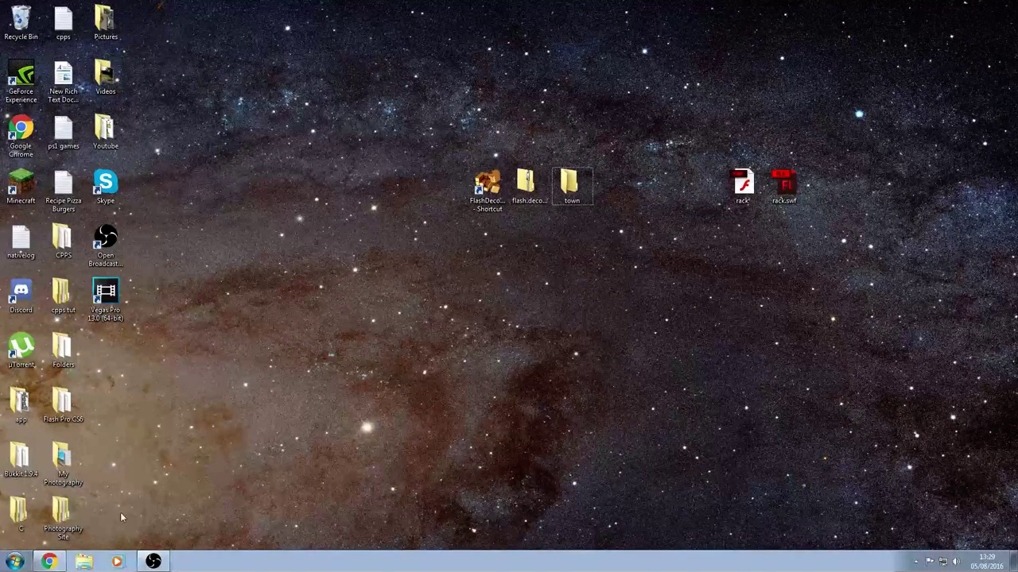
Close the Flash Decompiler Trillix tab in Chrome, leaving only the Club Penguin Archives main page
click(48, 562)
click(55, 7)
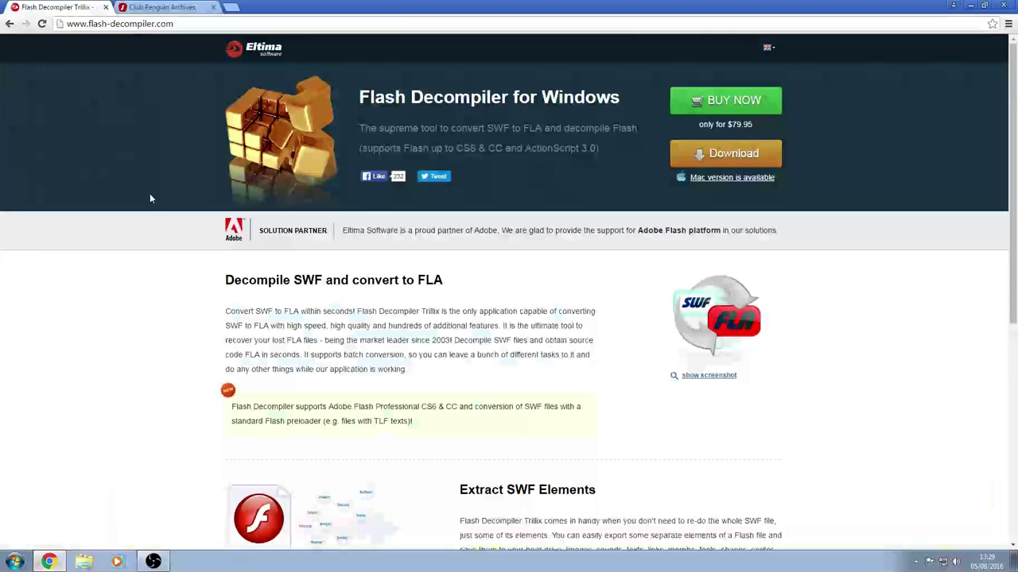
click(154, 23)
key(End)
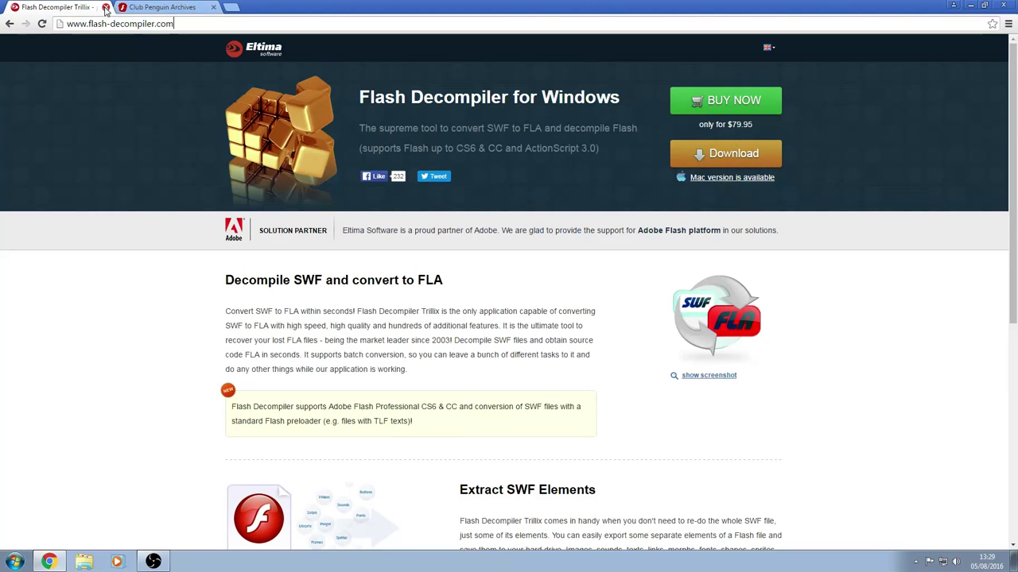
click(106, 8)
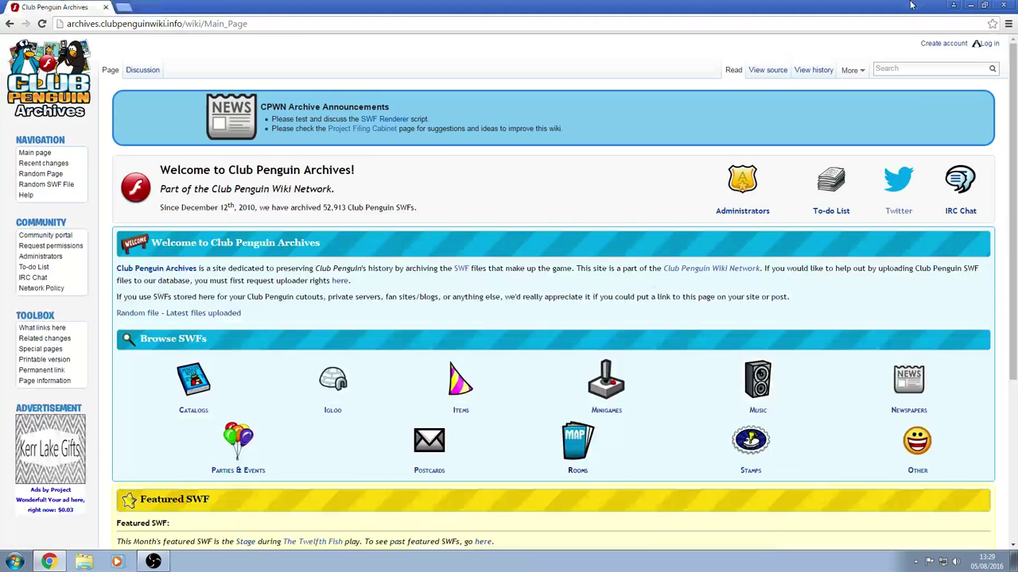
Open the downloaded decompiler archive and the FlashDecompiler shortcut's install folder
click(968, 4)
click(538, 182)
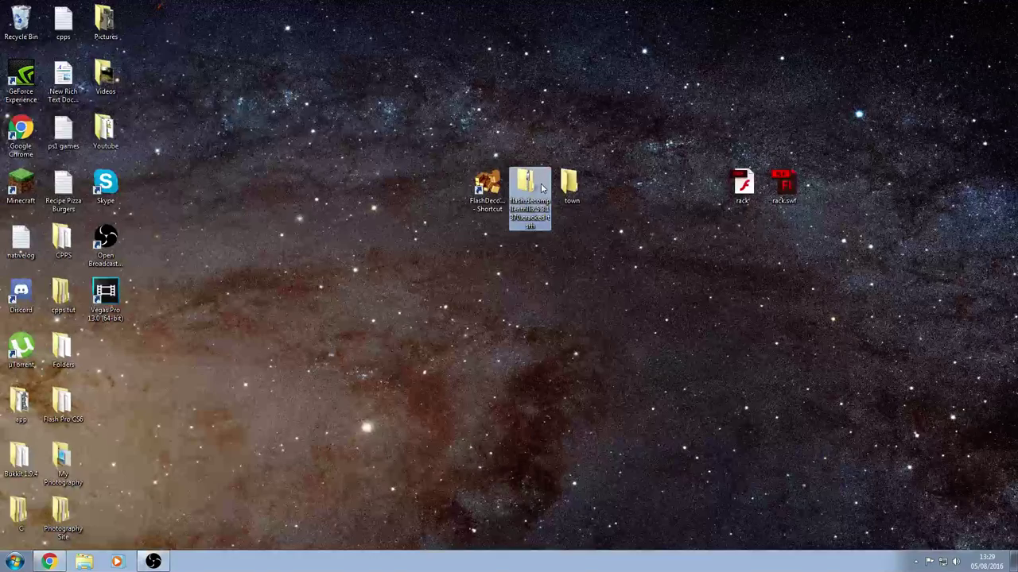
click(659, 178)
double_click(525, 184)
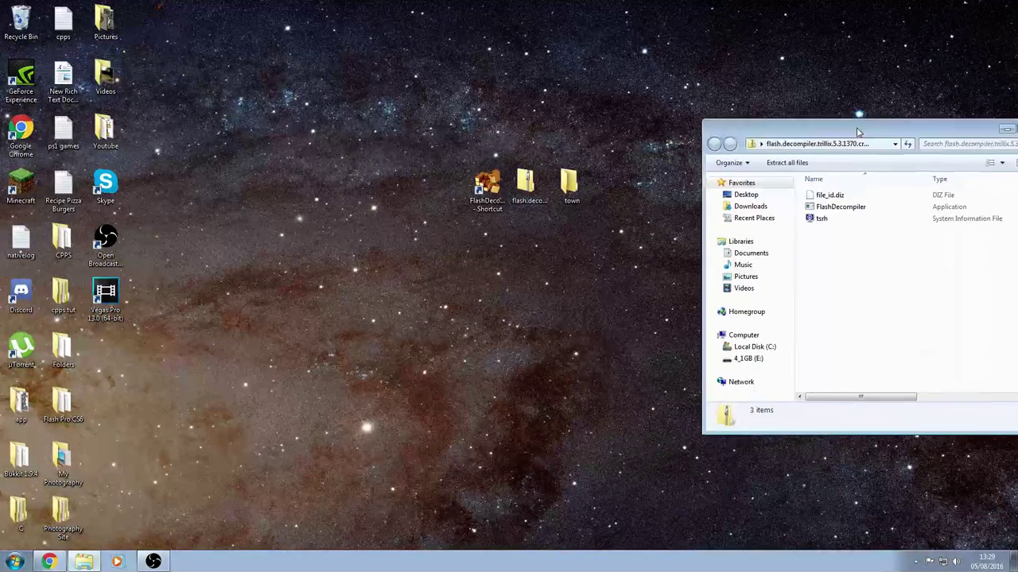
click(486, 188)
right_click(500, 195)
click(487, 188)
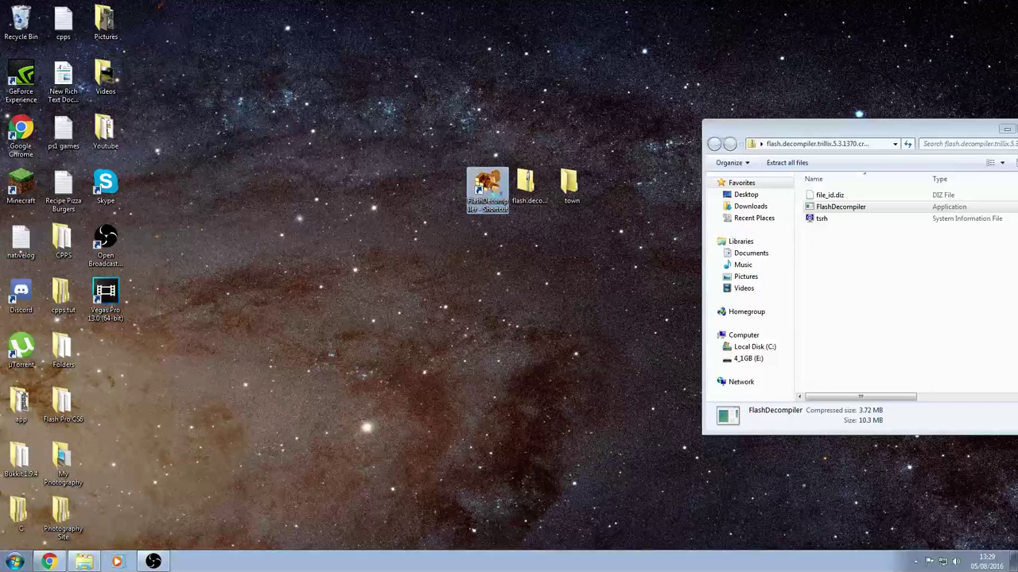
right_click(498, 188)
click(527, 216)
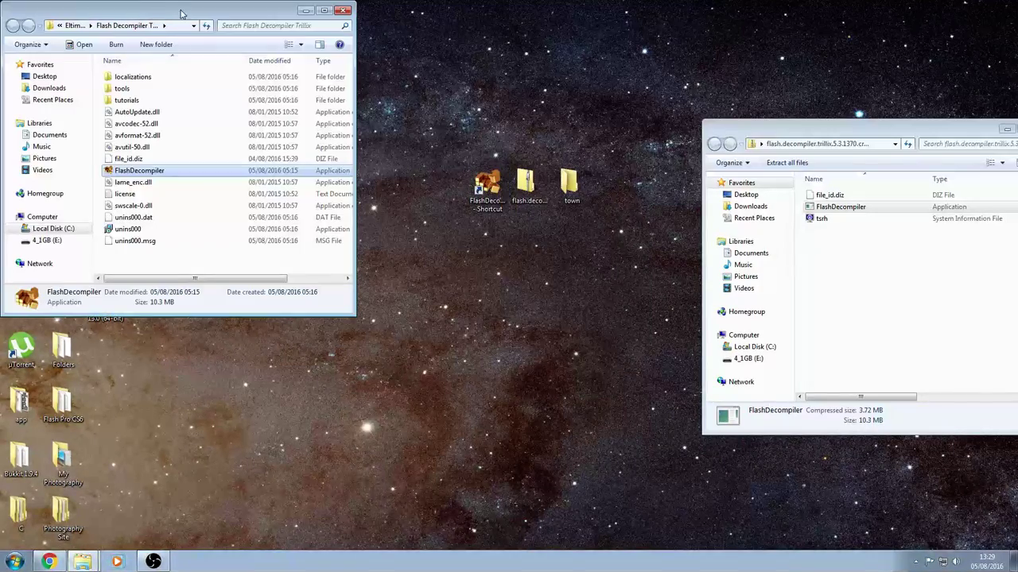
Copy FlashDecompiler from the archive into the install folder, replacing the old file, then close both windows
drag(180, 14, 464, 54)
drag(840, 207, 474, 316)
click(524, 230)
click(491, 327)
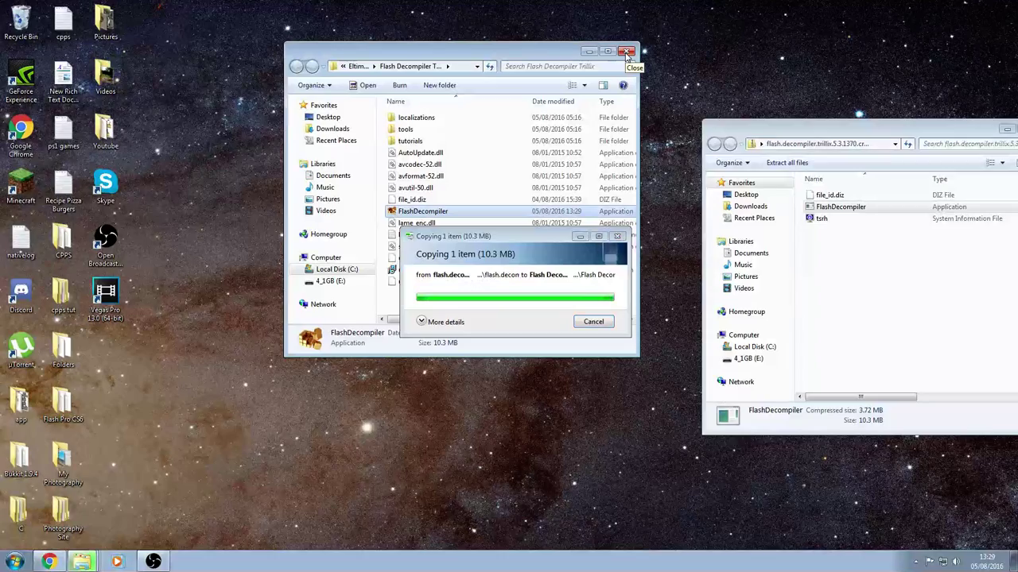
click(626, 52)
drag(893, 139, 768, 150)
click(919, 140)
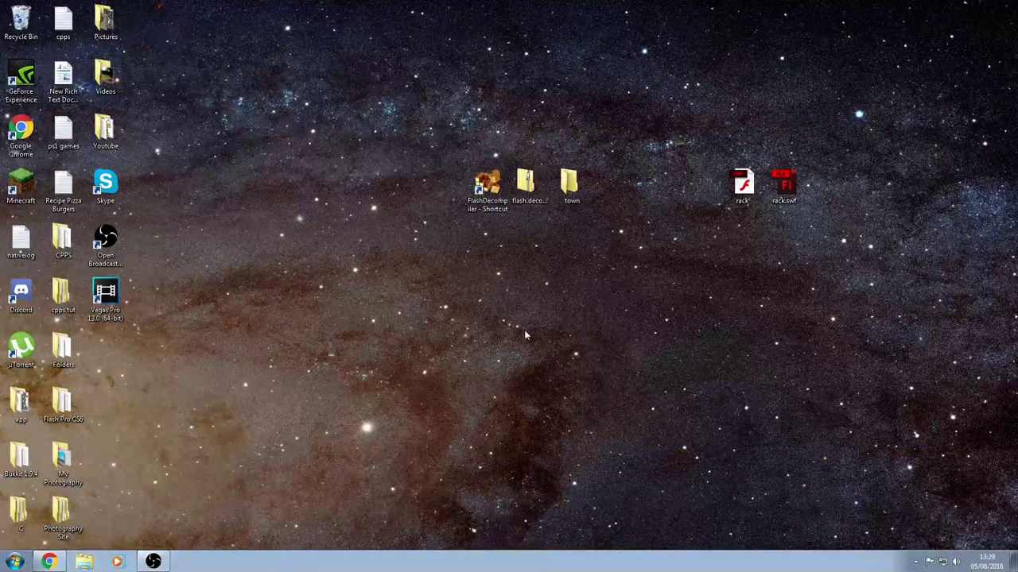
Open a Town room SWF from the Rooms section of Club Penguin Archives
click(49, 562)
scroll(562, 280, down, 2)
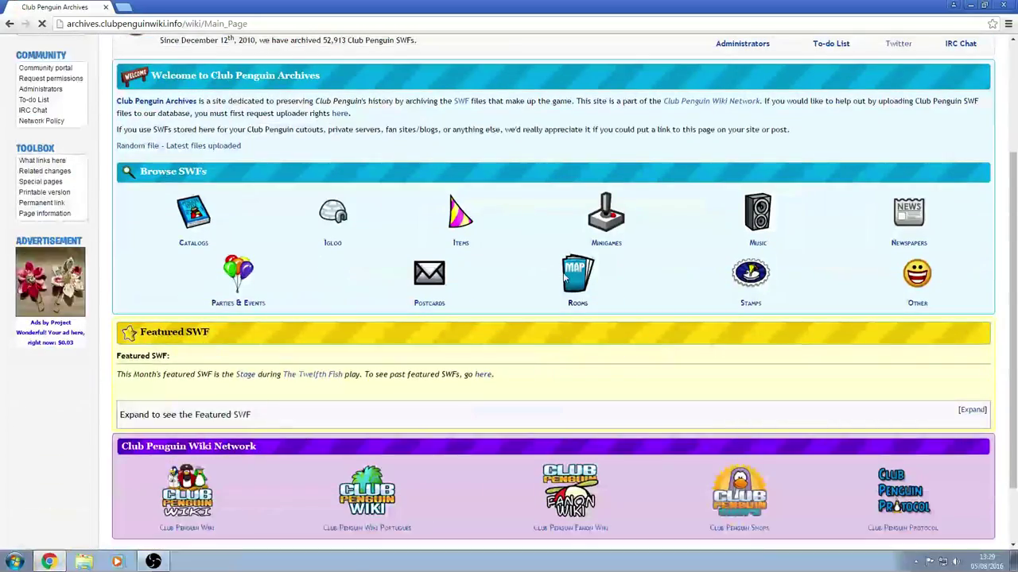
click(564, 278)
scroll(193, 357, down, 2)
scroll(145, 270, down, 3)
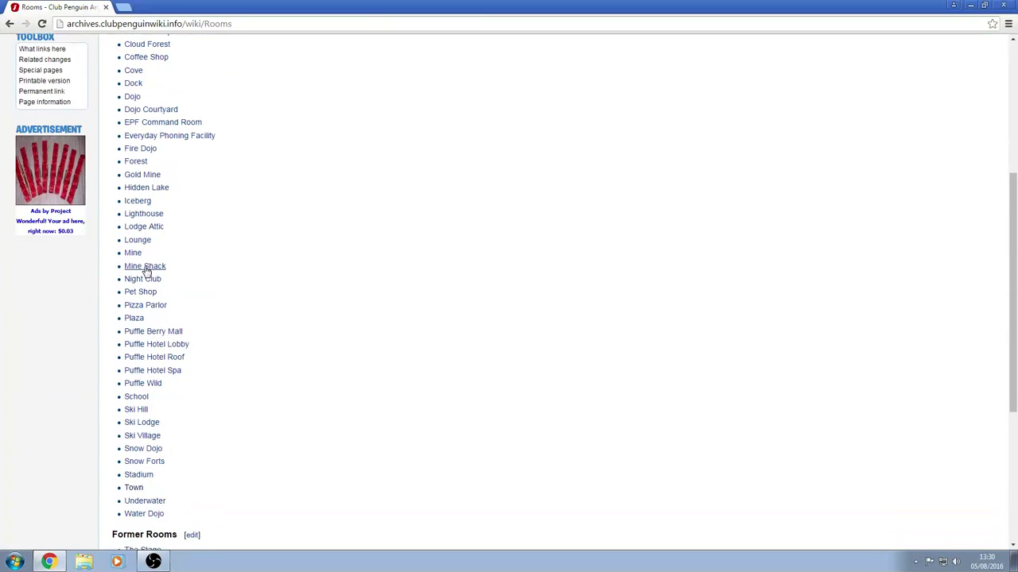
click(133, 379)
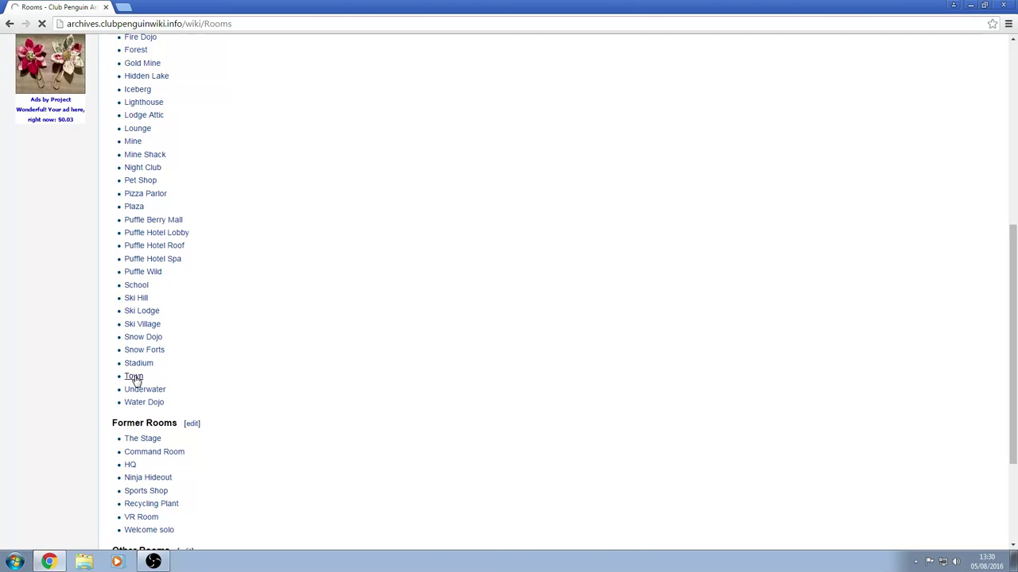
scroll(191, 364, down, 3)
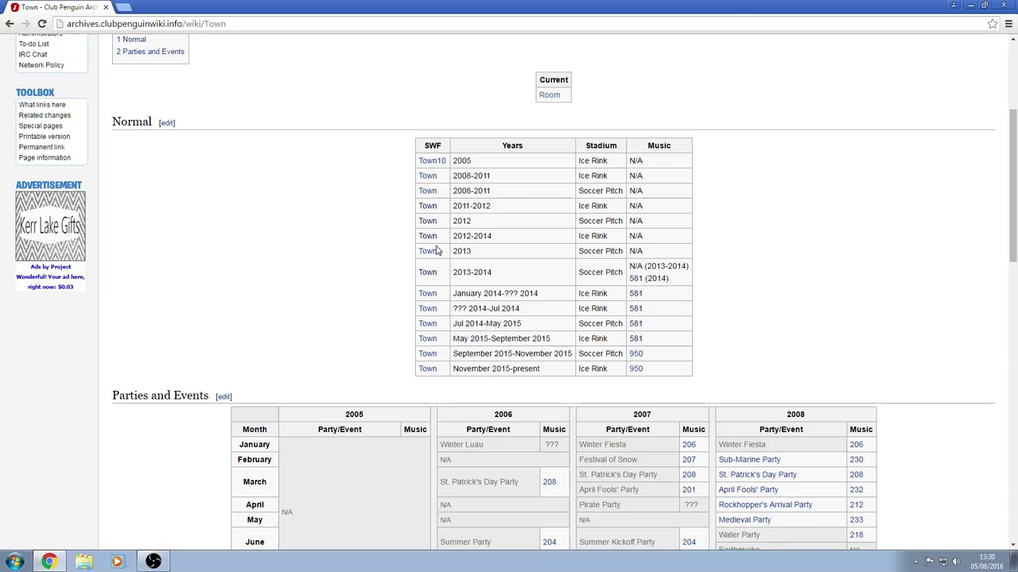
click(428, 237)
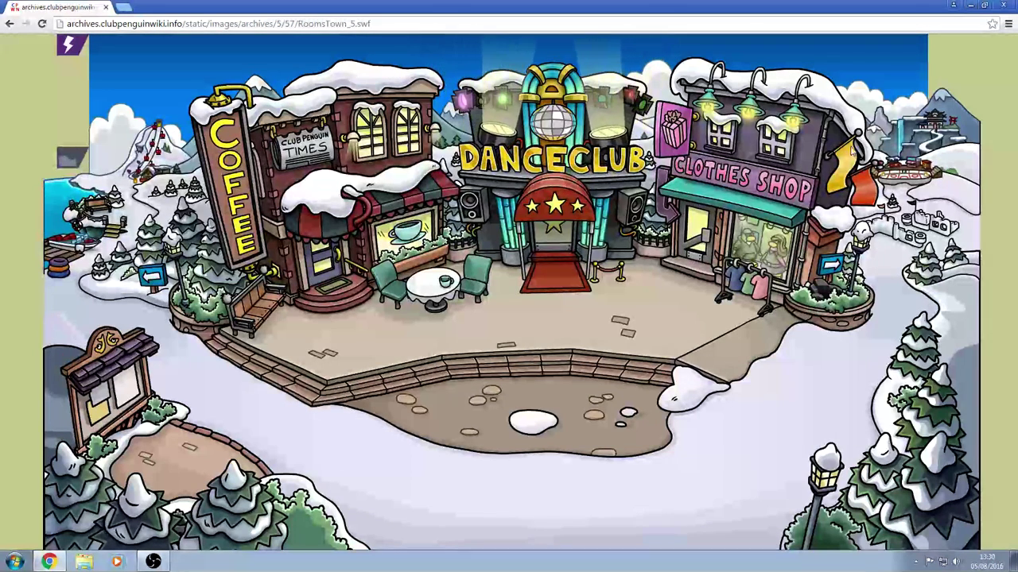
Save the displayed RoomsTown_5.swf to the desktop as town.swf
click(1008, 23)
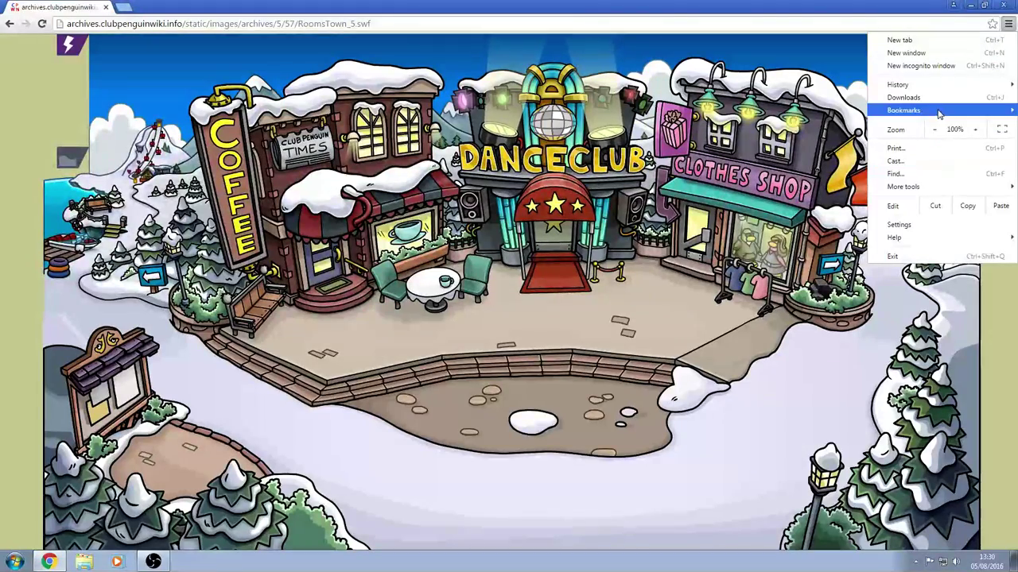
mouse_move(910, 186)
click(760, 187)
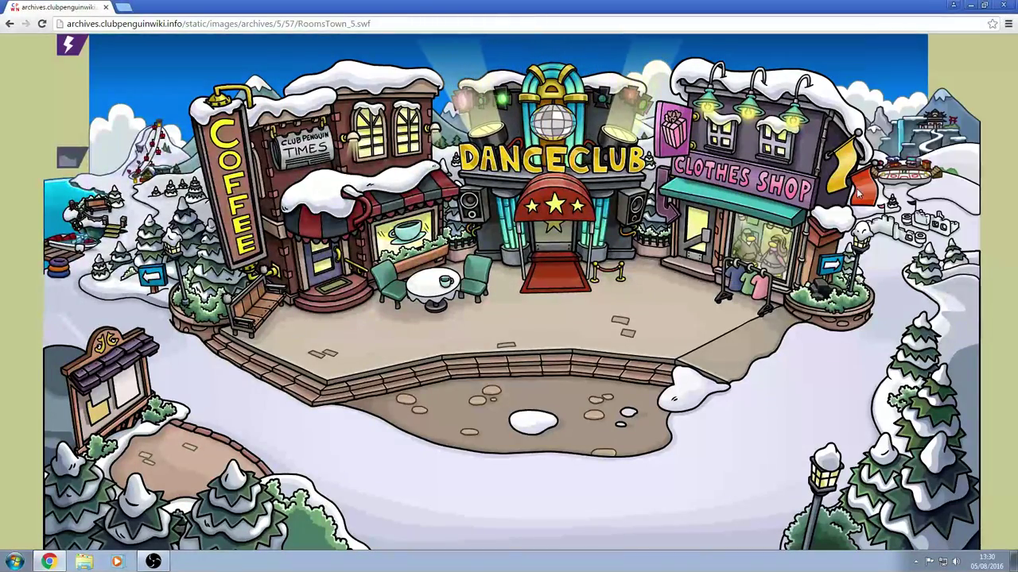
text(to)
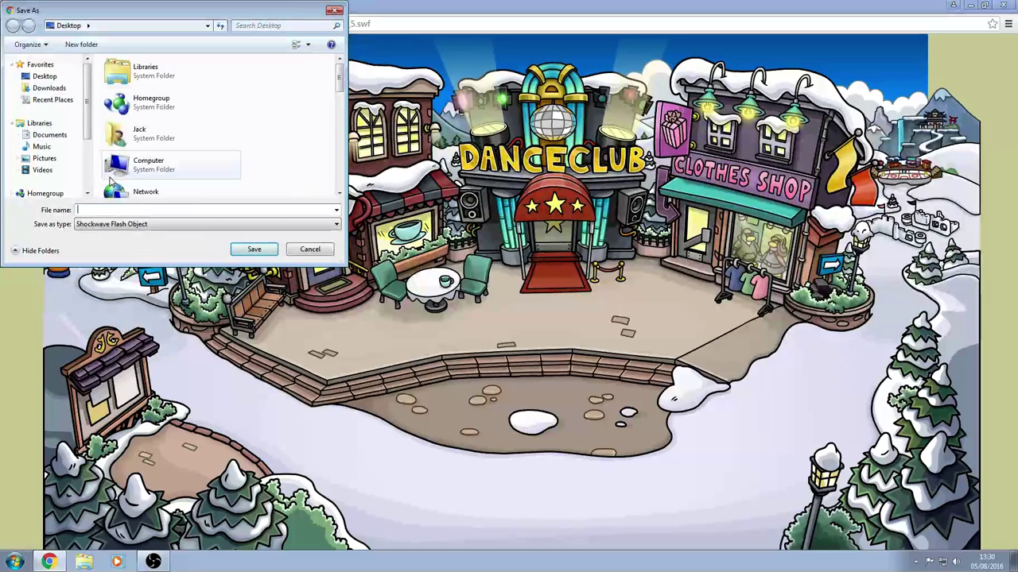
text(wn.swf)
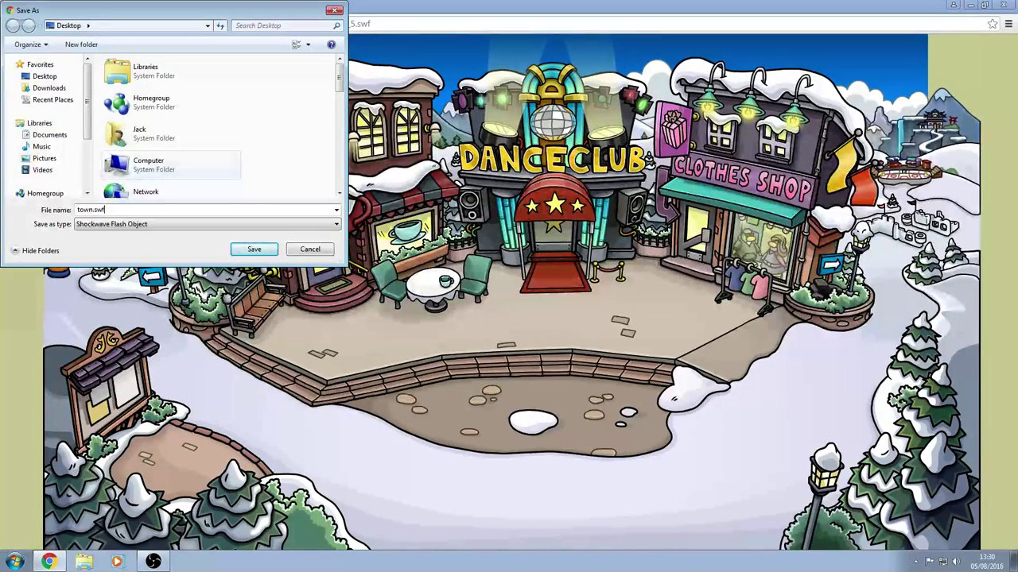
key(Return)
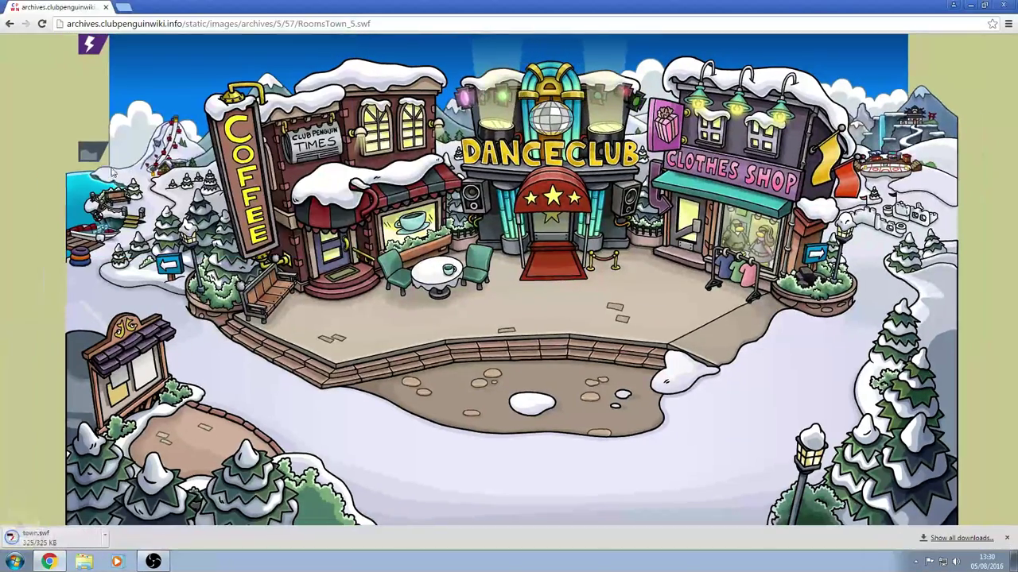
Launch Flash Decompiler Trillix from the desktop, allowing it past the security warning
click(970, 4)
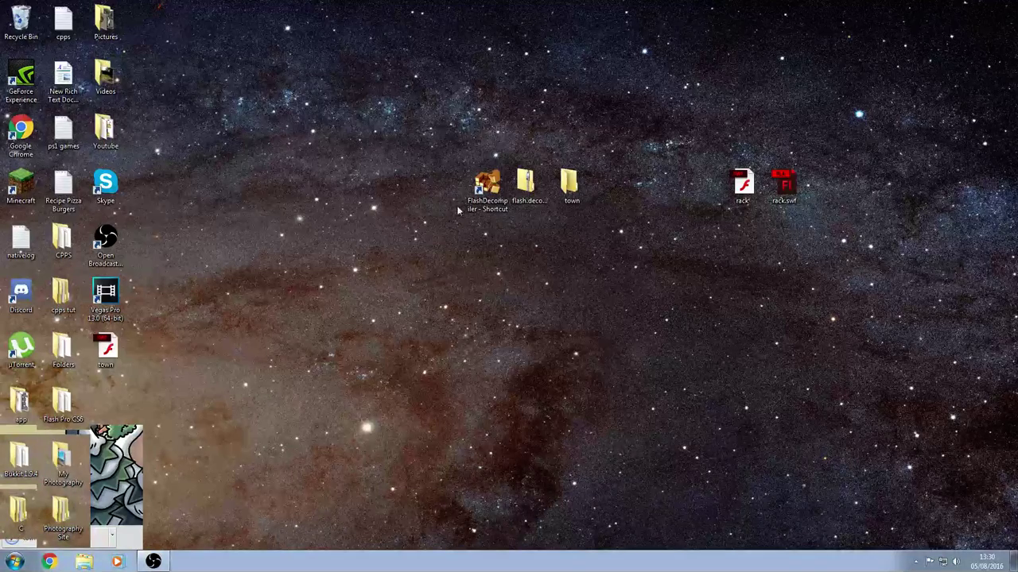
click(477, 189)
click(486, 305)
double_click(486, 185)
click(537, 291)
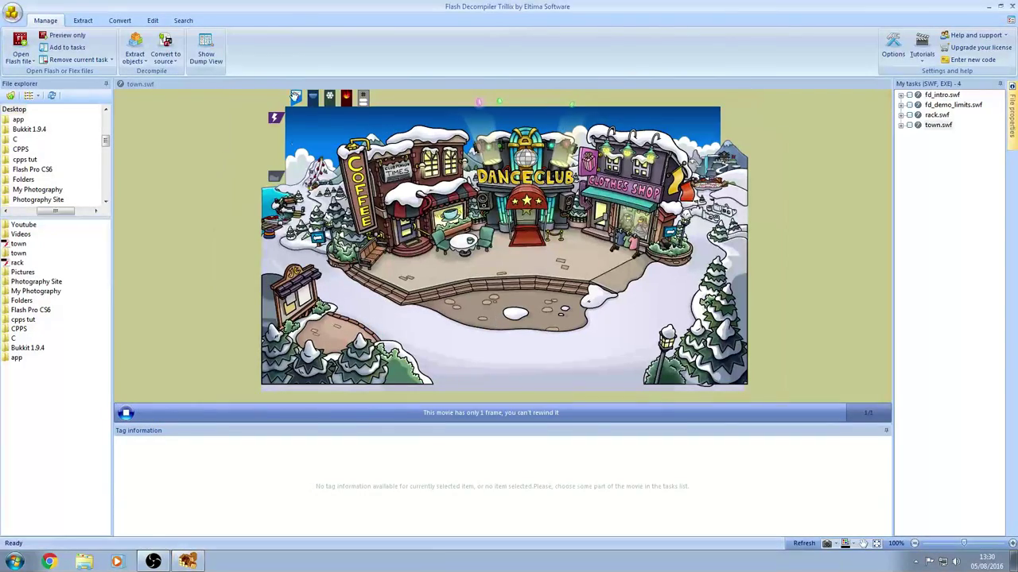
Convert town.swf to FLA into the desktop town folder, then exit the decompiler
click(112, 22)
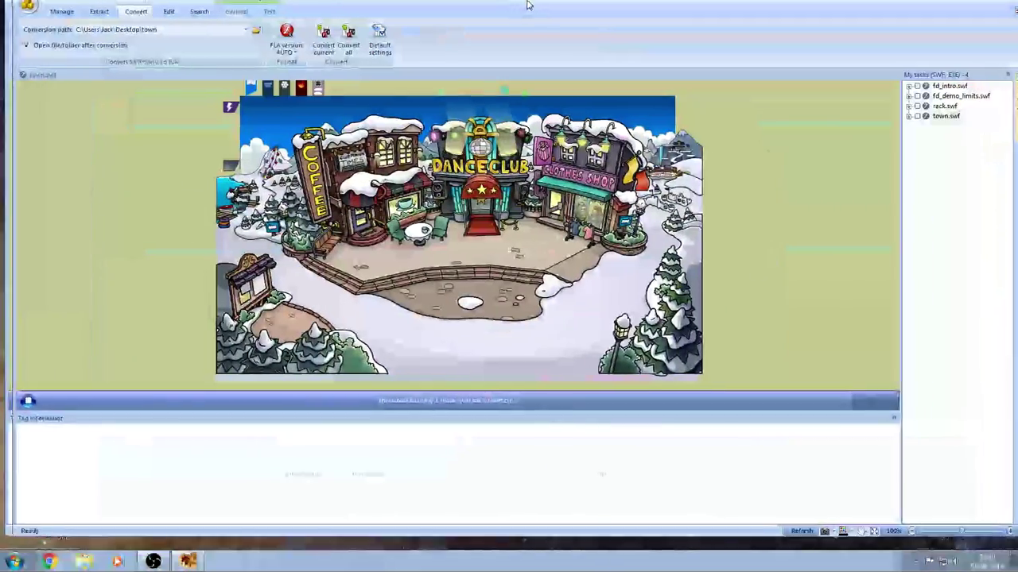
click(313, 47)
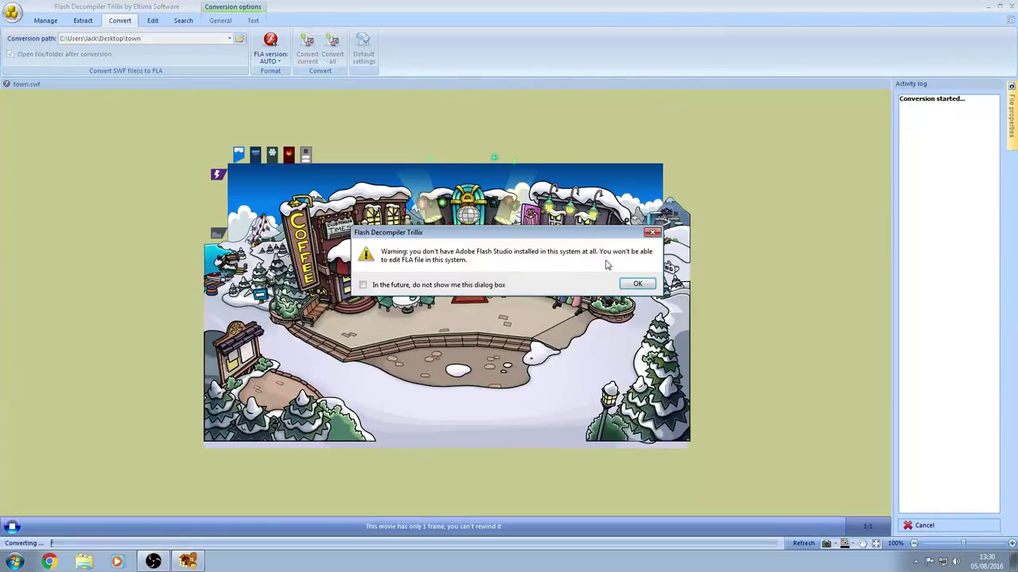
click(632, 285)
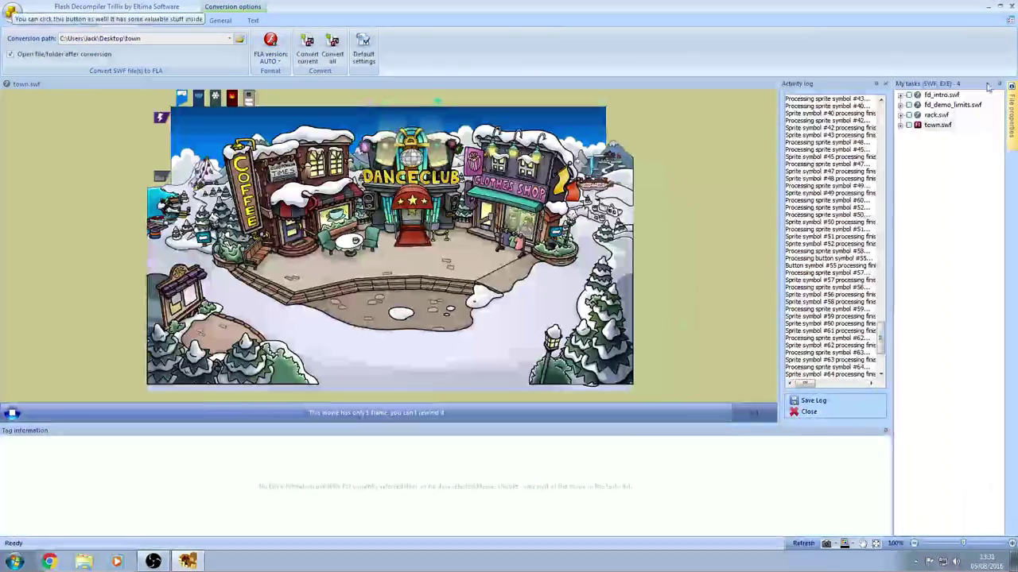
click(1011, 8)
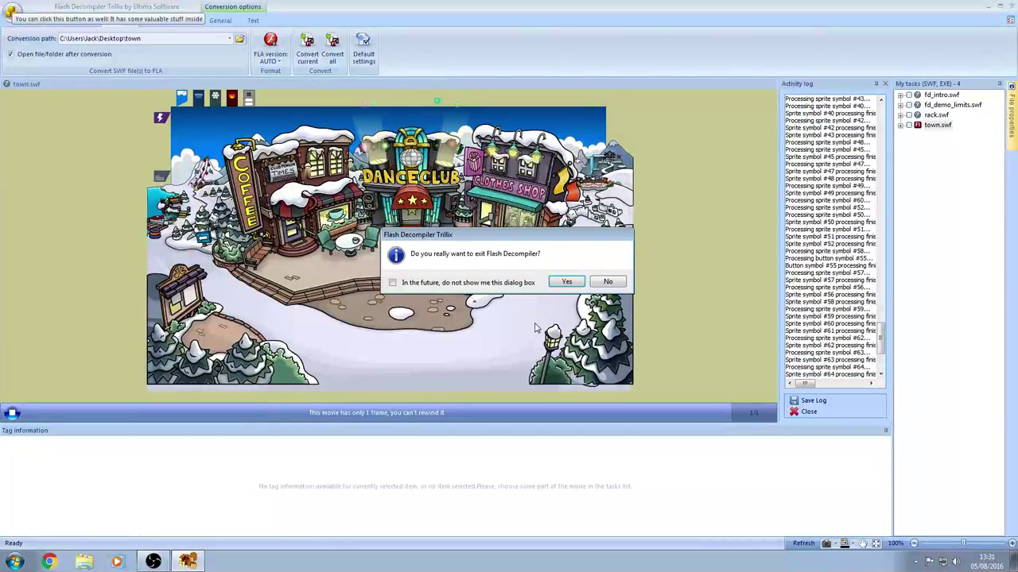
click(570, 282)
Open the converted town file from the desktop town folder in Flash Pro CS6
double_click(571, 184)
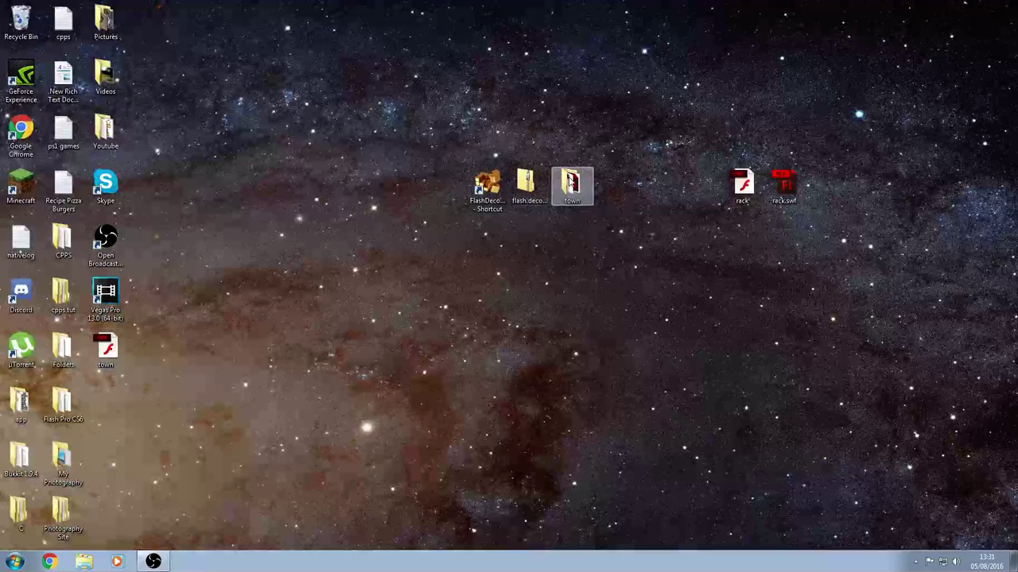
click(704, 219)
click(742, 272)
click(881, 141)
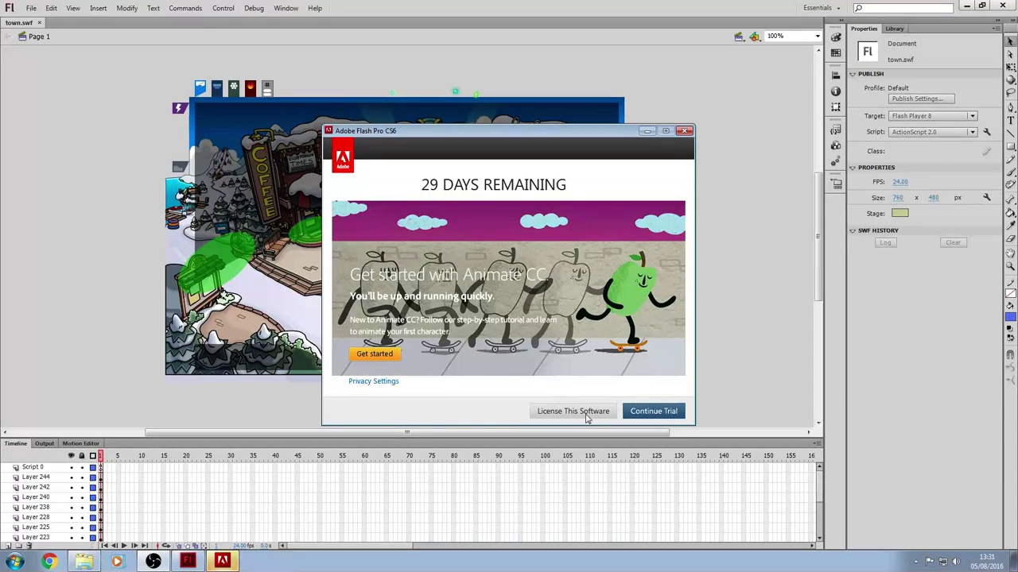
Continue the trial and place a copy of the café table and chairs on the lower-left plaza
click(645, 411)
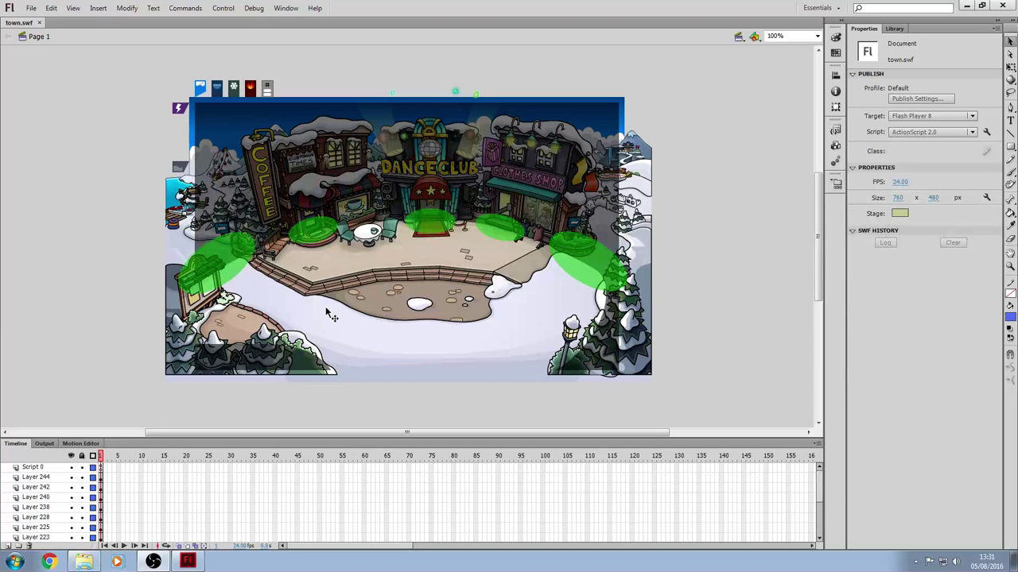
click(359, 246)
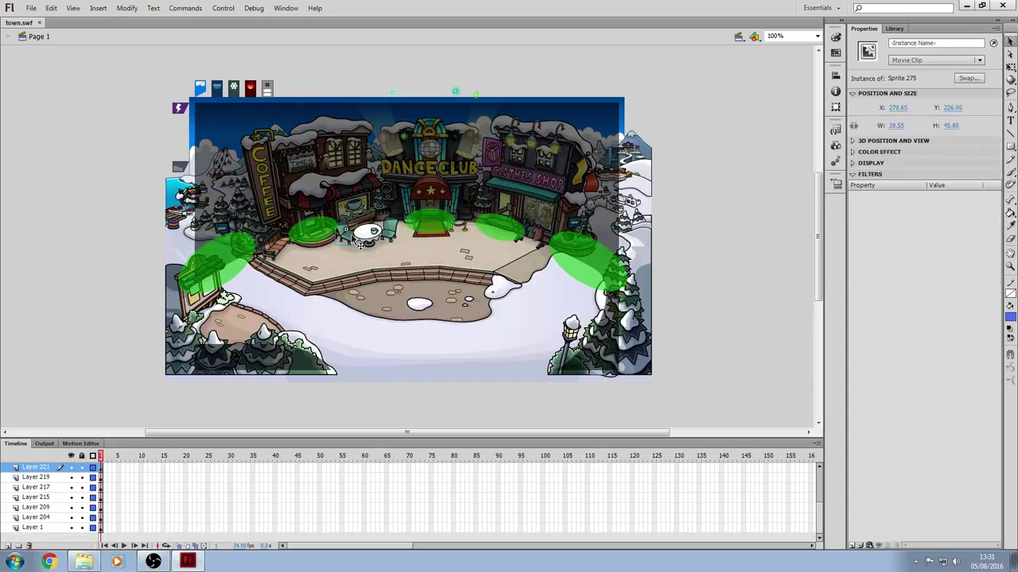
shift+click(390, 237)
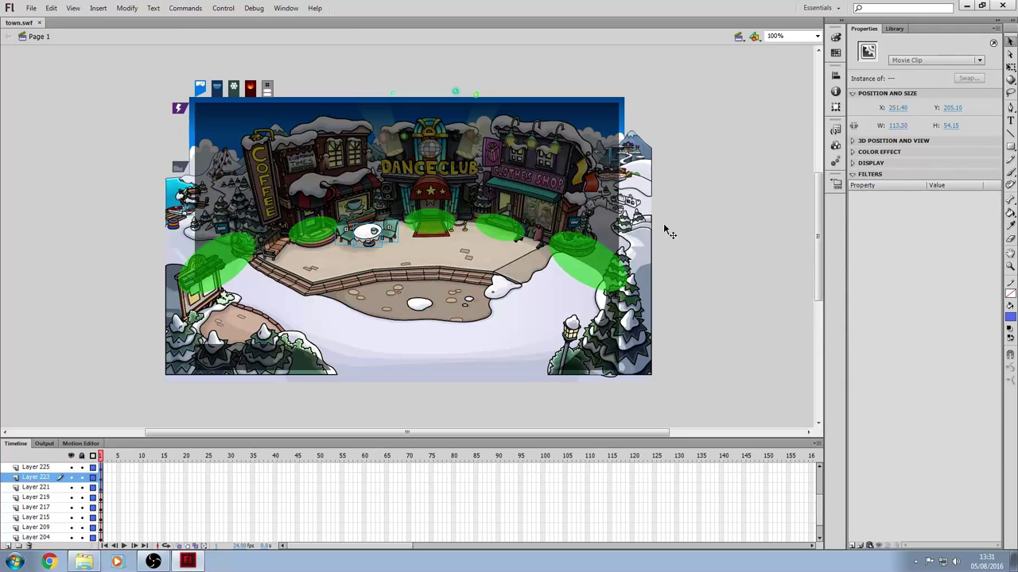
click(765, 210)
key(ctrl+z)
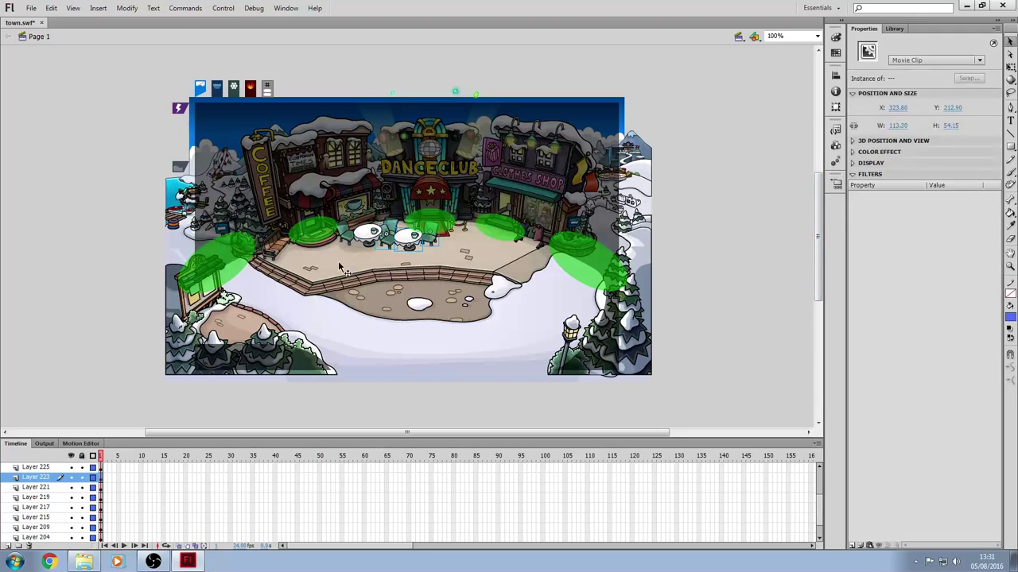
drag(424, 251, 245, 328)
click(272, 209)
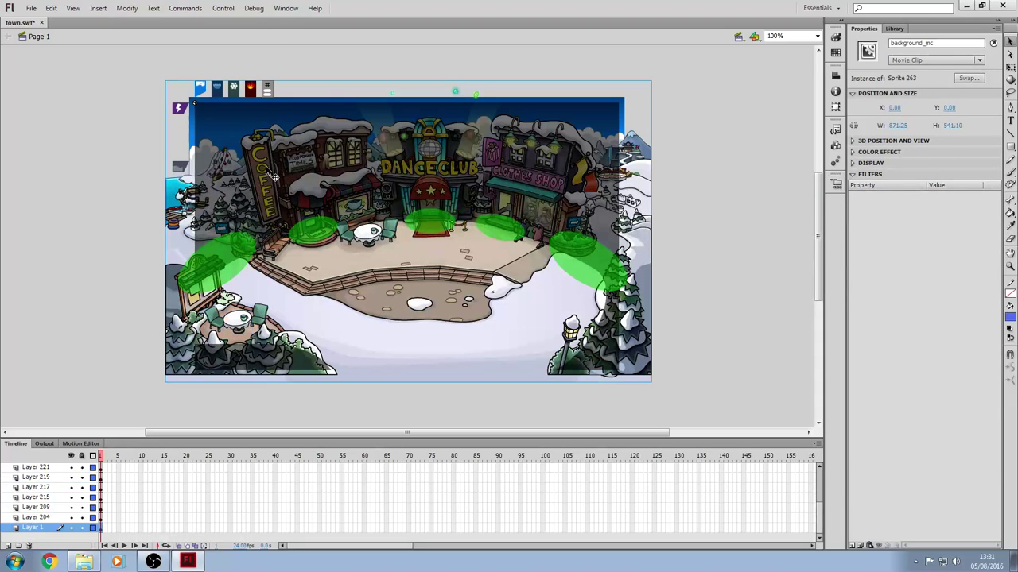
Inside block_mc, erase a trial strip, undo it, and return to Page 1
double_click(333, 143)
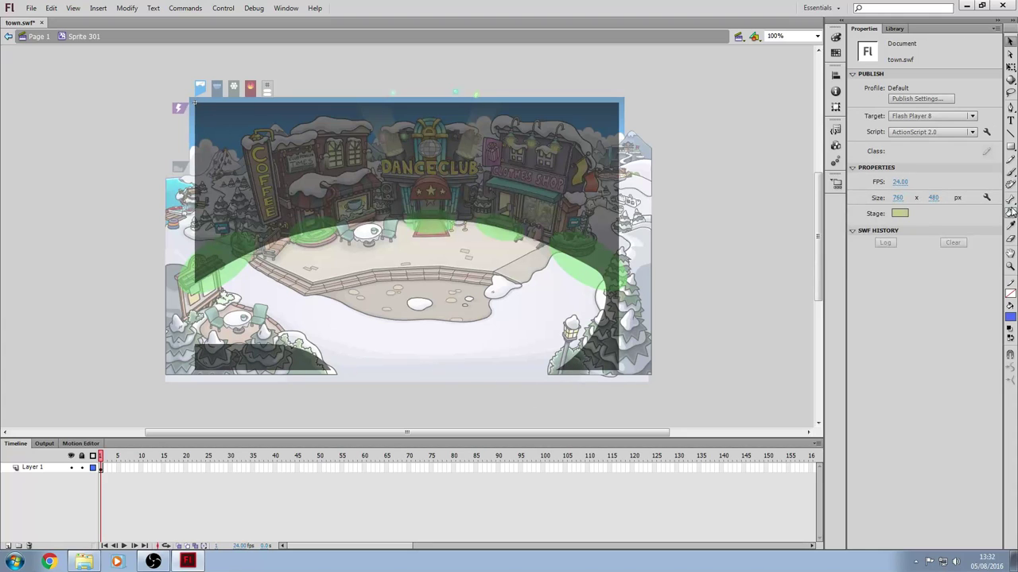
click(1010, 238)
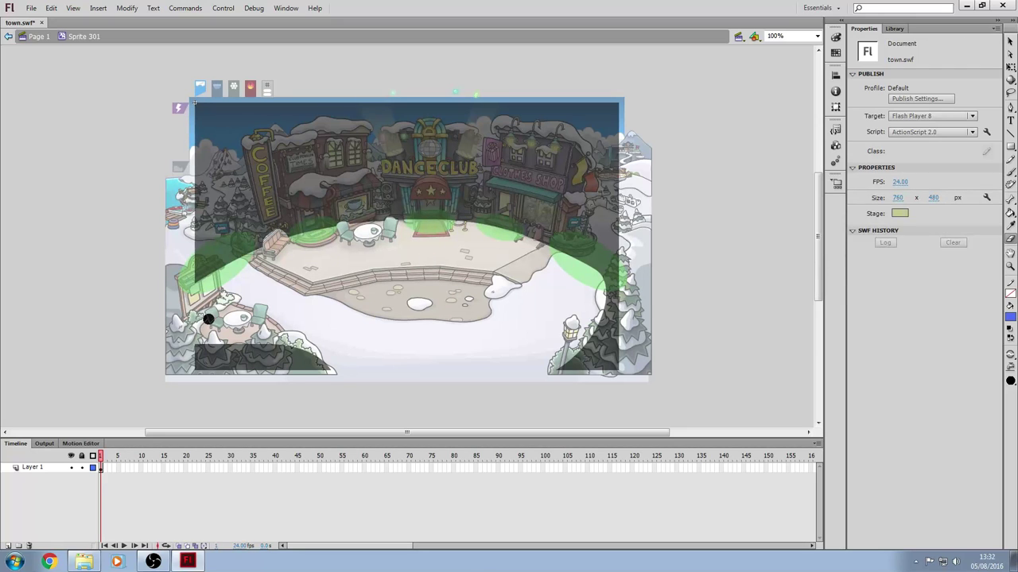
mouse_move(212, 304)
mouse_down()
mouse_move(259, 310)
mouse_move(227, 315)
mouse_move(267, 315)
mouse_move(206, 327)
mouse_move(260, 326)
mouse_up()
key(ctrl+z)
click(39, 36)
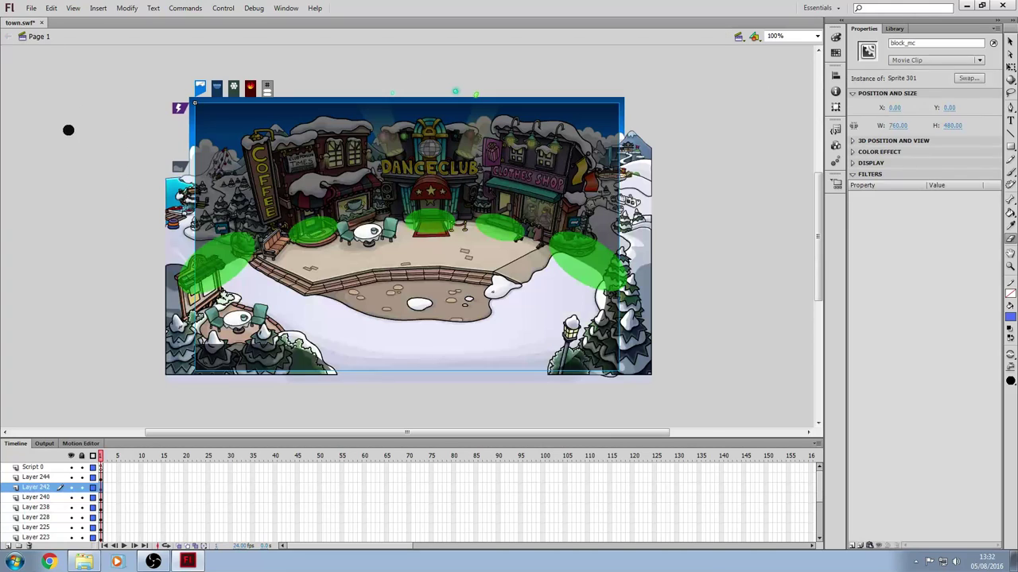
Open rack.swf from the desktop in Flash alongside town.swf
click(68, 130)
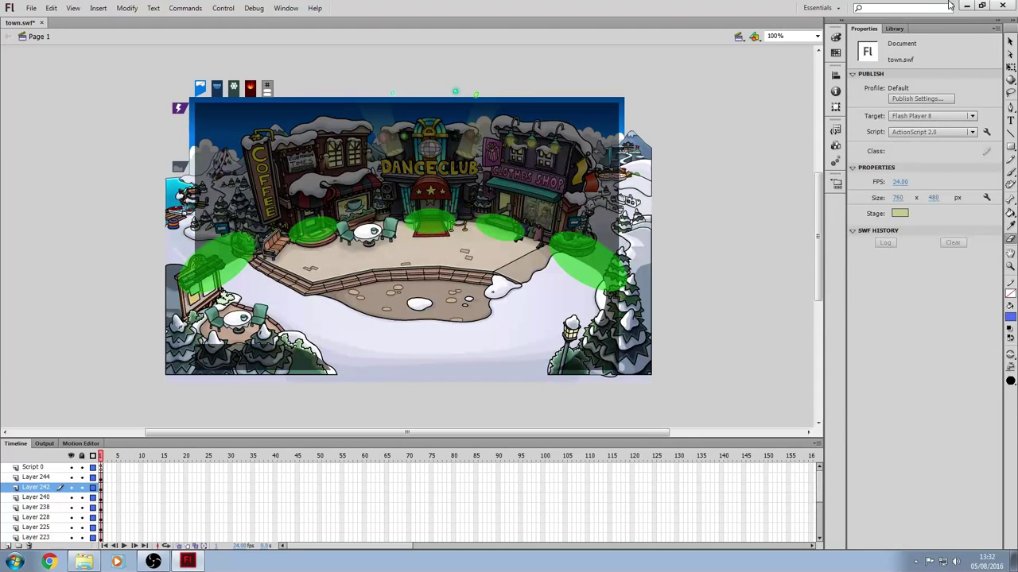
click(966, 6)
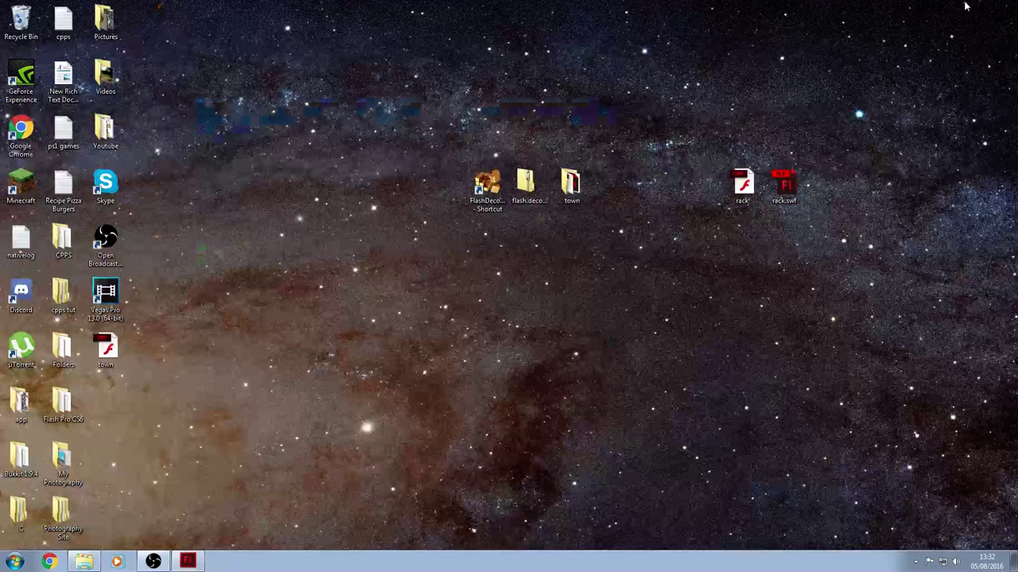
click(799, 180)
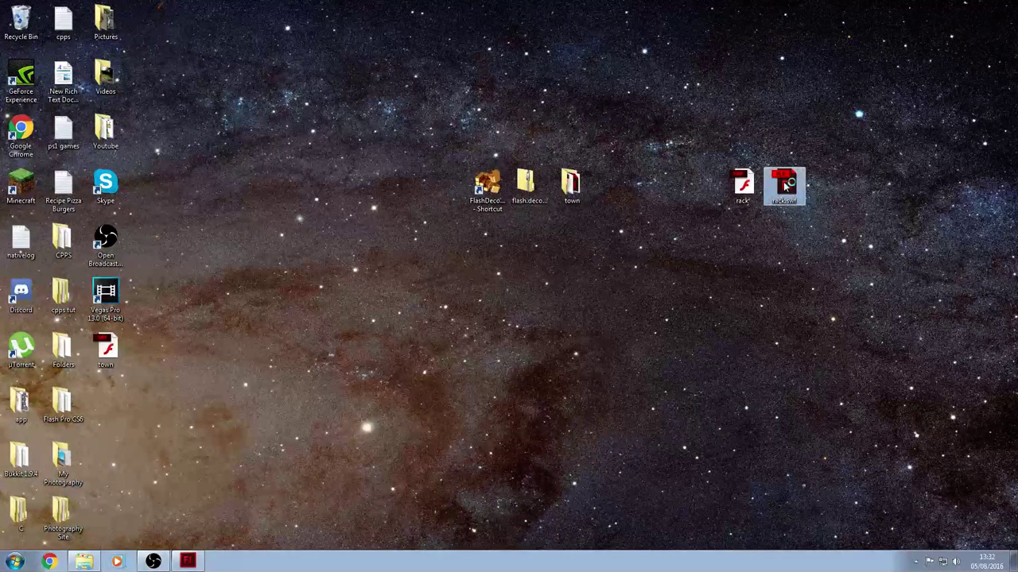
double_click(785, 185)
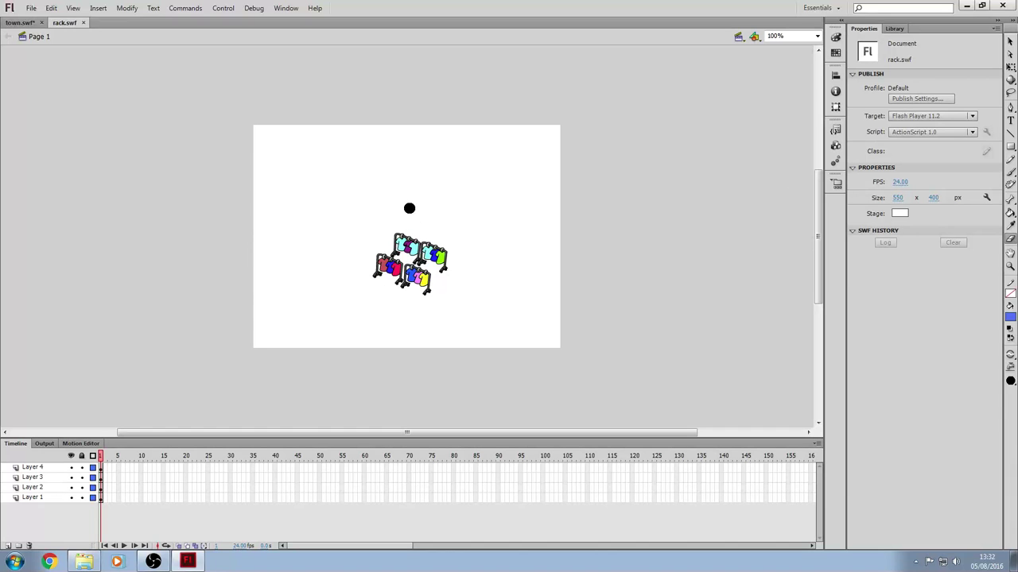
click(11, 21)
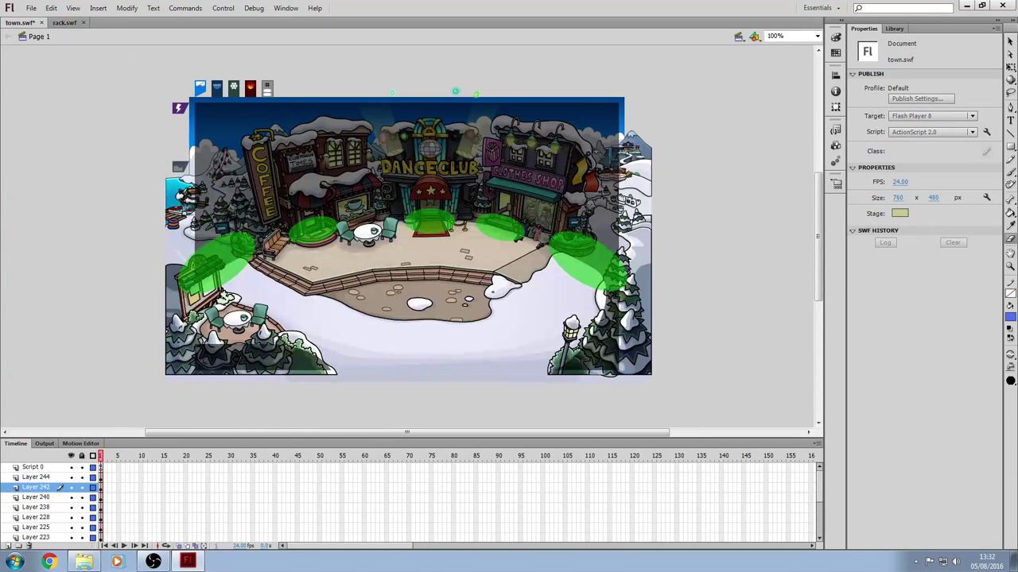
click(64, 23)
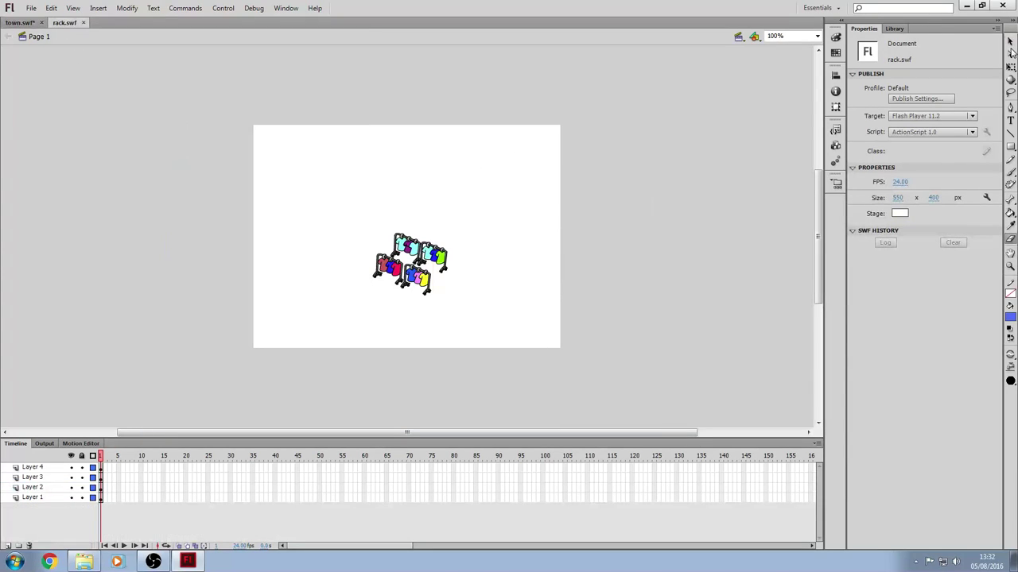
Select the four clothing racks in rack.swf
click(1011, 44)
click(407, 245)
shift+click(429, 262)
shift+click(421, 291)
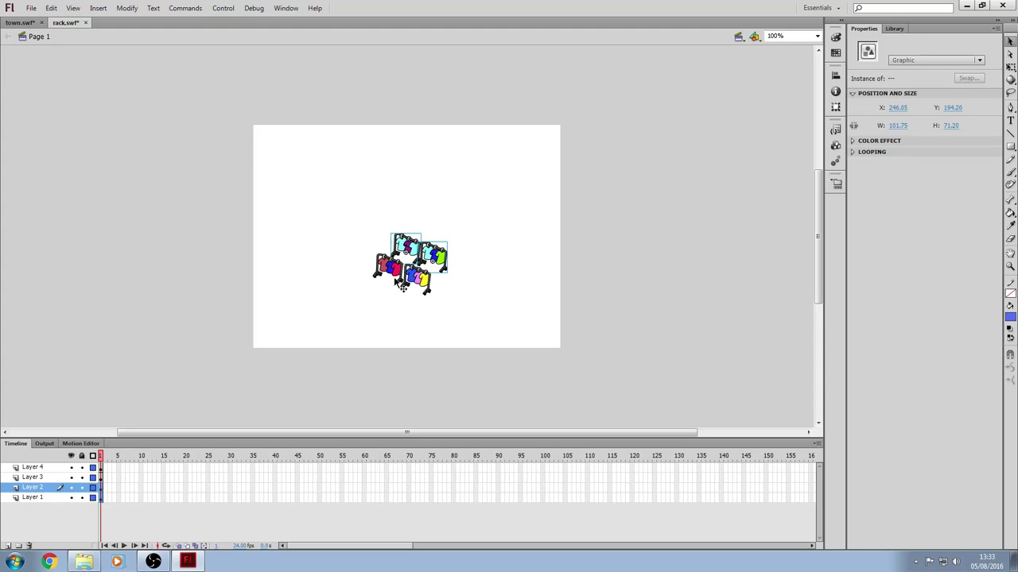
shift+click(390, 279)
shift+click(413, 291)
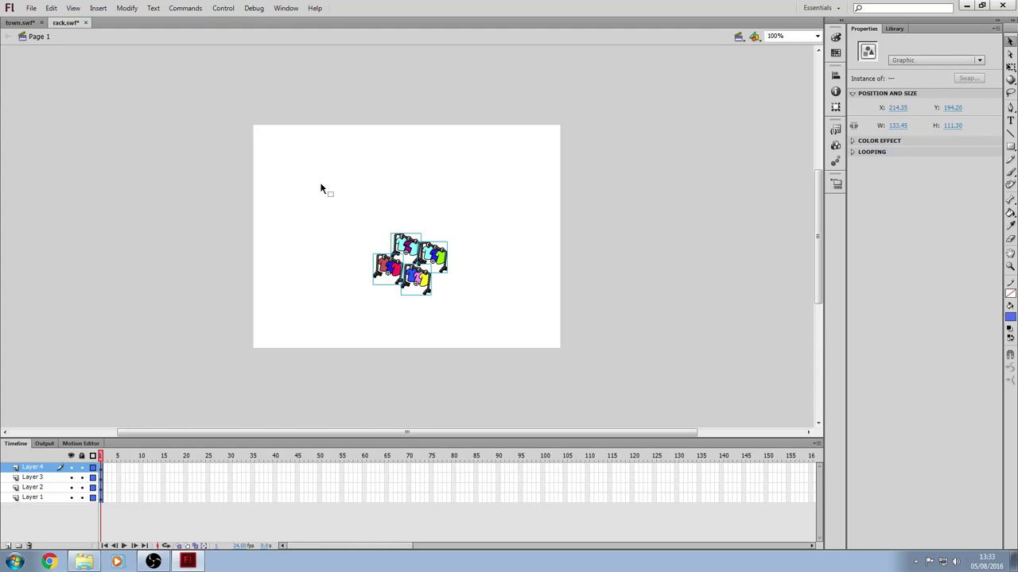
In town.swf, inspect block_mc and the café table clip, restoring block_mc after a trial delete
click(20, 22)
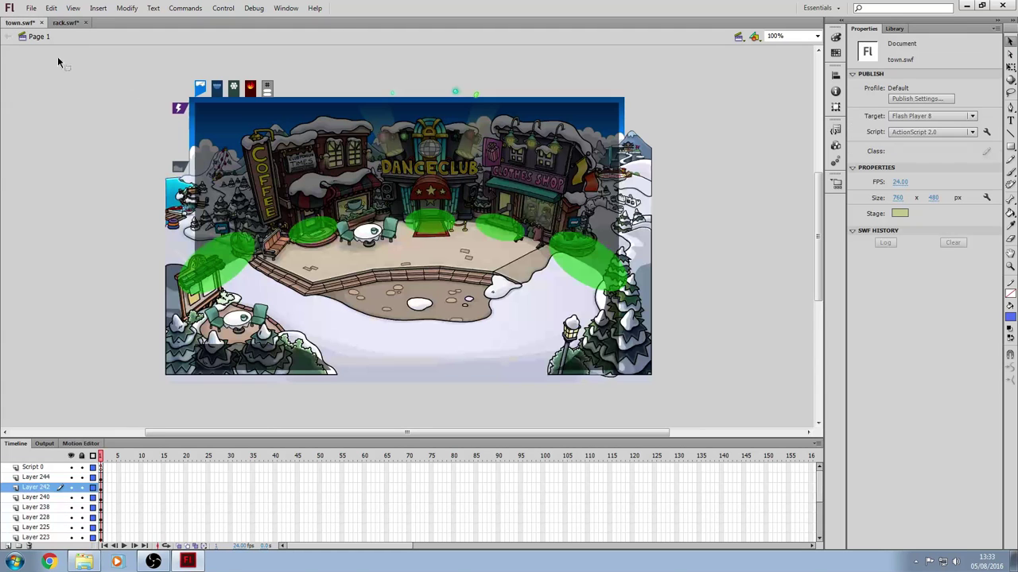
double_click(532, 252)
double_click(531, 247)
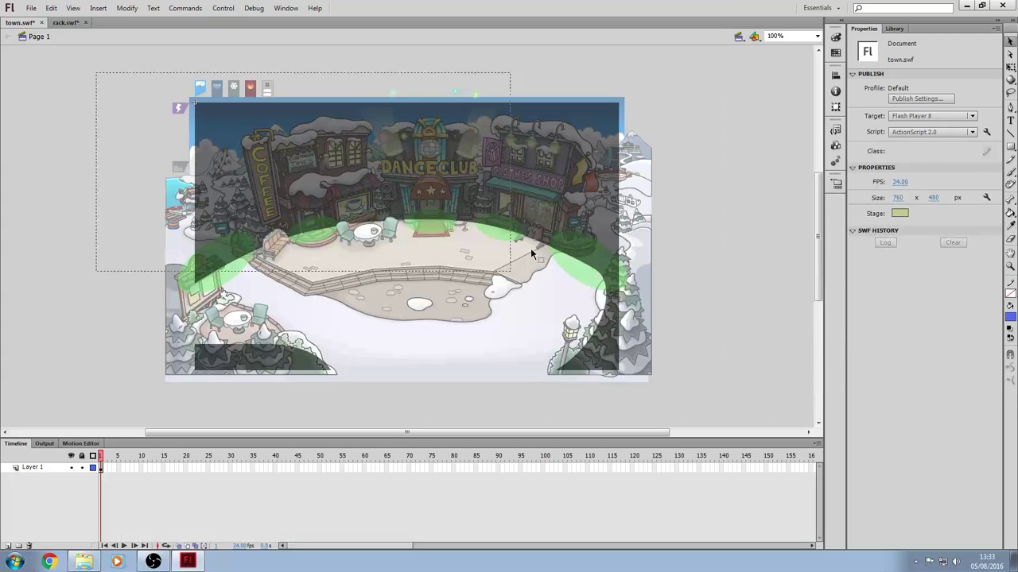
key(Delete)
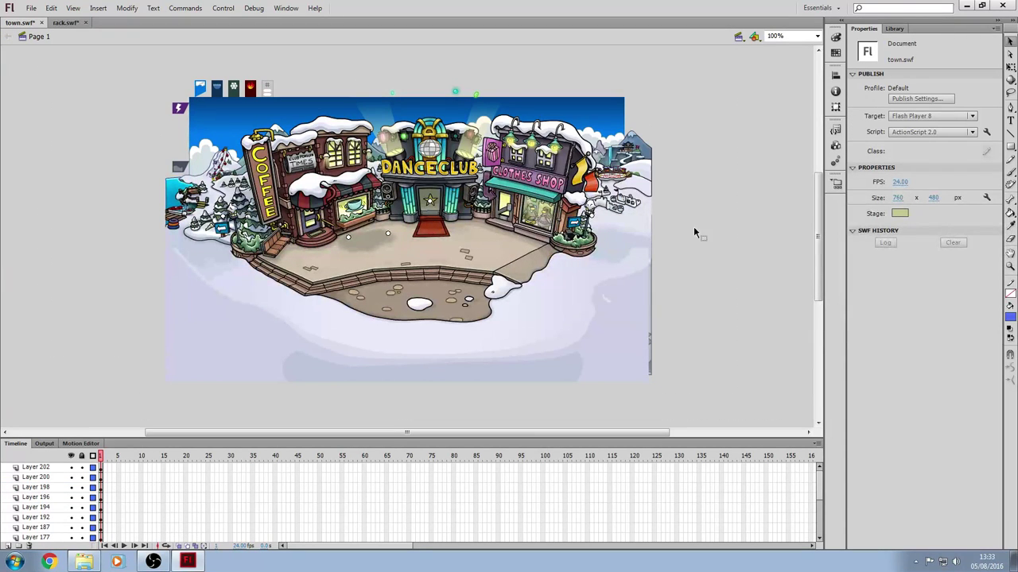
key(ctrl+z)
double_click(376, 246)
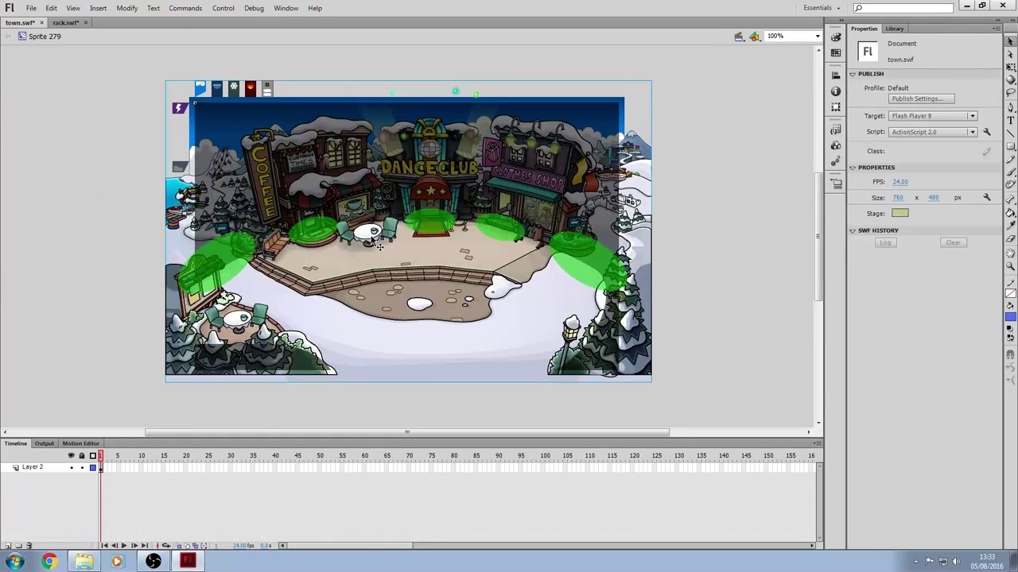
double_click(683, 220)
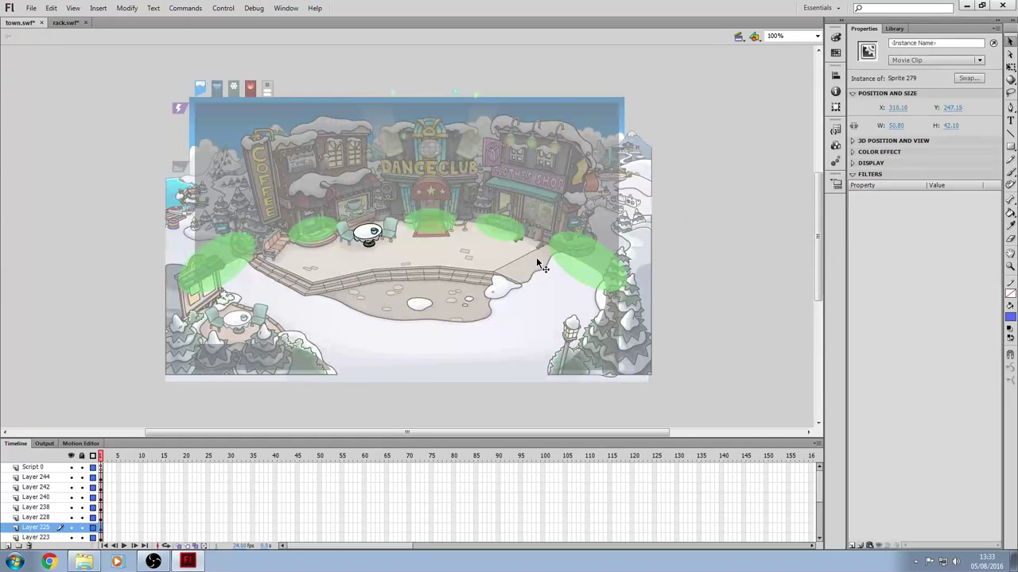
click(702, 240)
Paste the racks into town, keeping duplicates in a folder, and place them on the lower-right snow
key(ctrl+v)
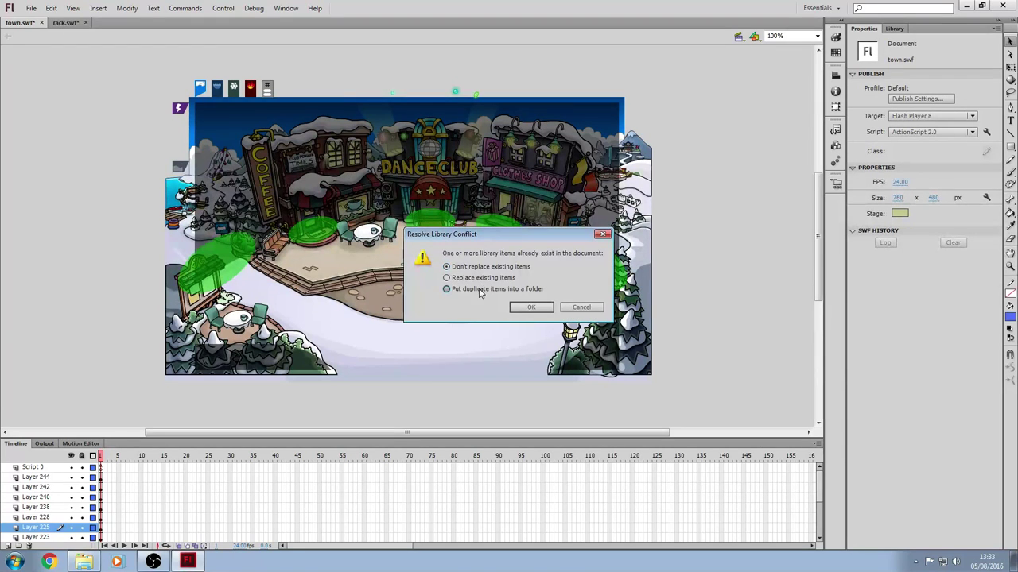
click(539, 309)
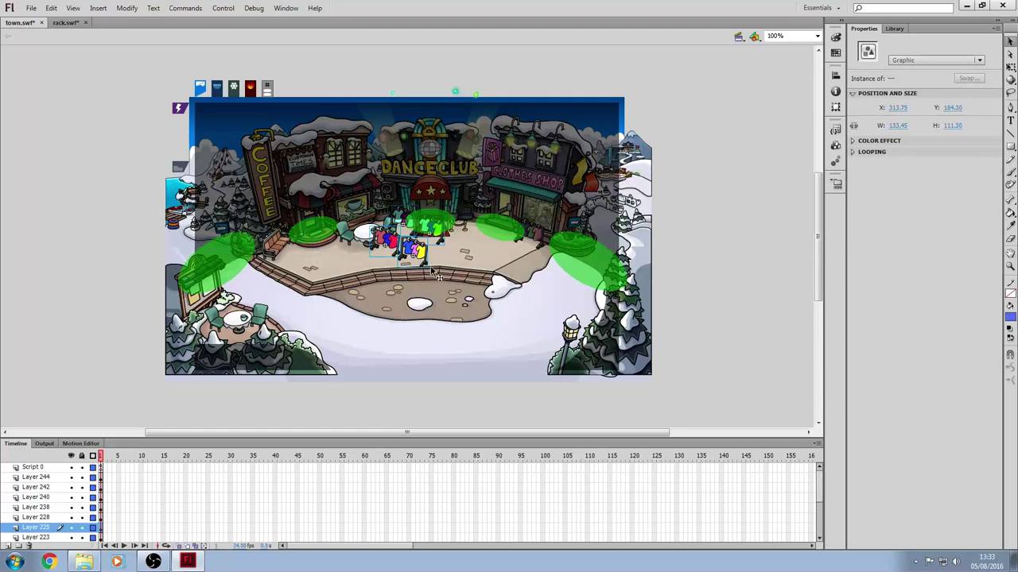
drag(427, 261, 568, 328)
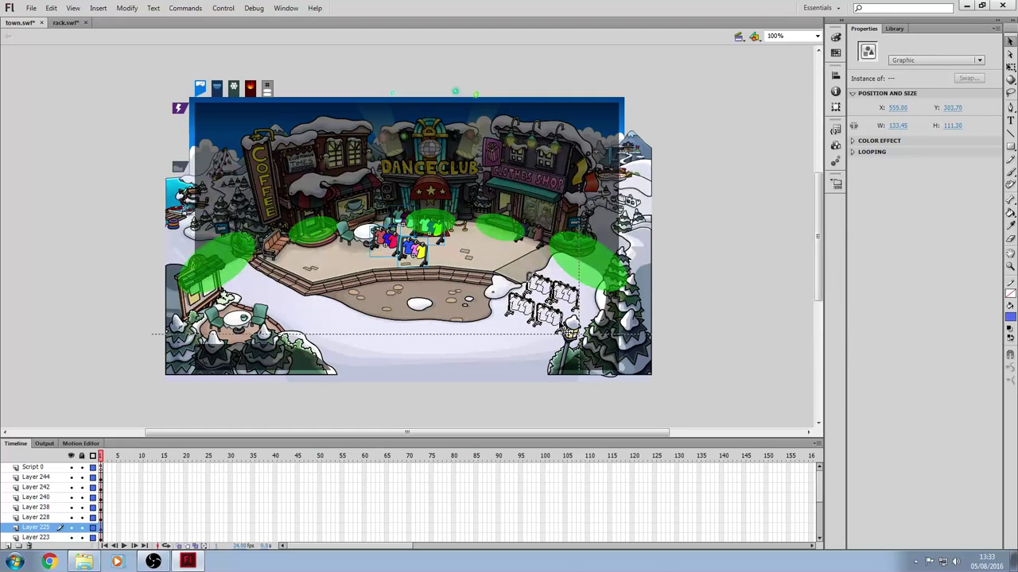
click(482, 355)
click(743, 299)
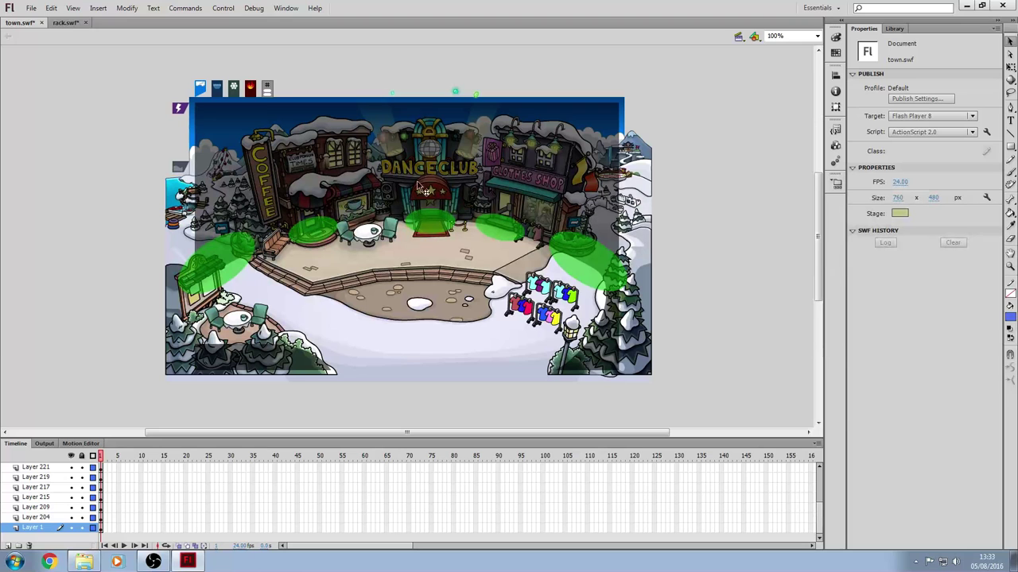
key(ctrl+a)
key(Delete)
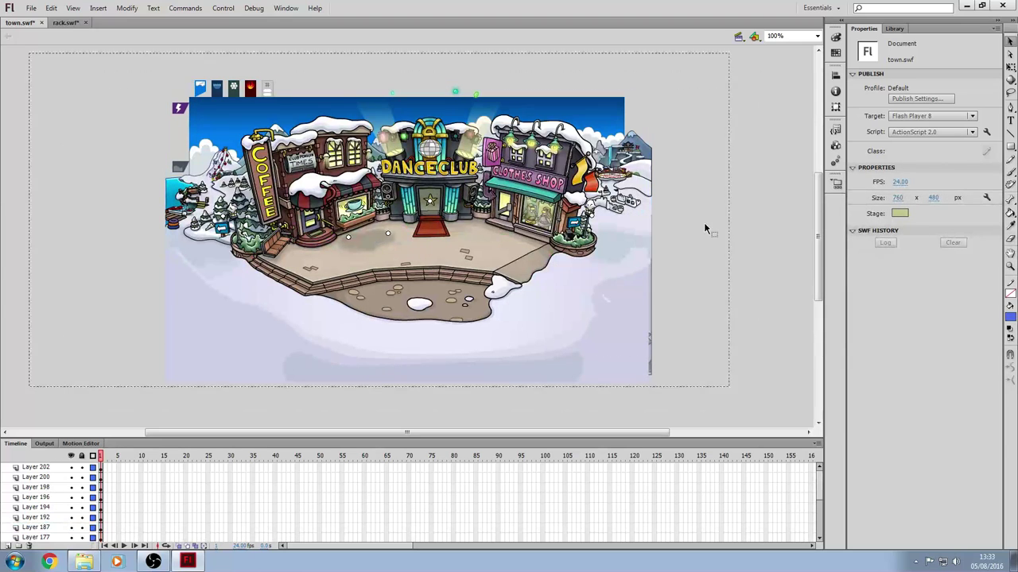
key(ctrl+z)
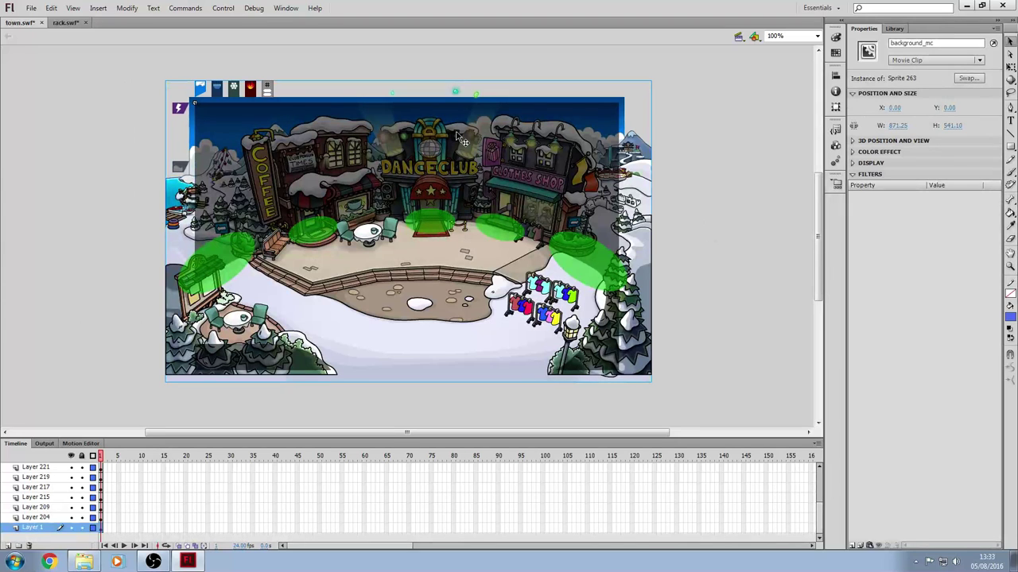
click(458, 136)
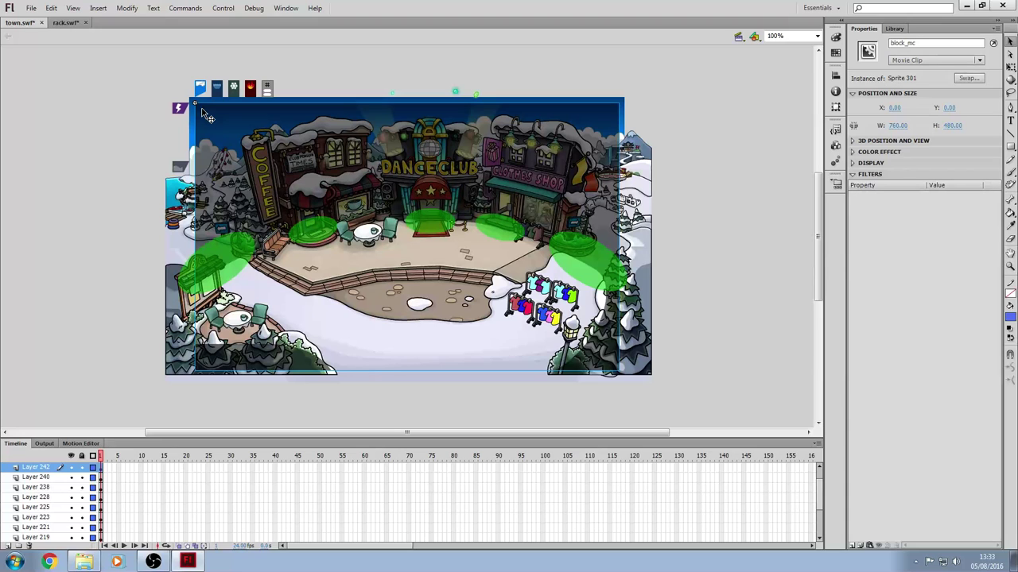
click(65, 22)
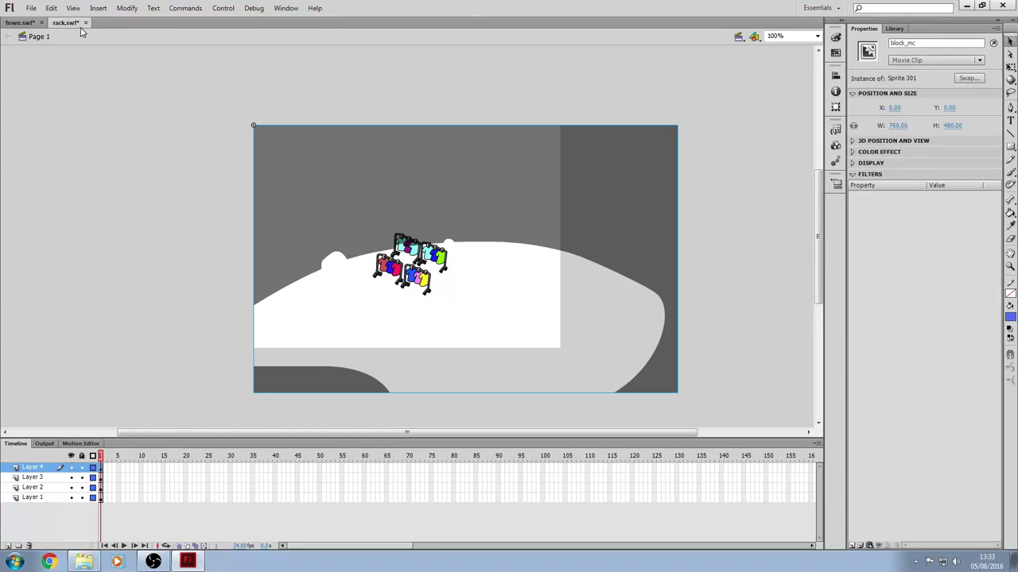
click(21, 24)
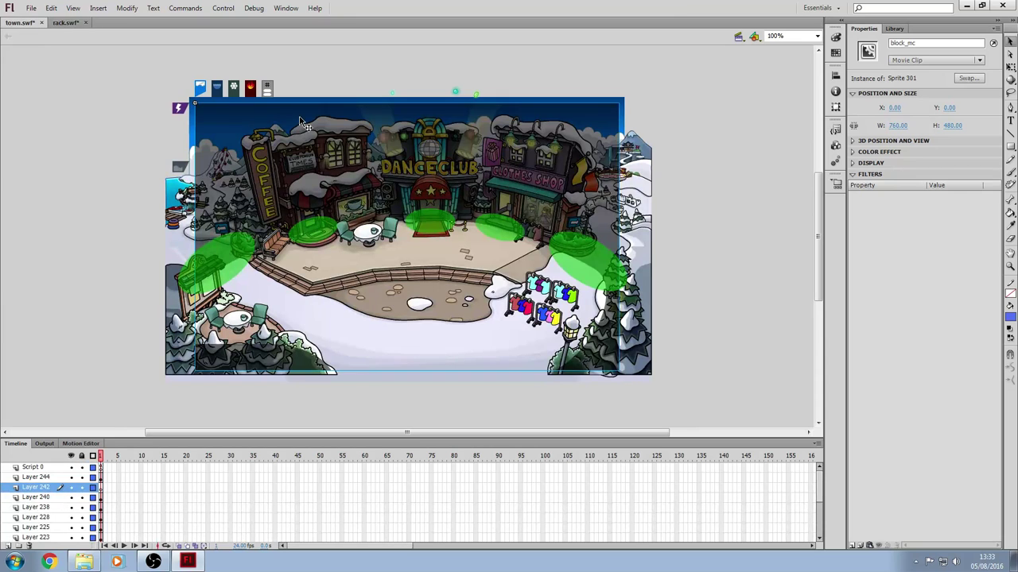
Open the Dance Club awning clip, zoom in on the canopy, and pick the Paint Bucket
click(434, 183)
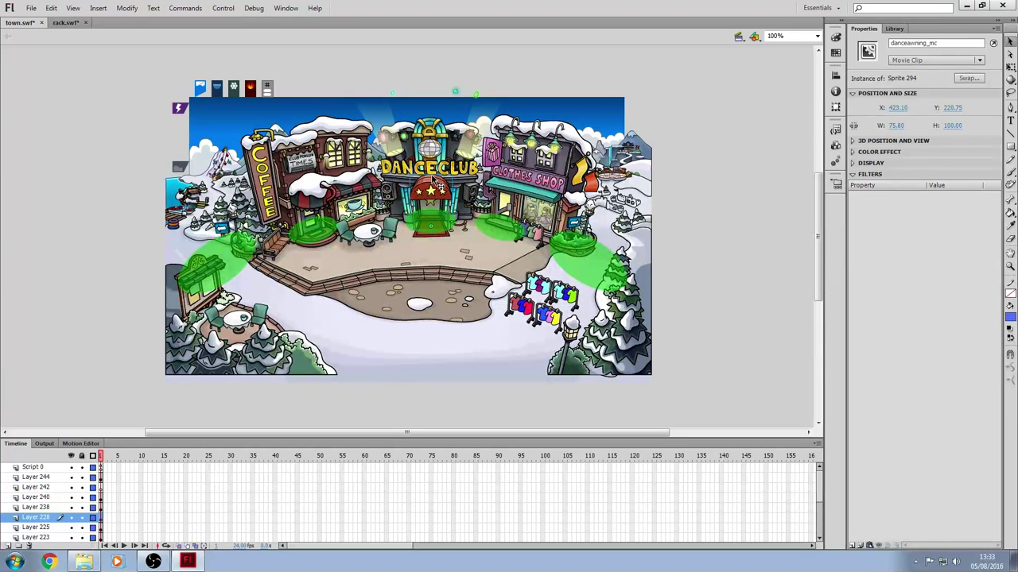
double_click(434, 183)
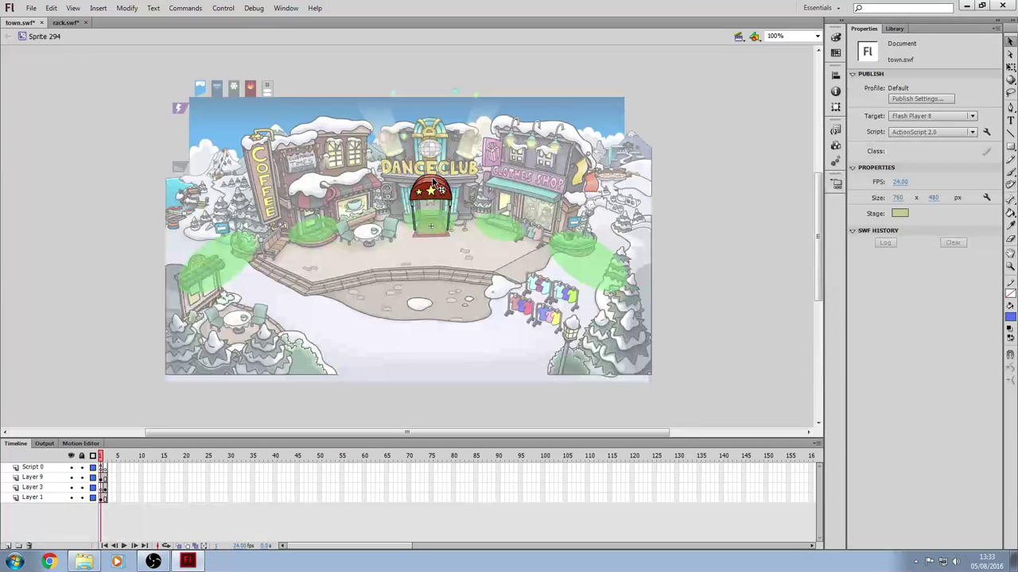
click(1010, 267)
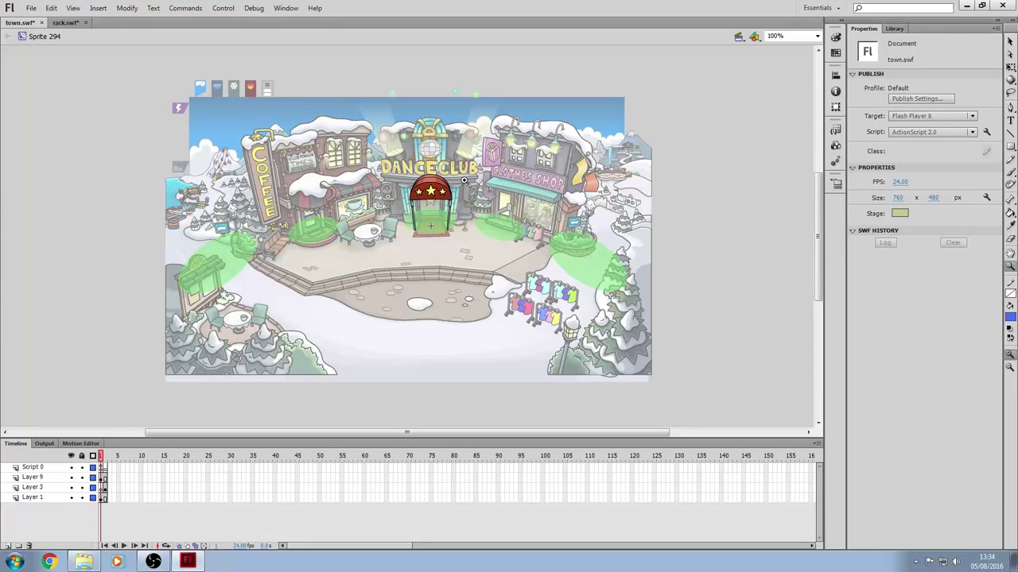
click(448, 180)
click(501, 256)
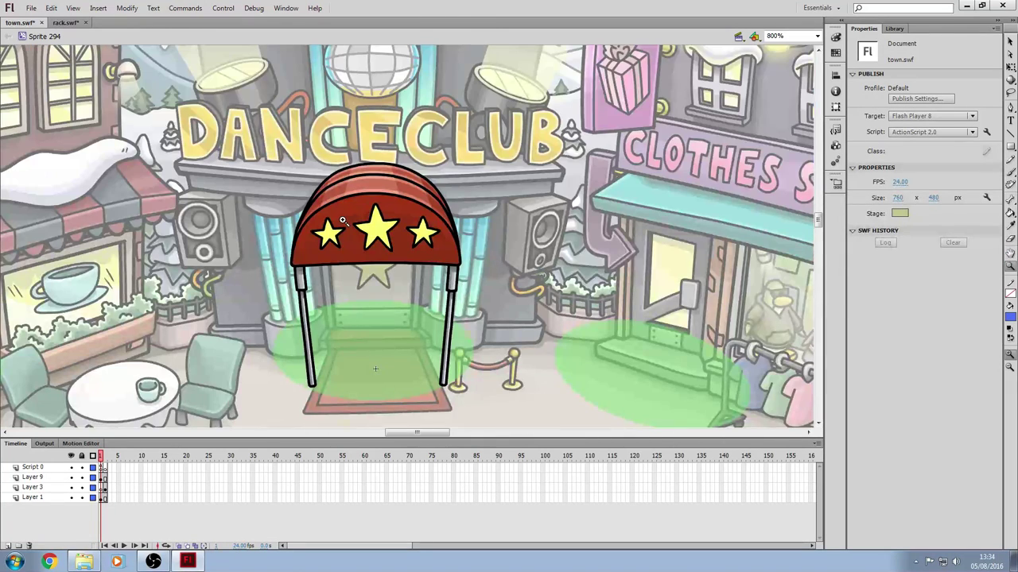
click(344, 221)
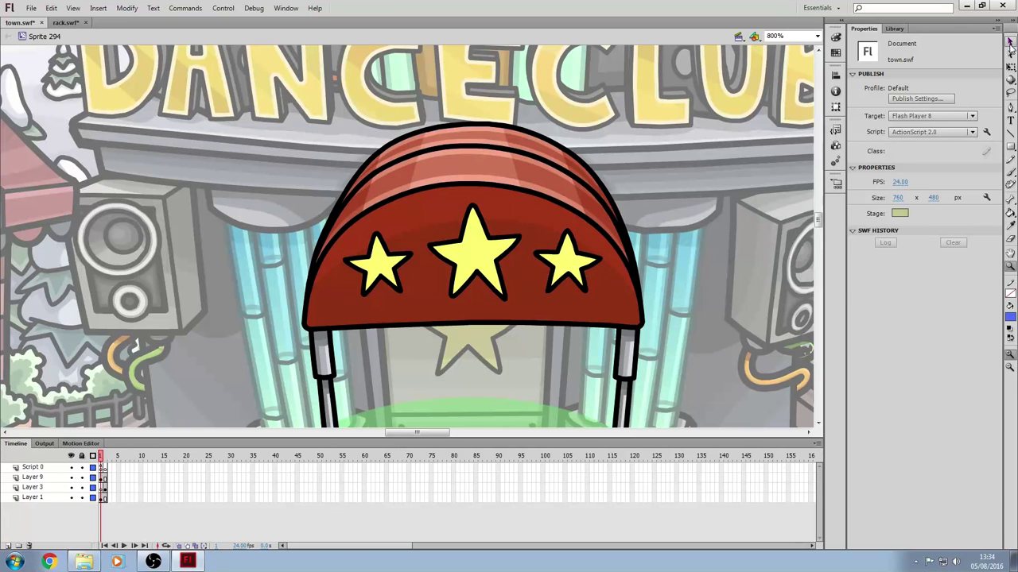
click(1010, 41)
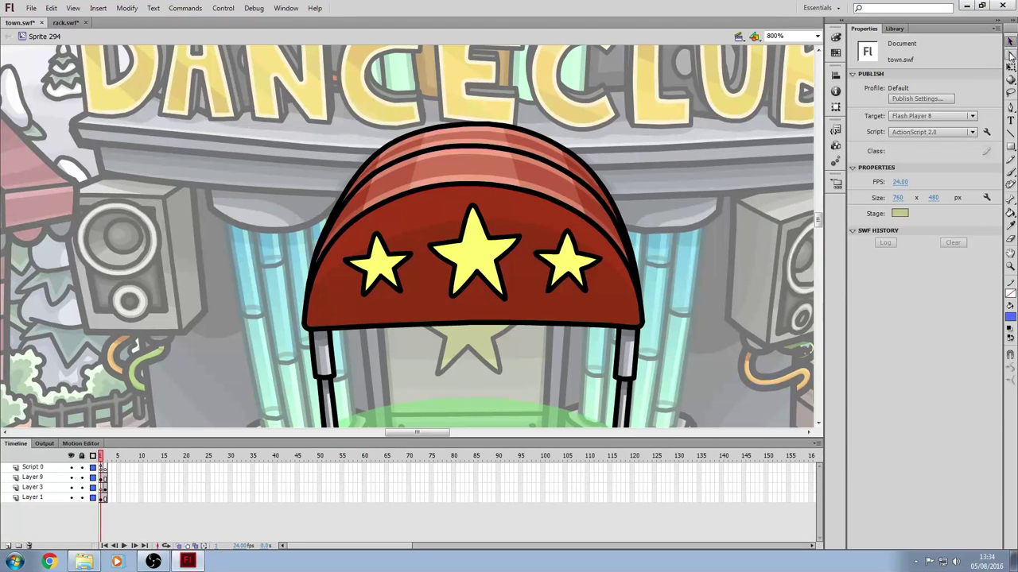
click(1009, 213)
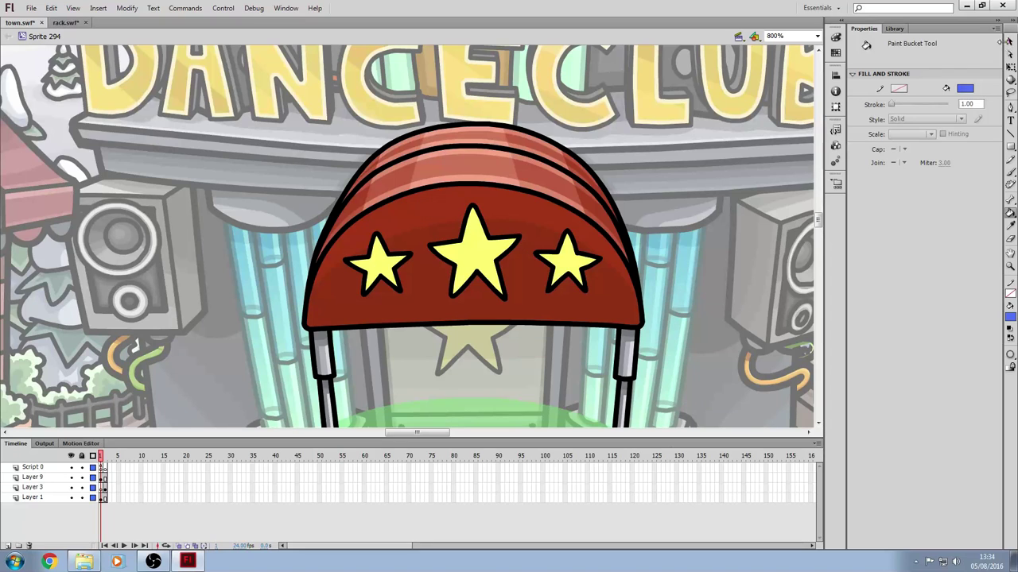
Open the awning symbol Sprite 281 and paint-bucket a band of it
click(1010, 41)
click(513, 213)
double_click(513, 213)
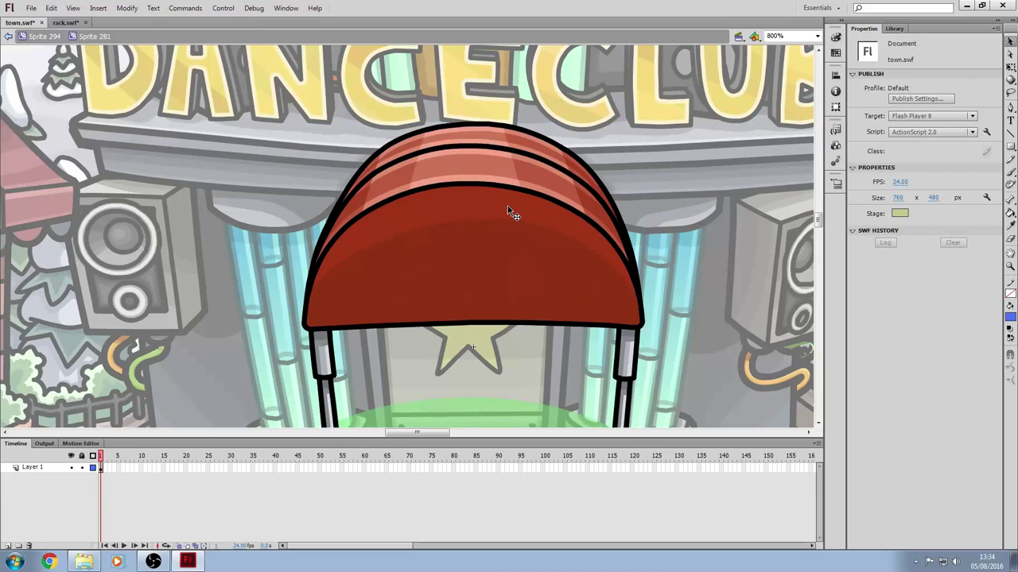
click(509, 211)
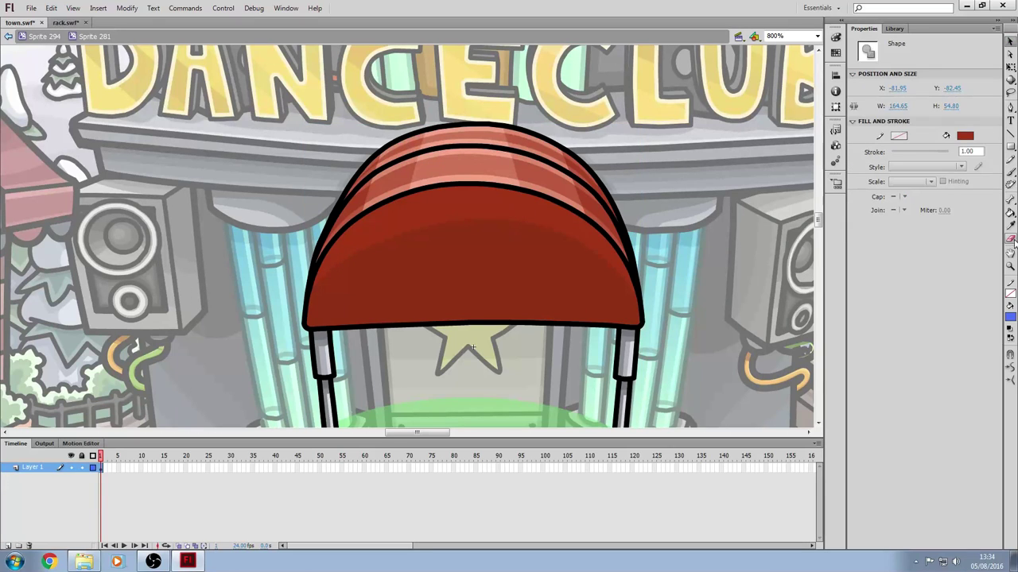
click(1009, 215)
click(491, 206)
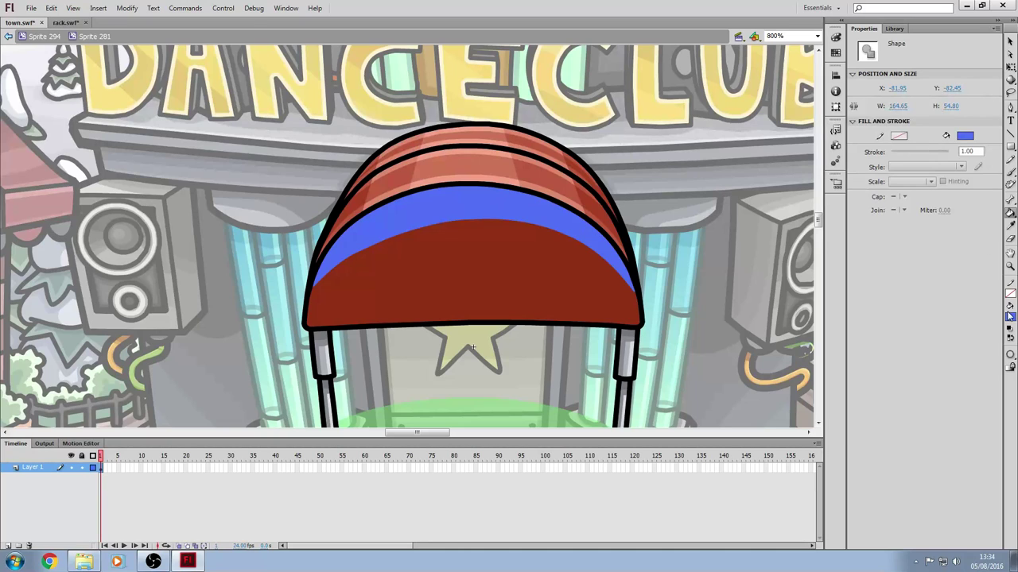
Choose blue (#5E79E7) as the fill and fill the dark red lower awning area
click(1009, 315)
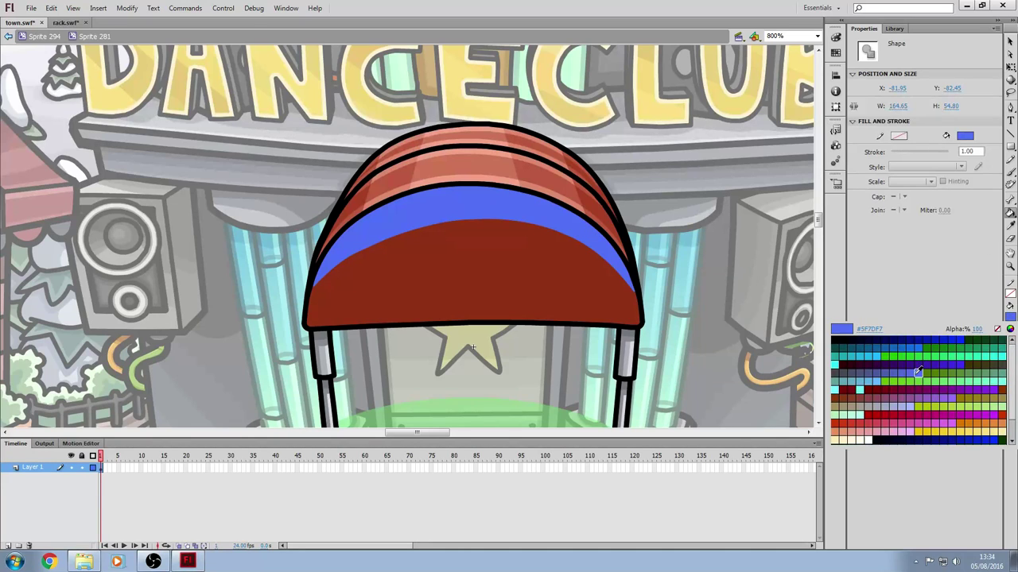
click(916, 371)
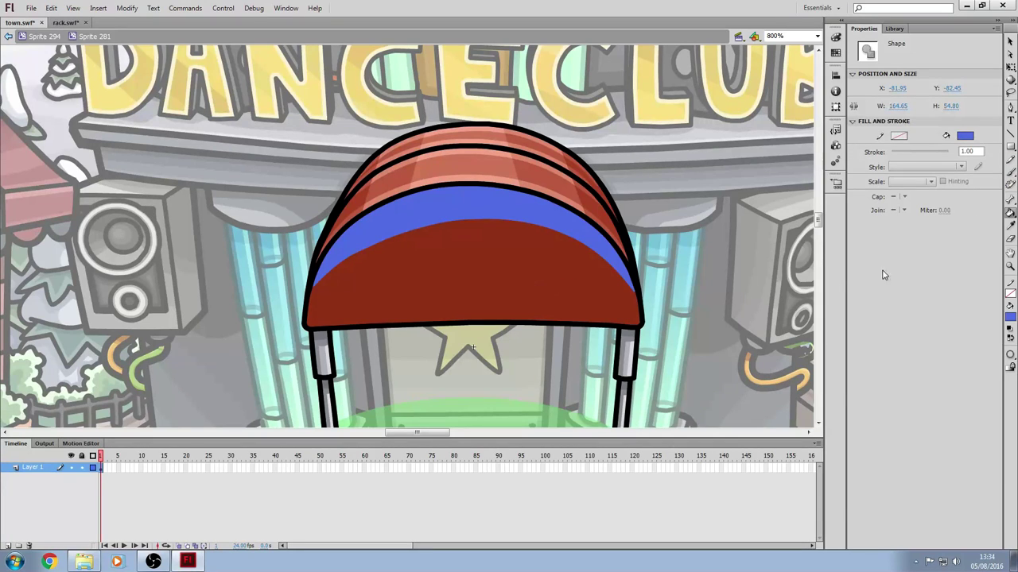
click(1009, 318)
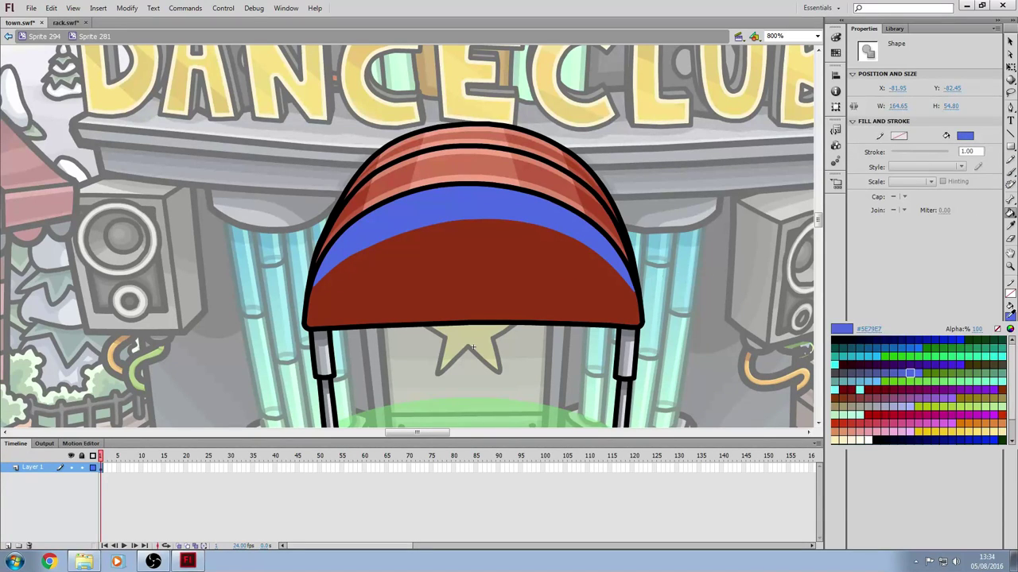
click(920, 379)
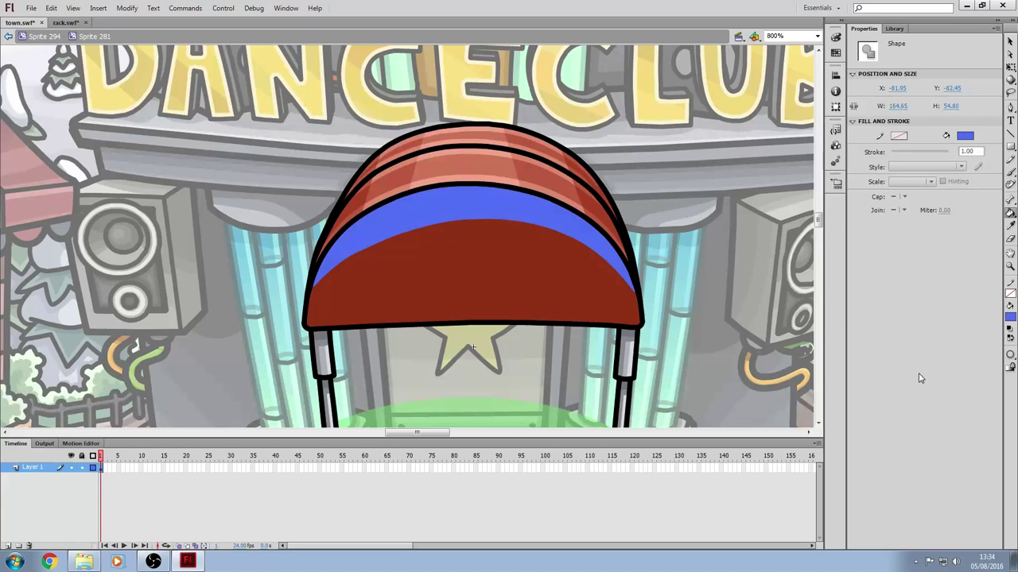
click(548, 282)
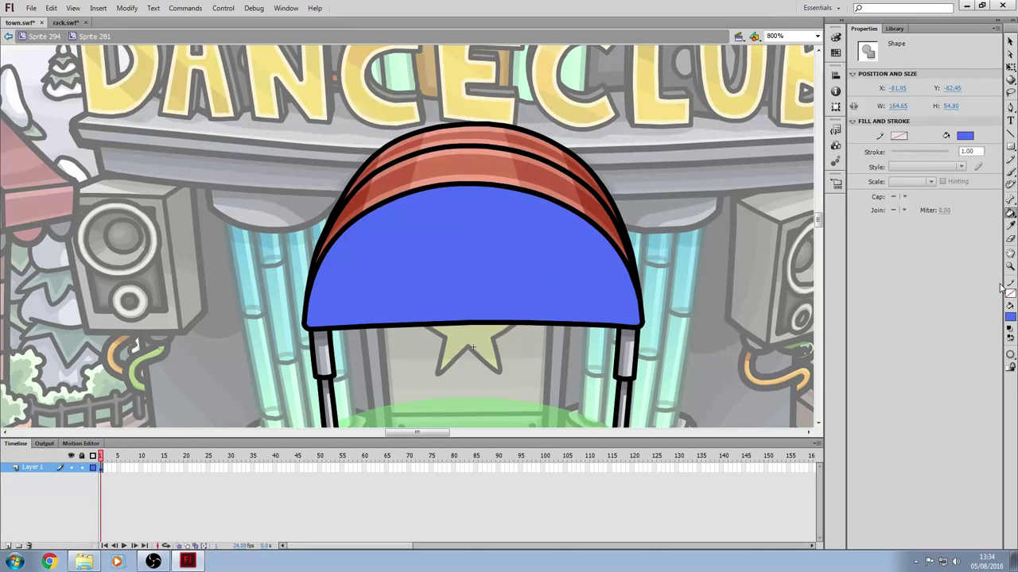
click(1009, 317)
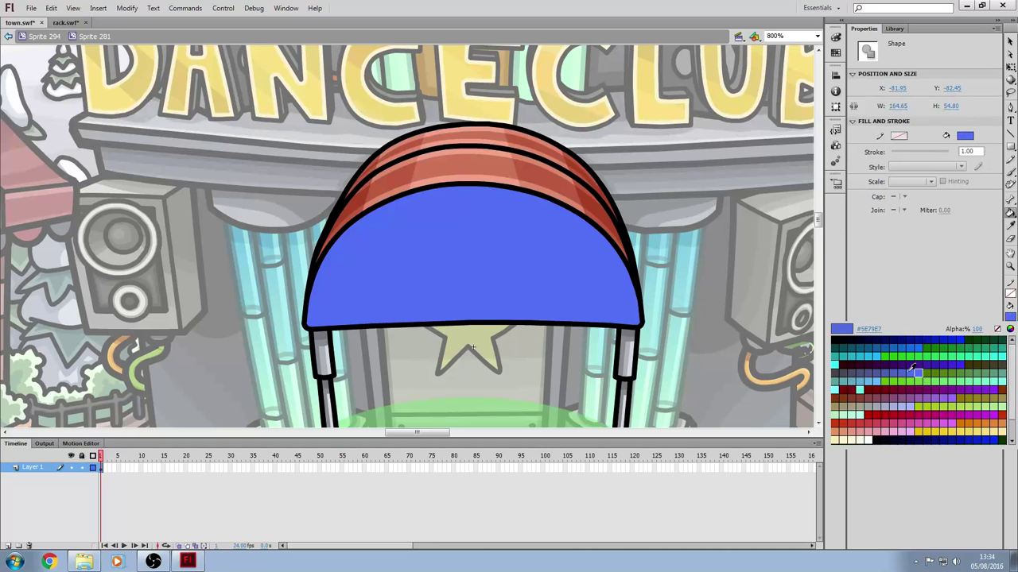
click(914, 372)
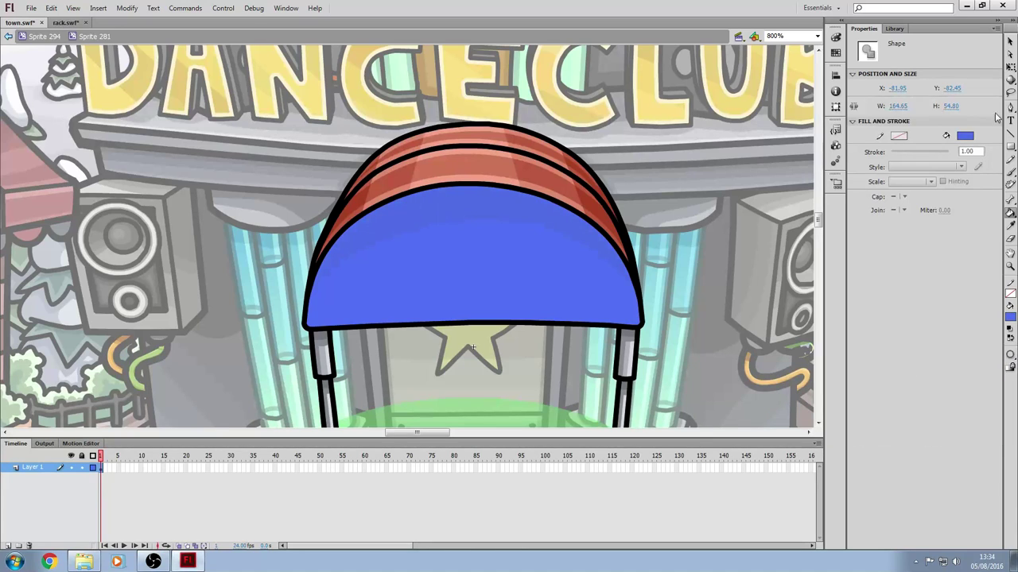
Return from the awning symbol to its parent and select the awning instance
click(1012, 44)
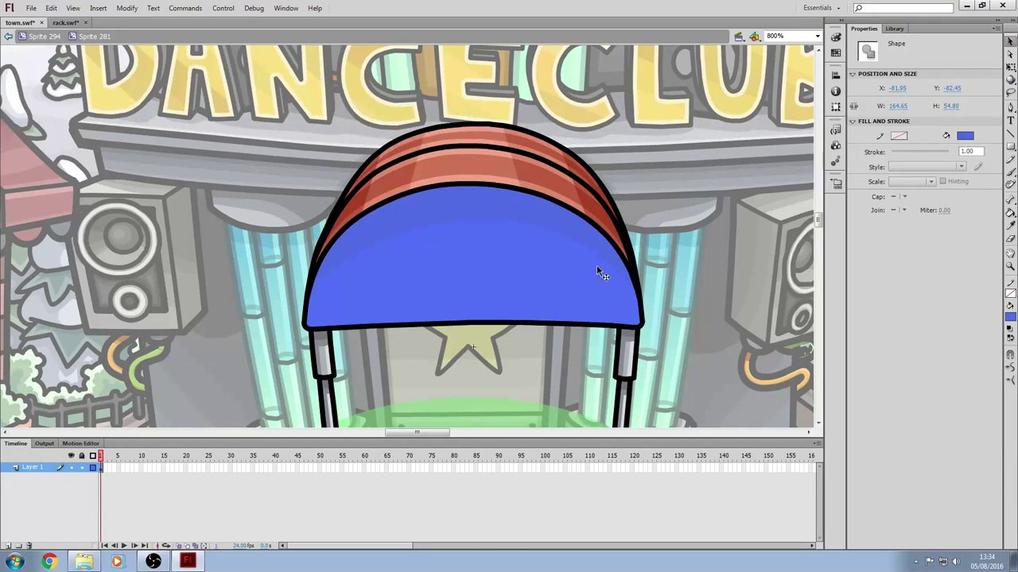
double_click(667, 85)
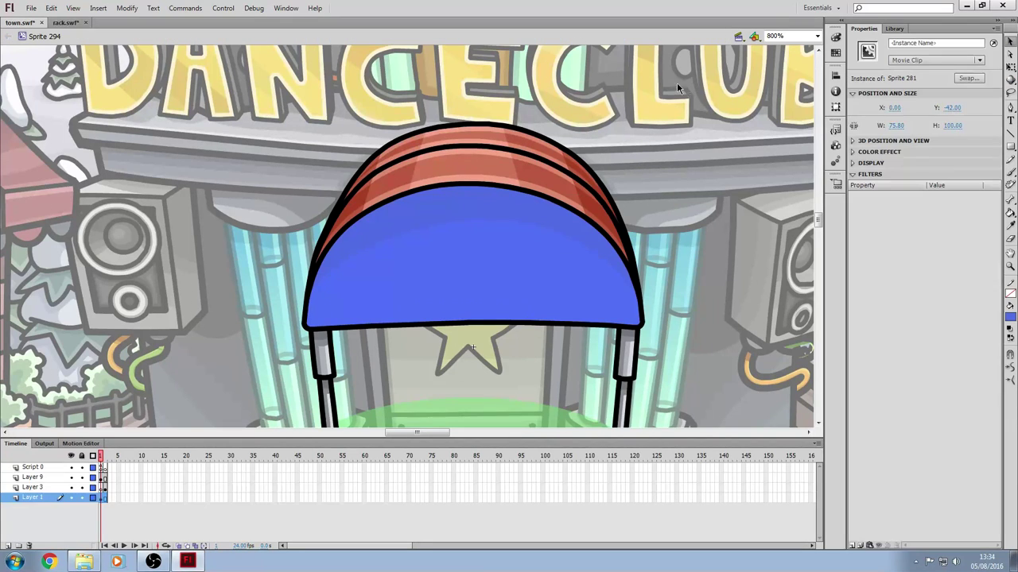
click(484, 169)
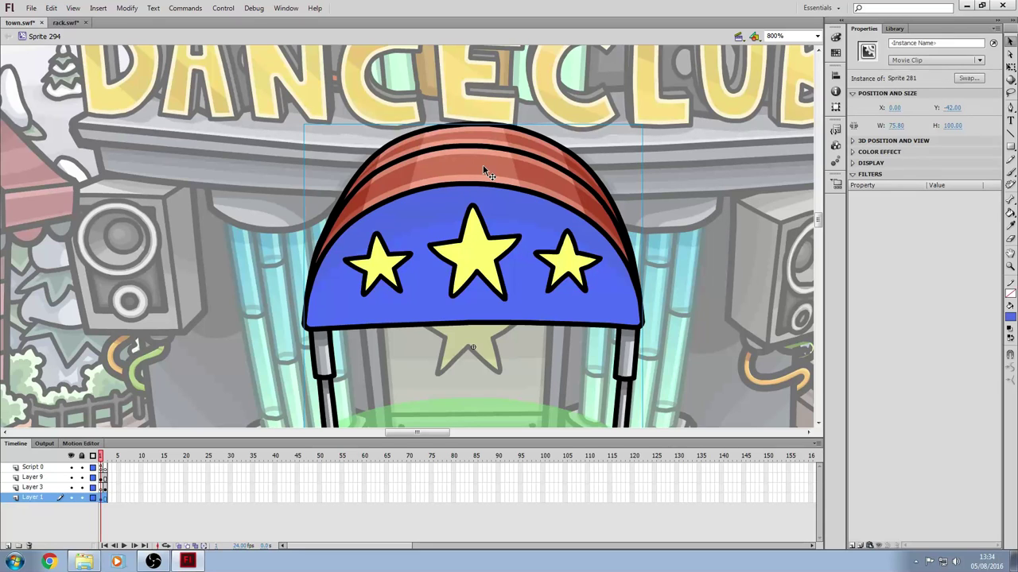
Re-open the awning symbol and fill a small stripe segment blue with the Paint Bucket
double_click(484, 168)
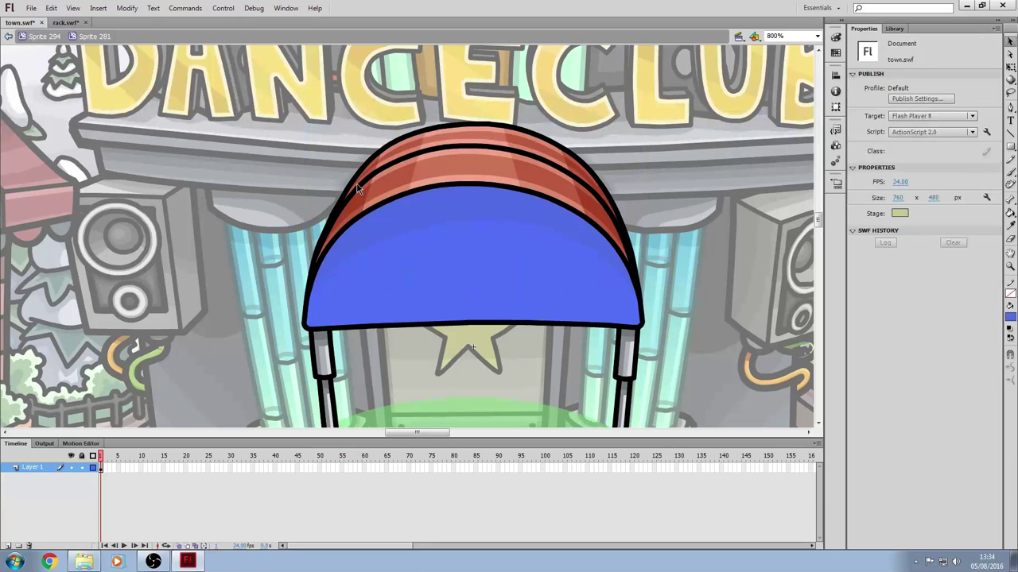
click(1009, 213)
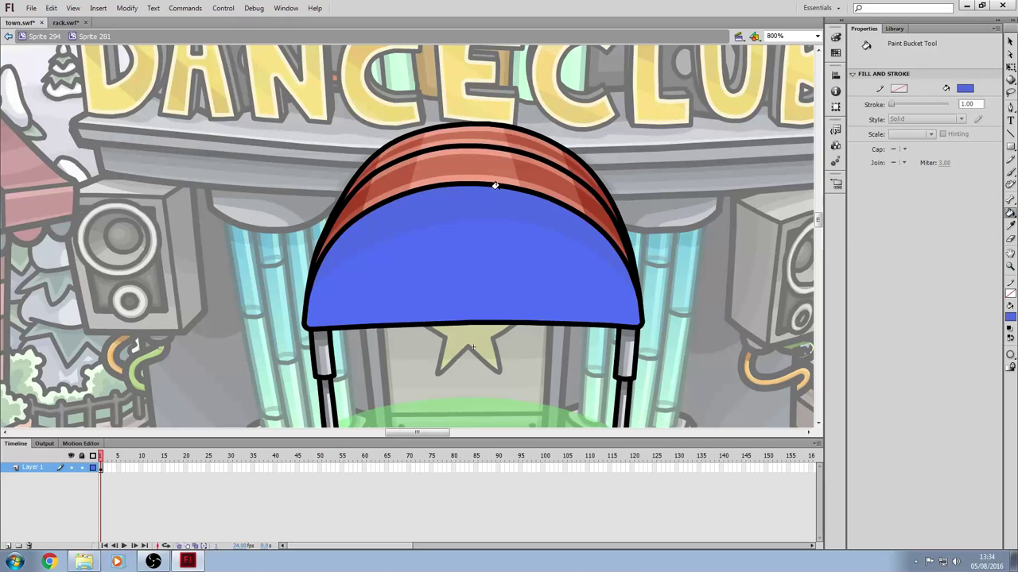
click(550, 178)
click(1010, 316)
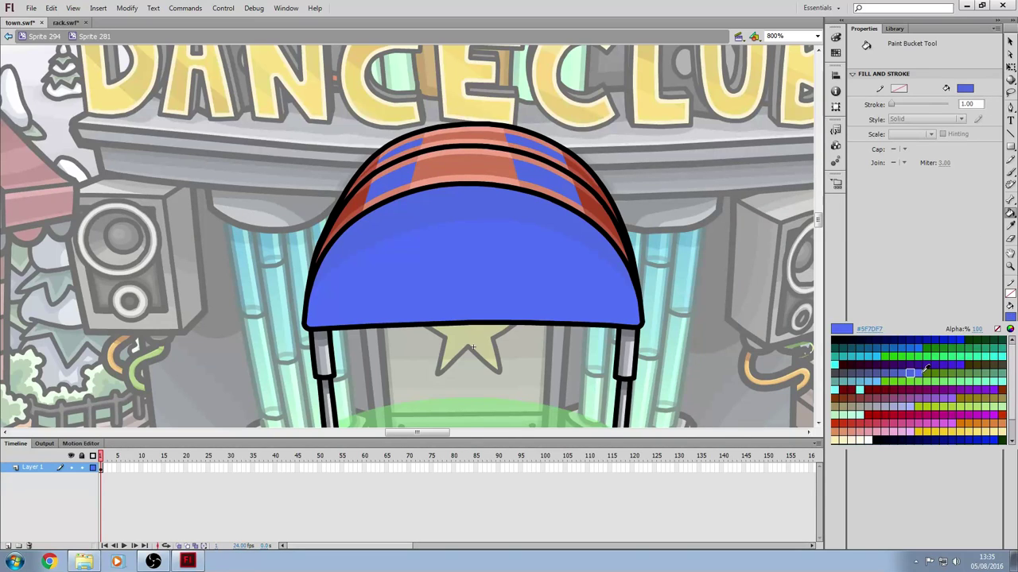
click(918, 372)
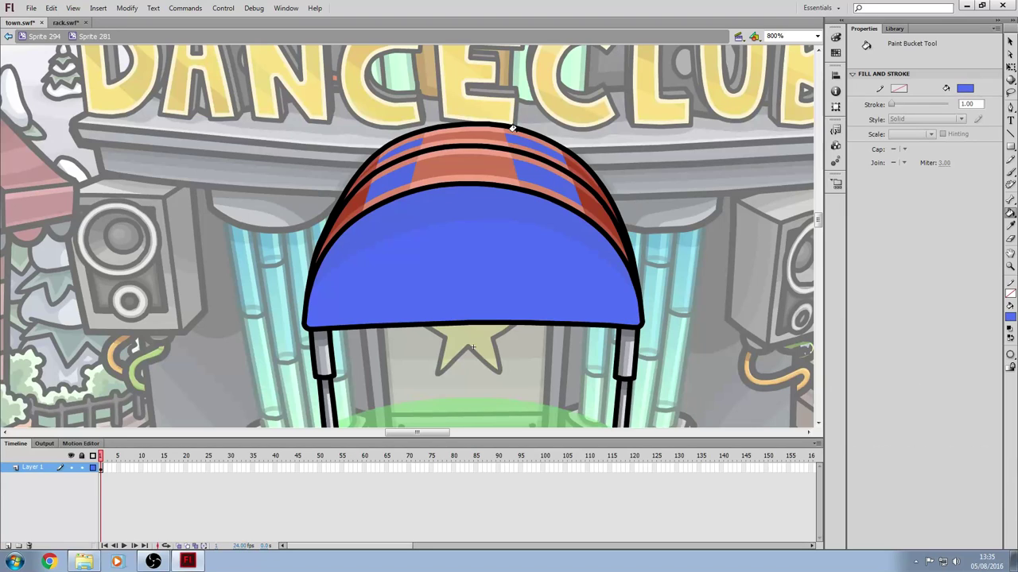
Fill the top, lower and salmon stripe sections across the awning blue
click(511, 164)
click(506, 181)
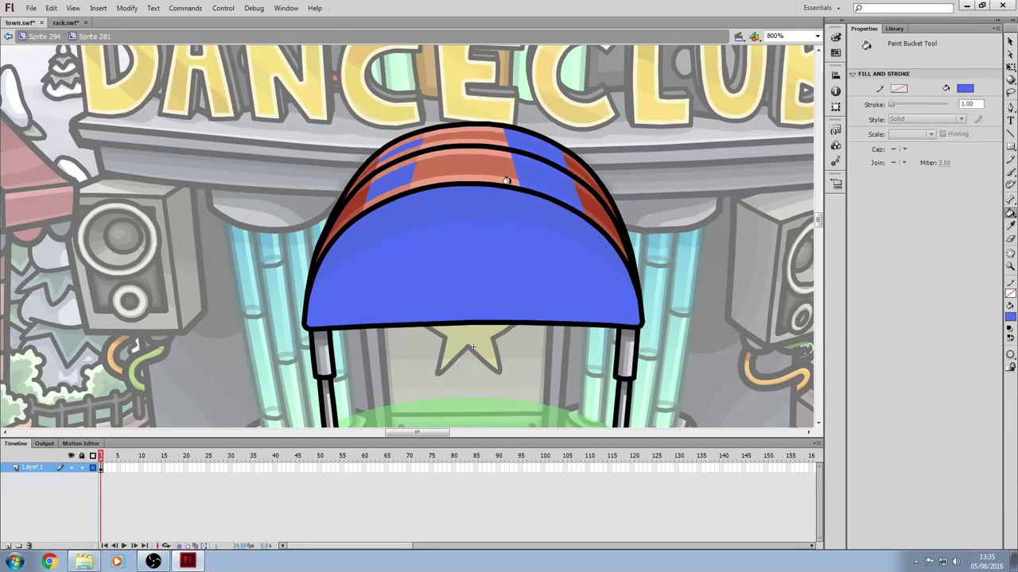
click(383, 184)
click(432, 159)
click(445, 178)
click(454, 127)
click(460, 140)
click(396, 150)
click(399, 139)
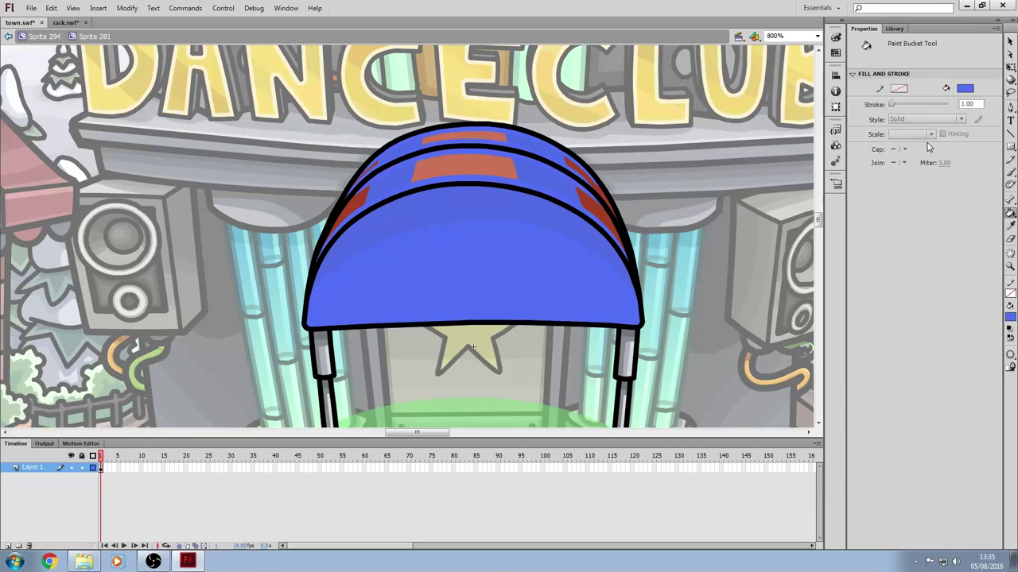
Sample the awning's blue and fill the four remaining red stripes with it
click(1010, 225)
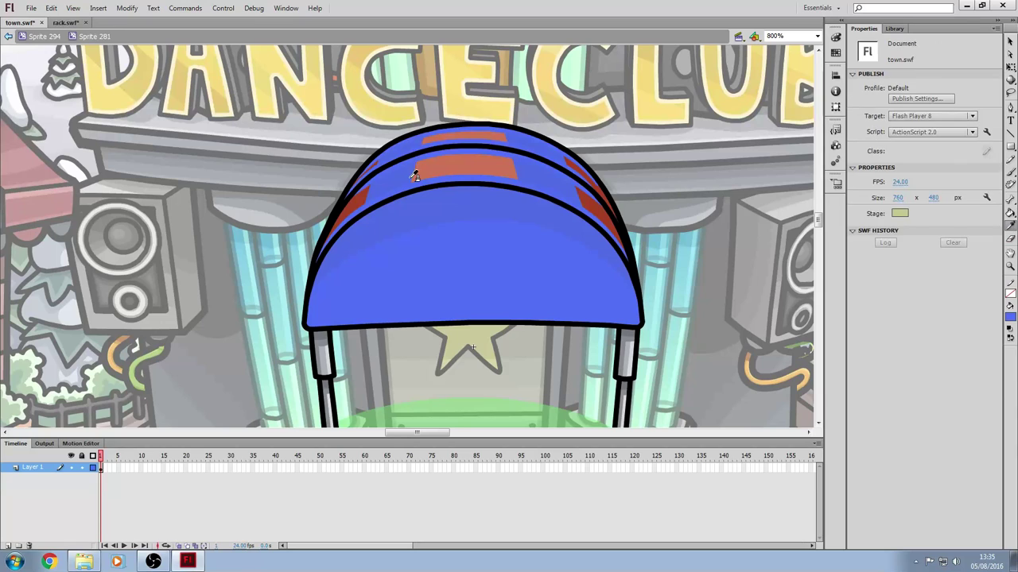
click(552, 172)
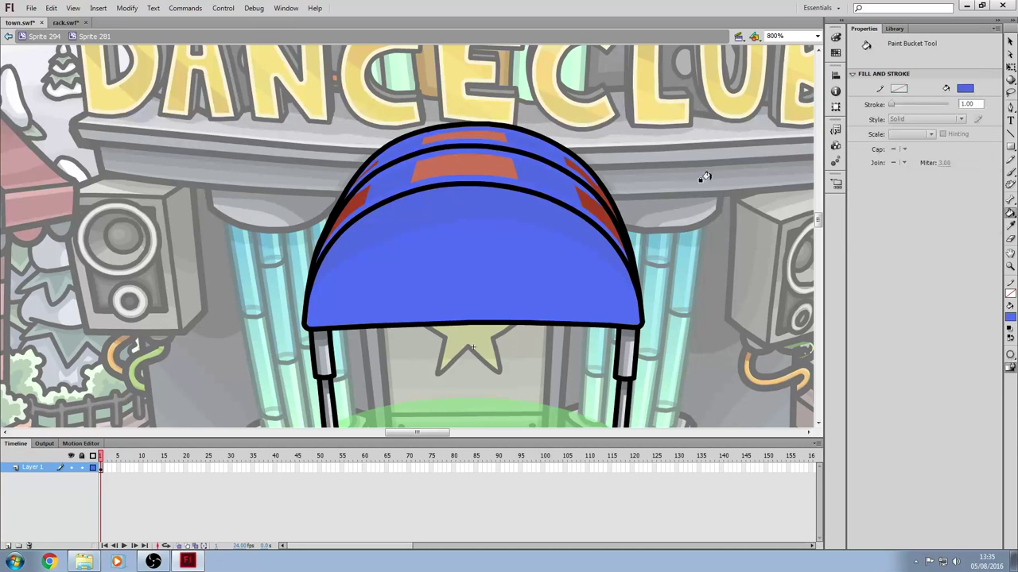
click(575, 171)
click(343, 206)
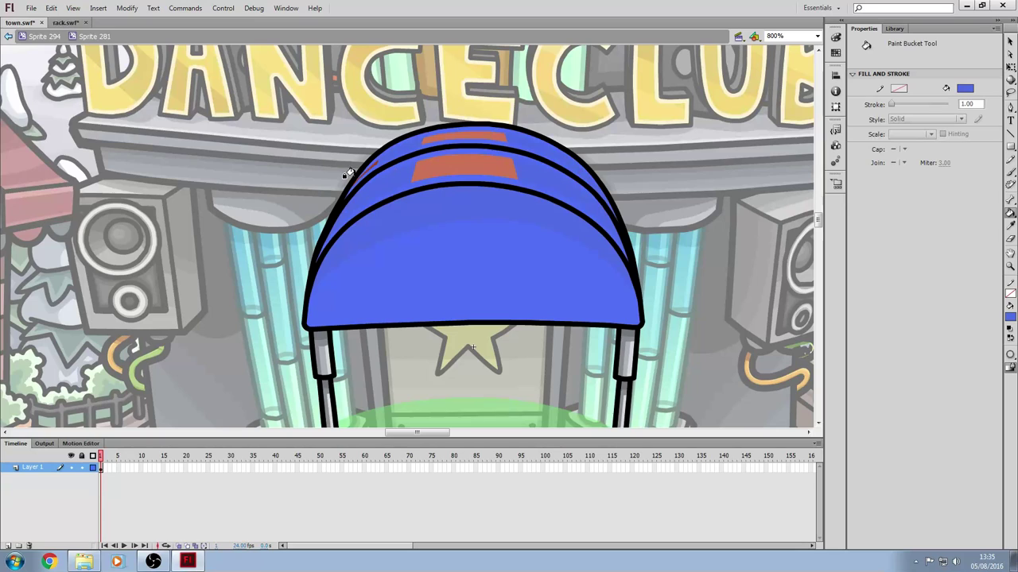
click(434, 164)
click(447, 136)
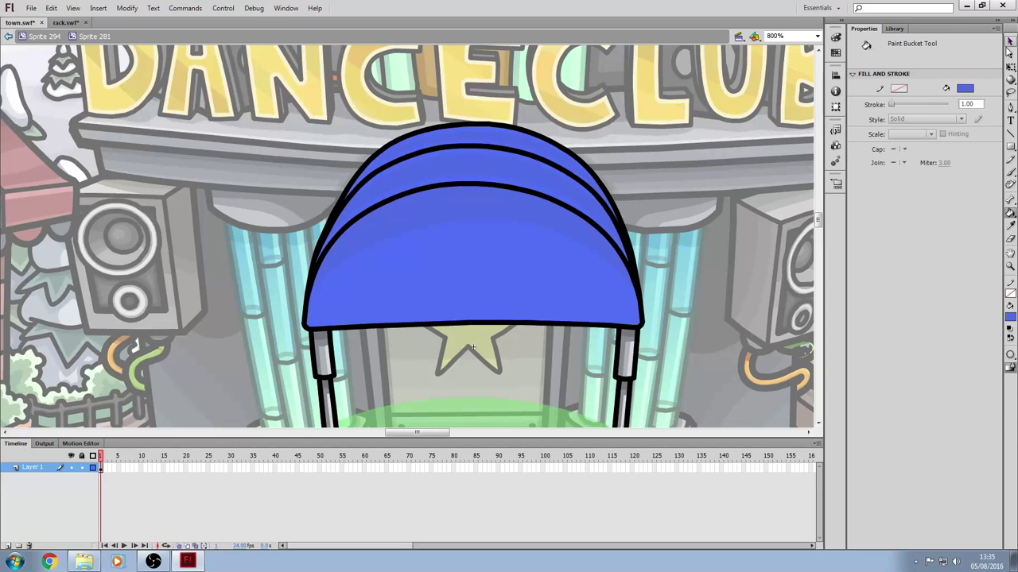
Leave the awning and Dance Club sprites back to the main town scene
click(1009, 41)
double_click(137, 145)
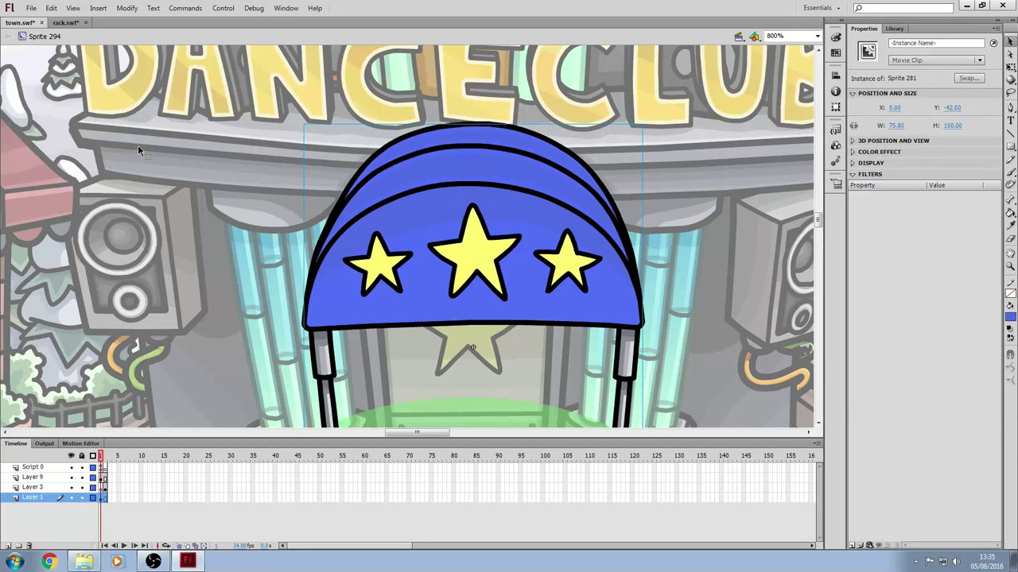
double_click(138, 145)
key(Delete)
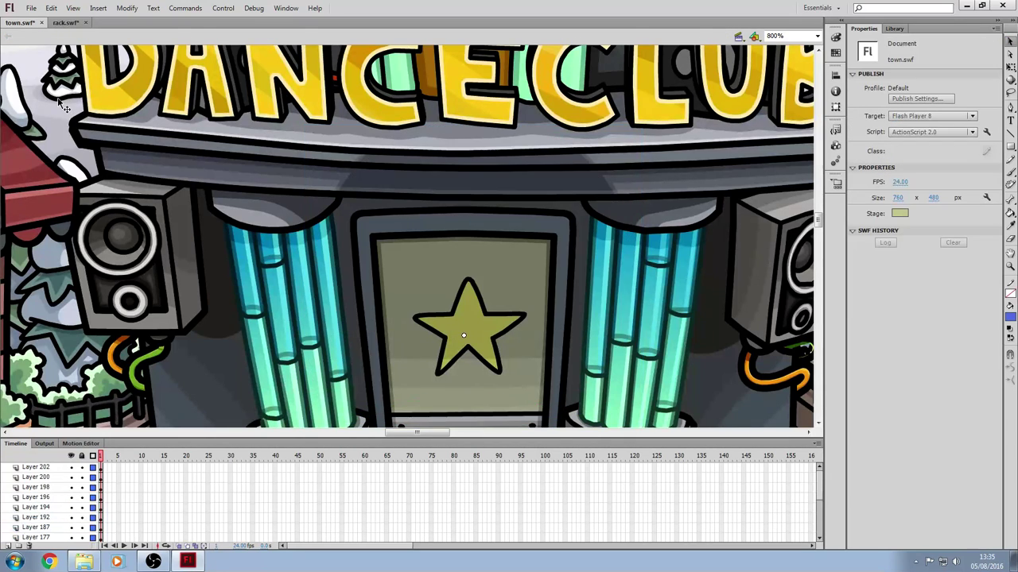
double_click(64, 105)
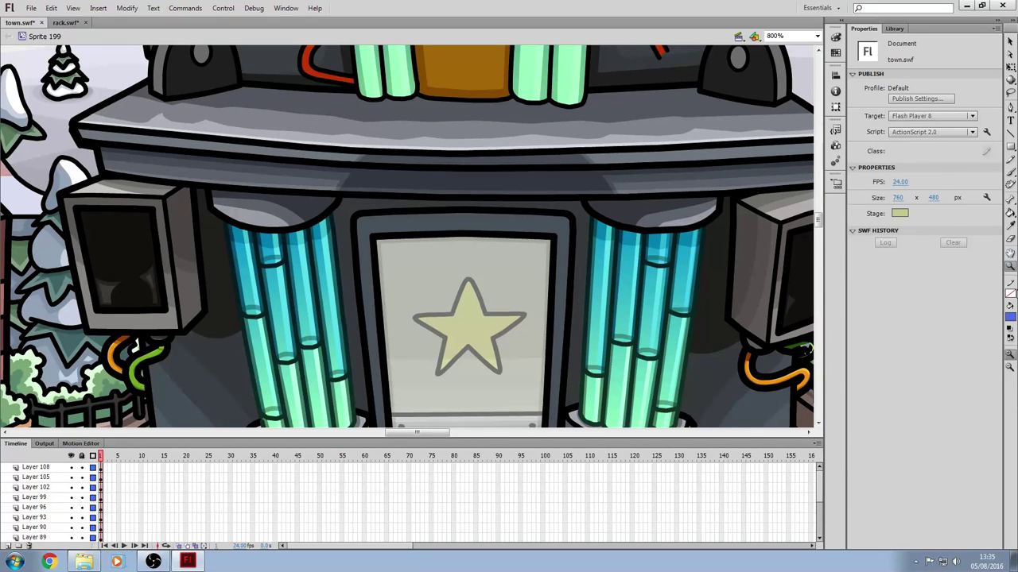
click(455, 226)
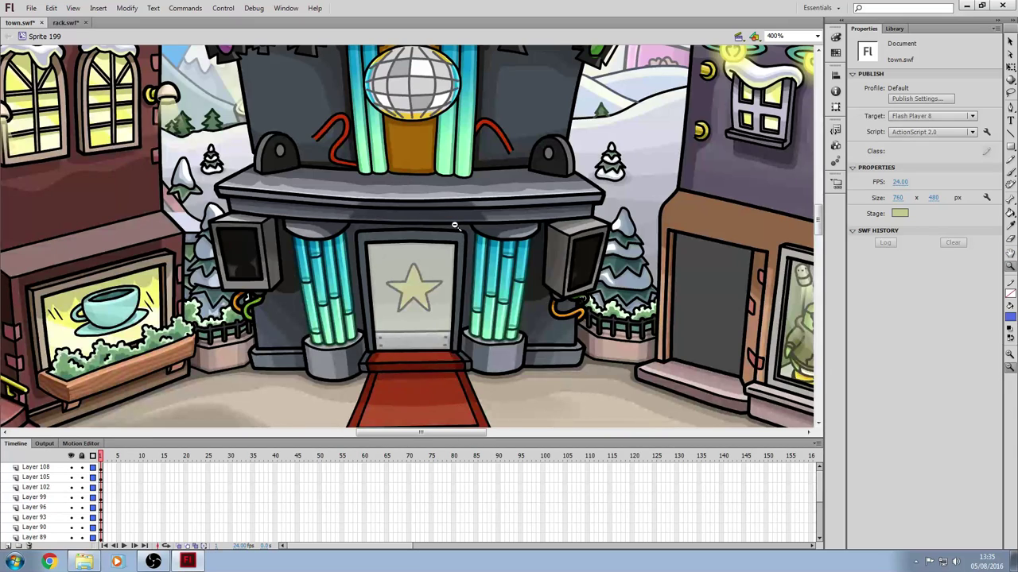
click(455, 227)
click(433, 224)
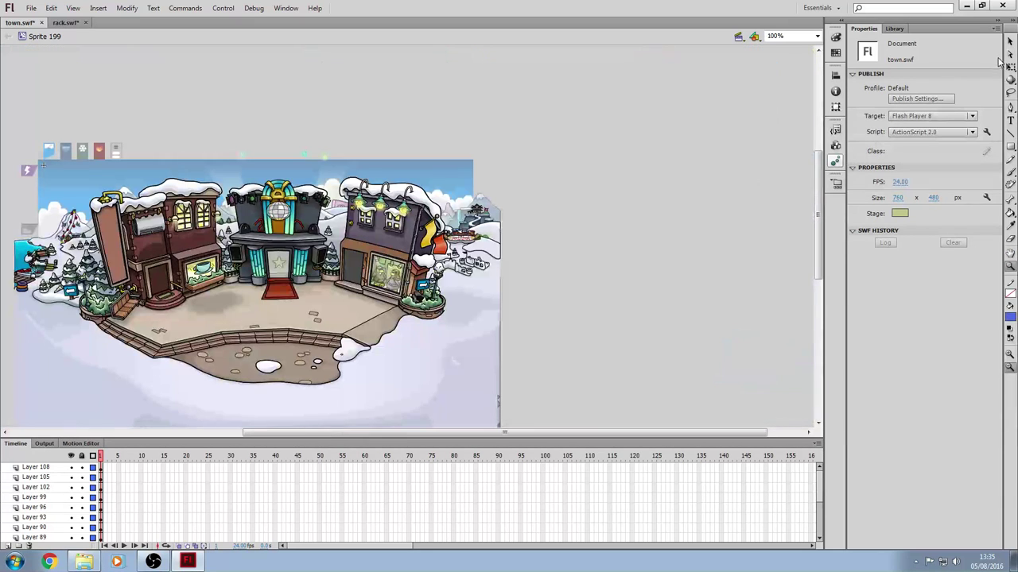
click(1009, 42)
click(496, 409)
drag(551, 433, 465, 436)
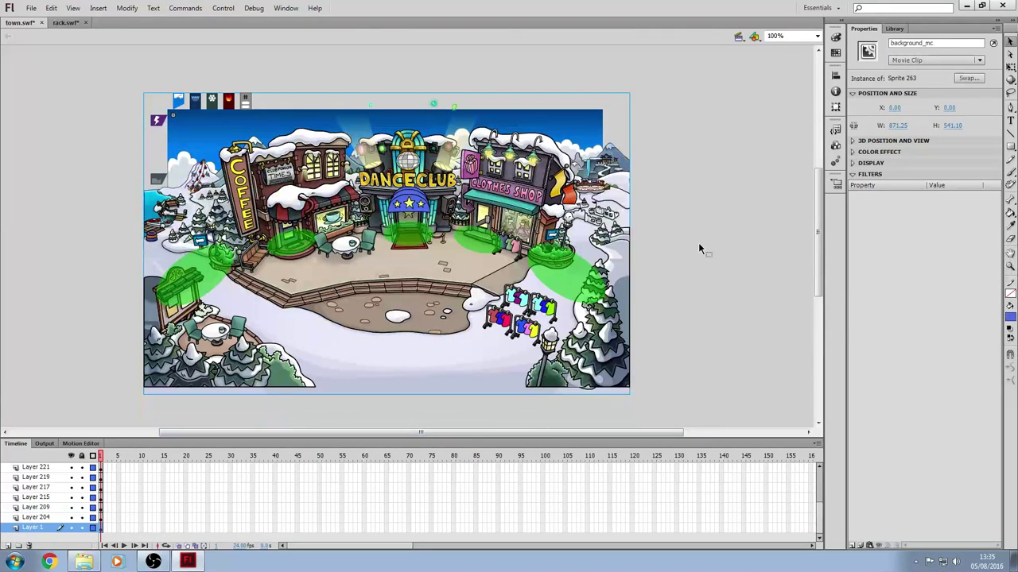
click(699, 247)
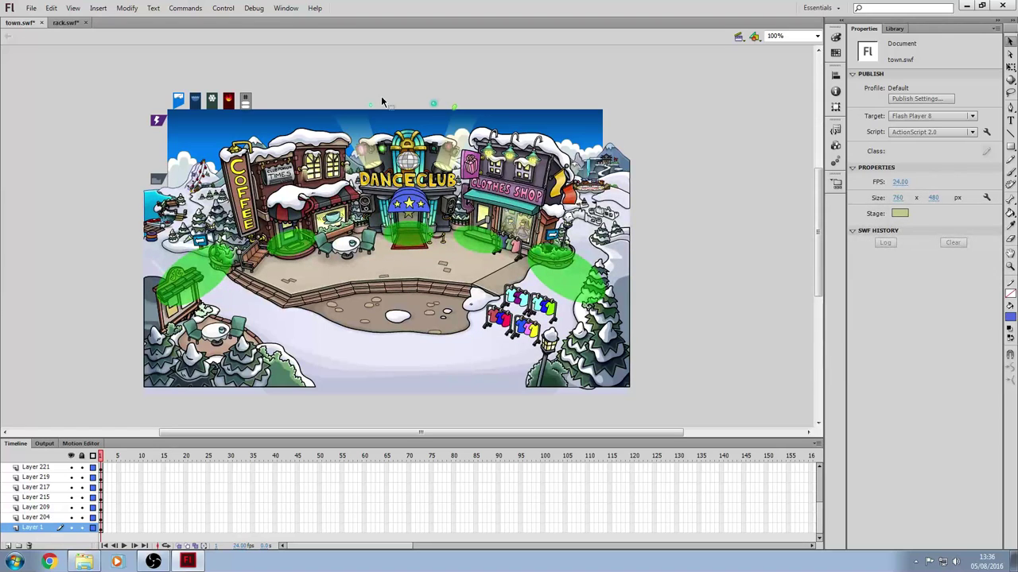
Run Control > Test Movie in Flash Professional, watch the town preview, then close it
click(223, 8)
mouse_move(275, 93)
click(466, 94)
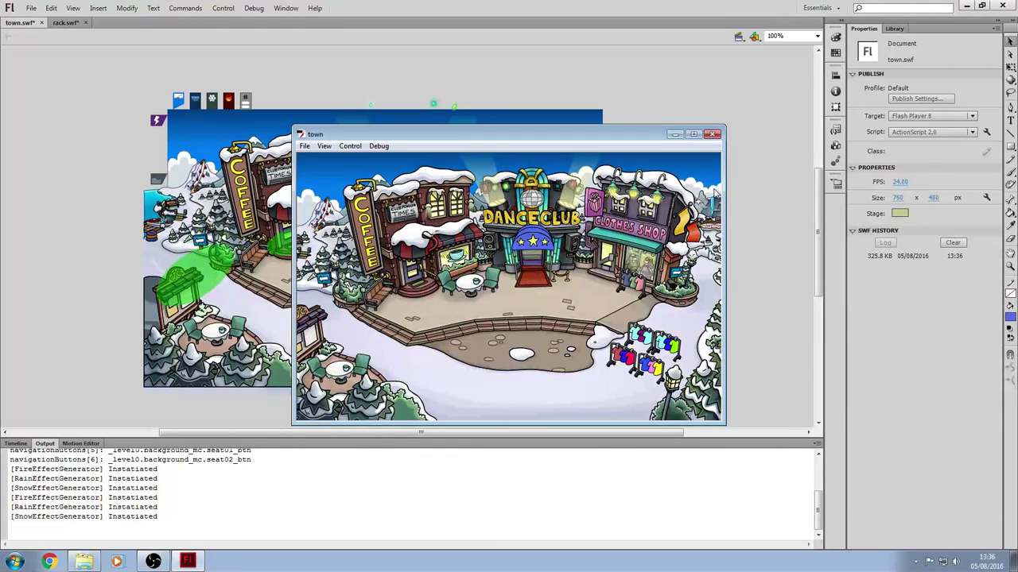
click(712, 134)
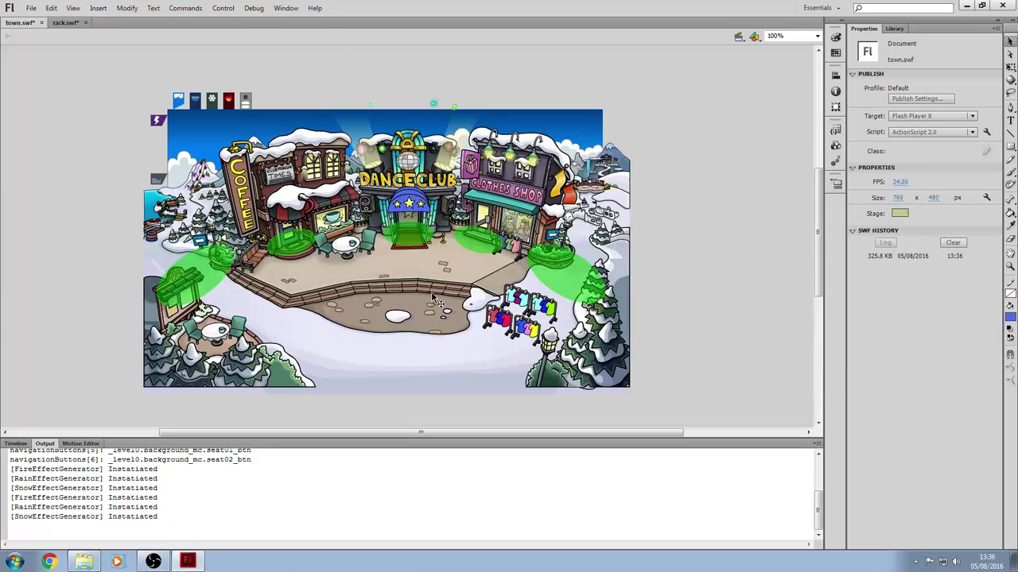
Delete the foreground trees-and-racks clip and zoom to 800% on the white snow patch
click(400, 324)
key(Delete)
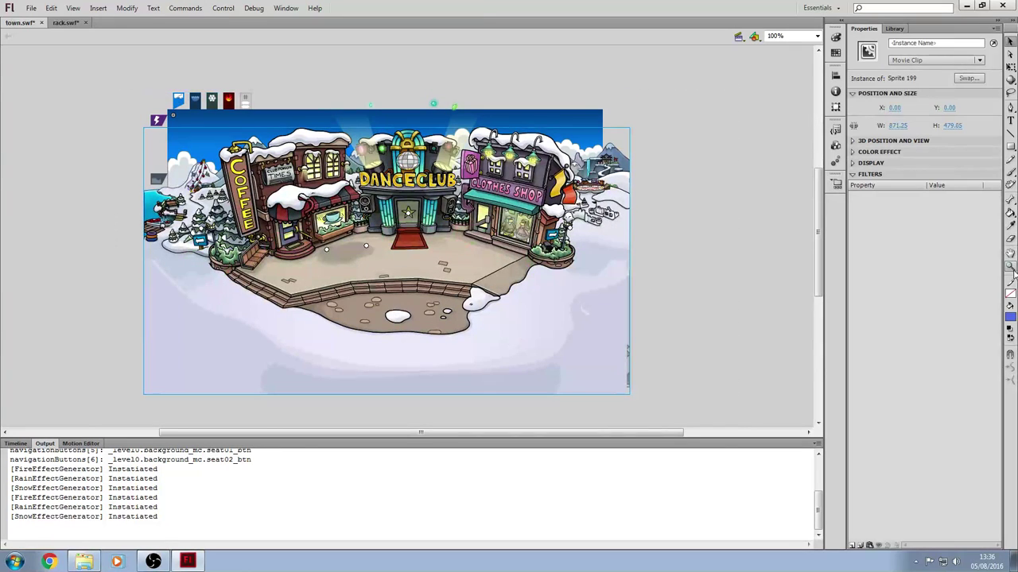
click(1011, 267)
click(408, 321)
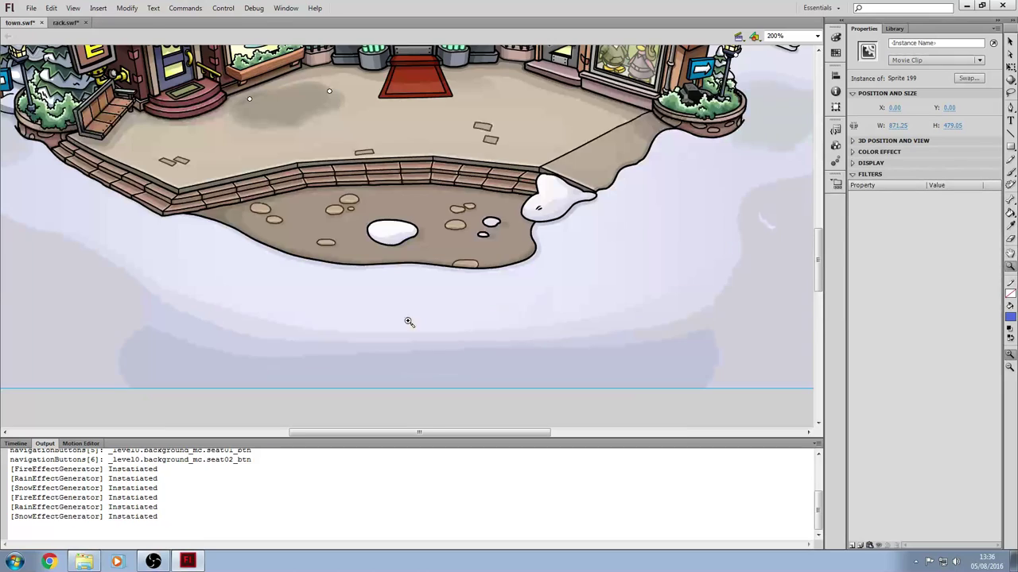
click(404, 239)
click(387, 227)
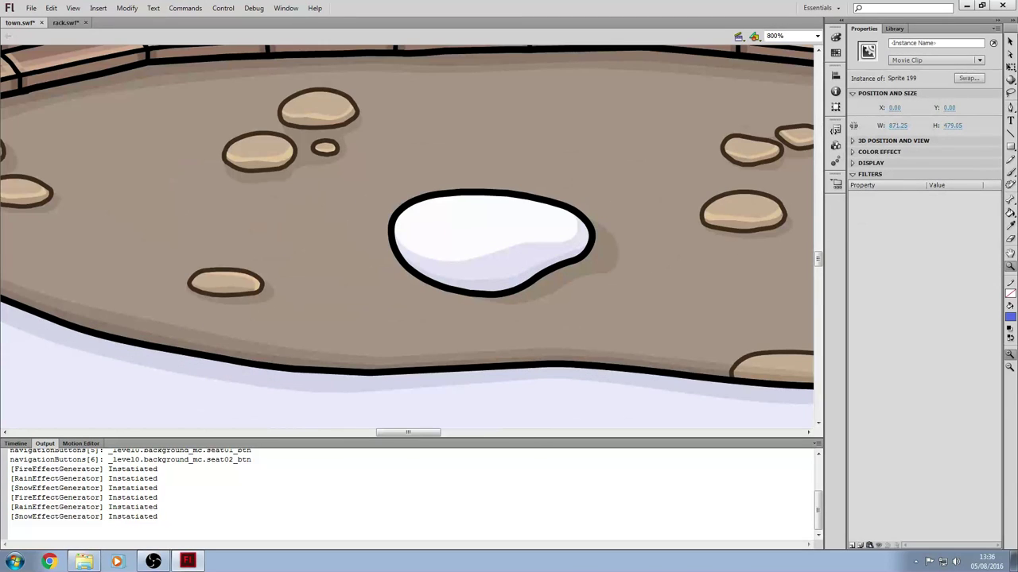
Enter Sprite 199 and then Shape 179 to edit the ground drawing
key(v)
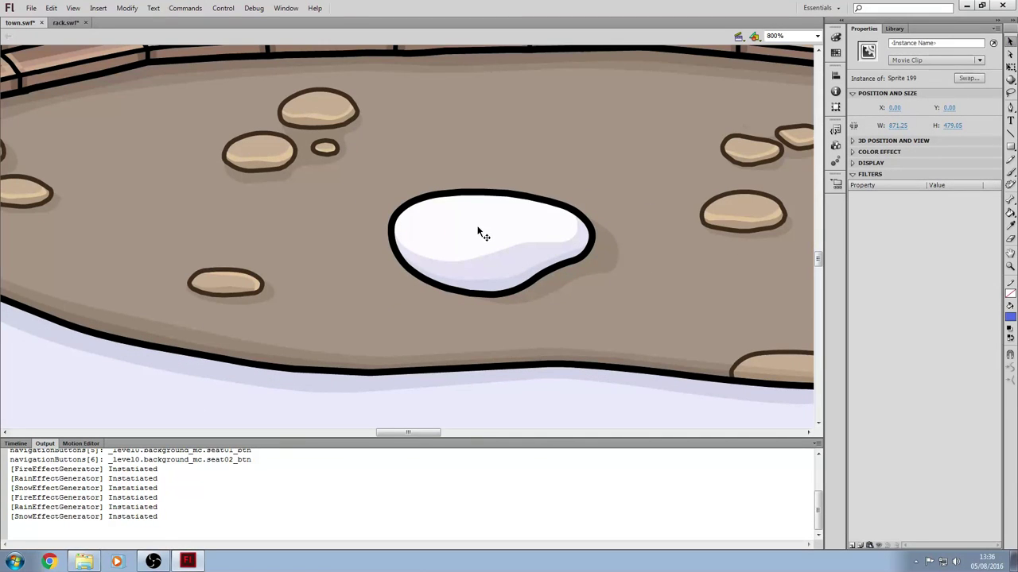
double_click(477, 230)
click(477, 229)
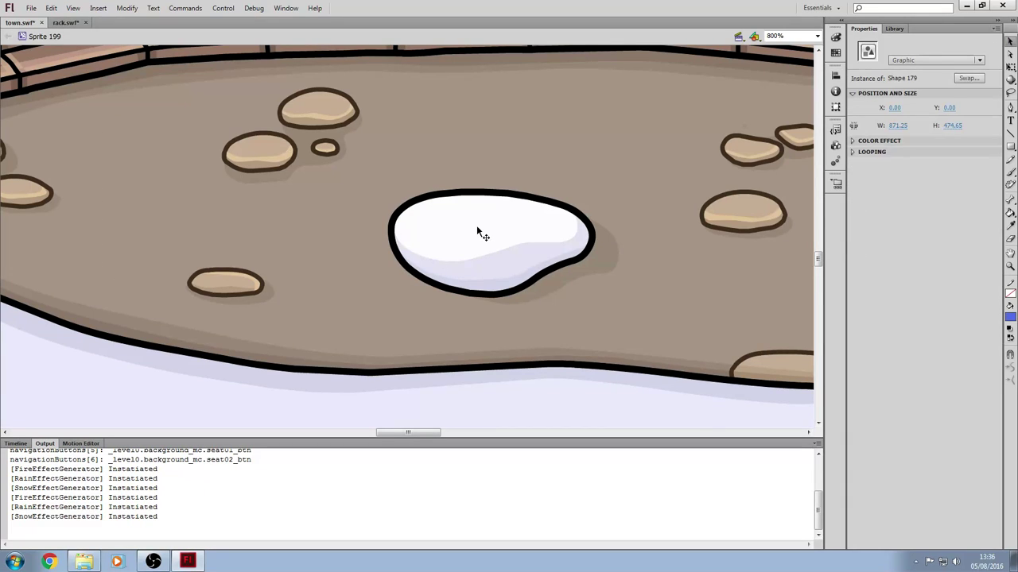
double_click(477, 230)
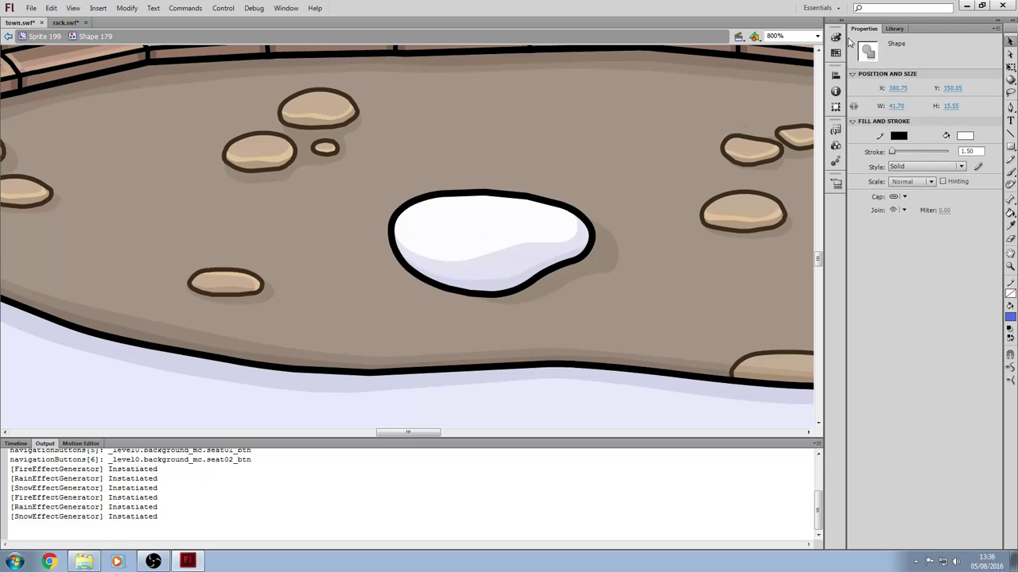
Select the white snow patch, alternating between it and the surrounding brown ground fill
click(1010, 67)
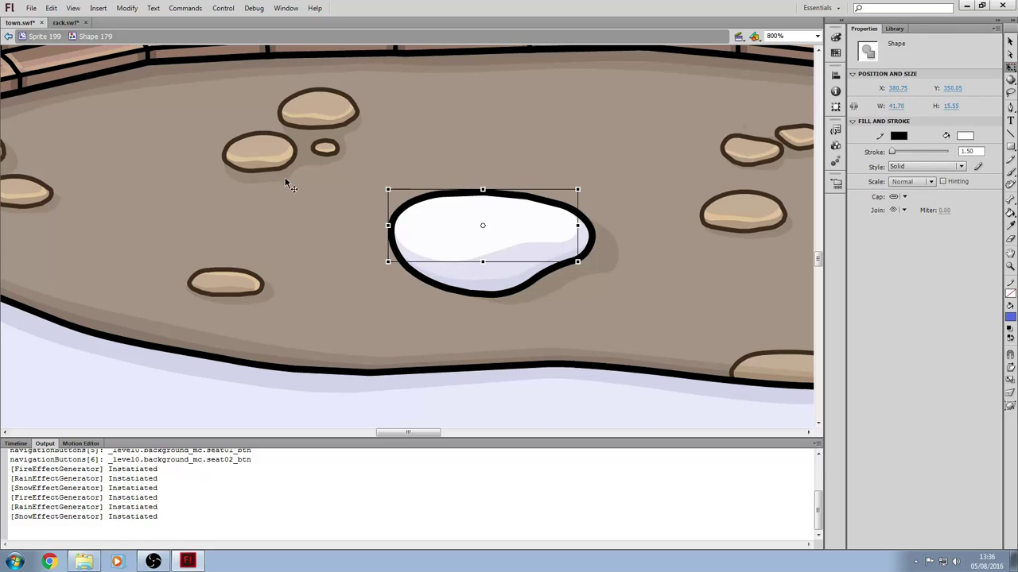
click(391, 159)
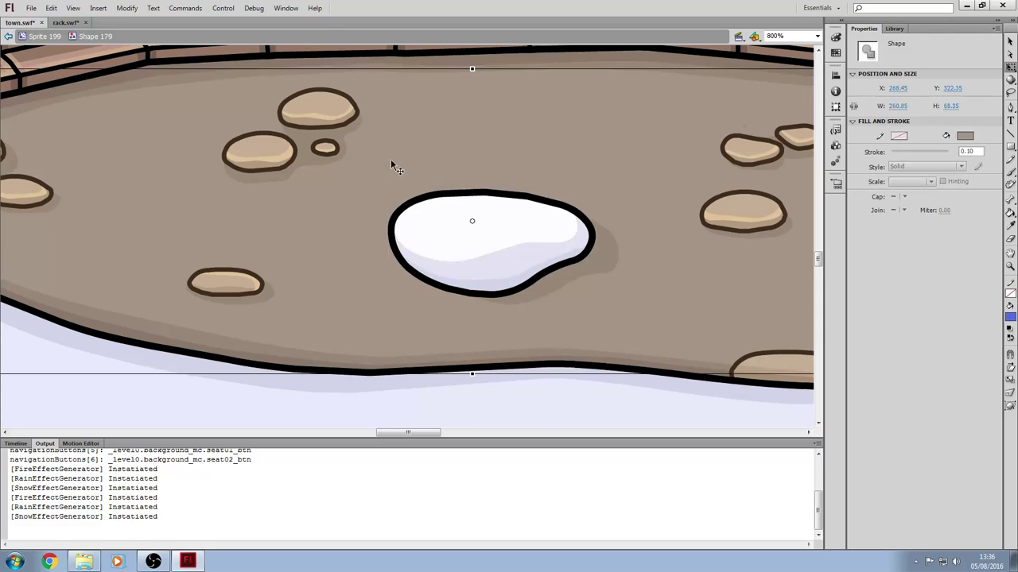
click(450, 400)
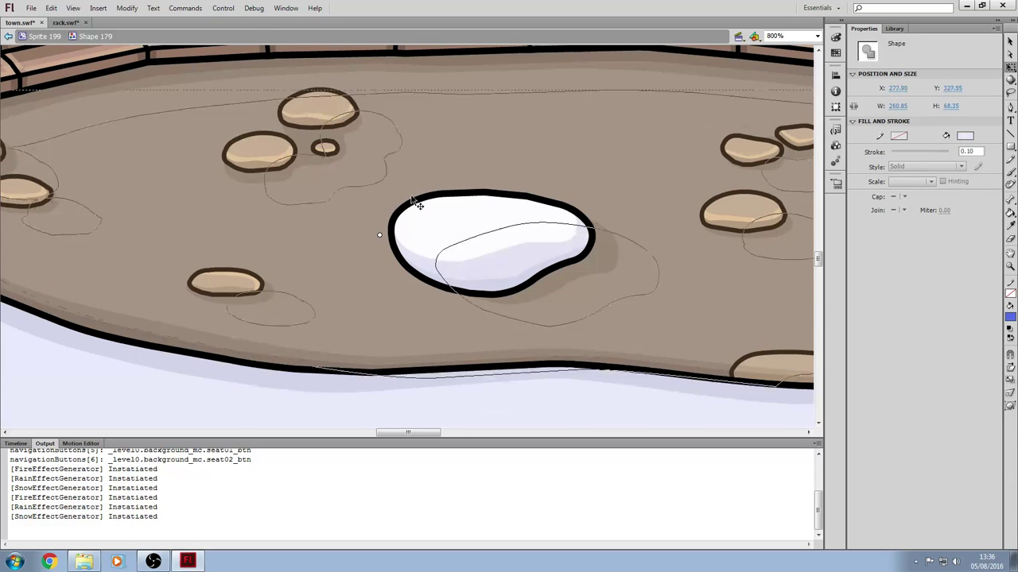
click(390, 179)
click(412, 201)
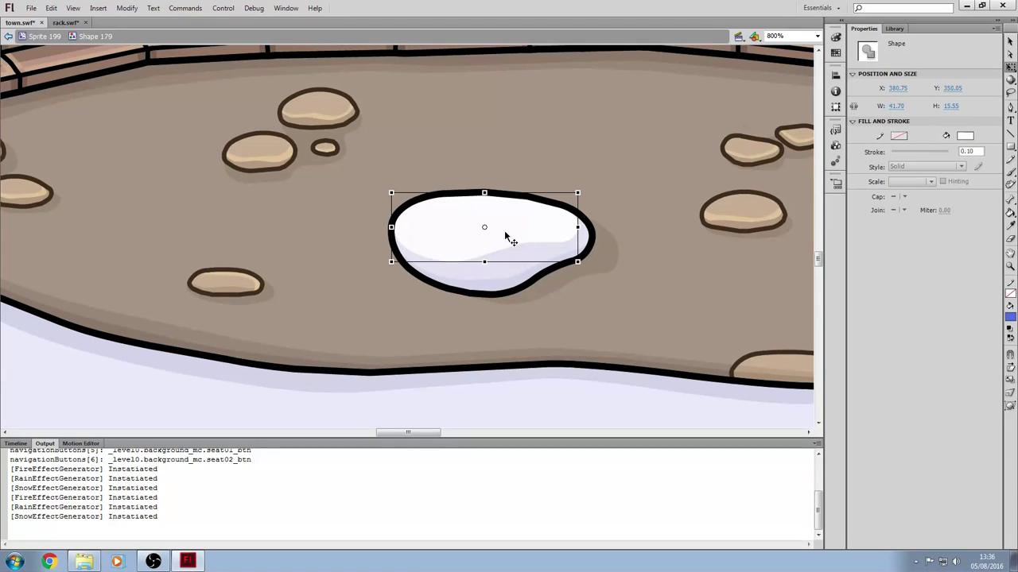
Delete the white snow fill of the patch
drag(509, 238, 507, 261)
click(506, 262)
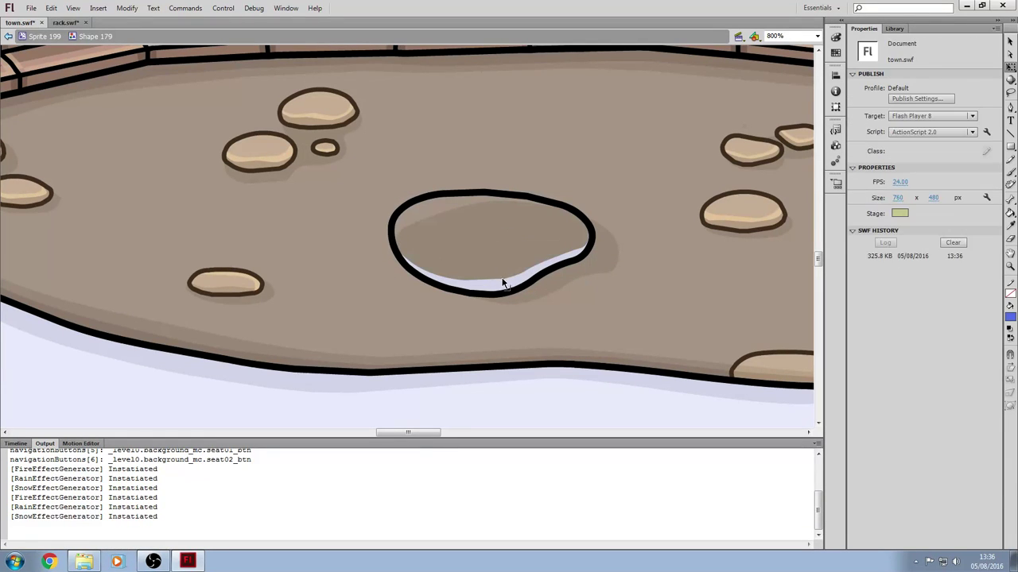
click(502, 287)
key(Delete)
Delete the black outline pieces along the patch's lower edge
click(502, 294)
key(Delete)
click(460, 292)
key(Delete)
click(471, 294)
click(472, 295)
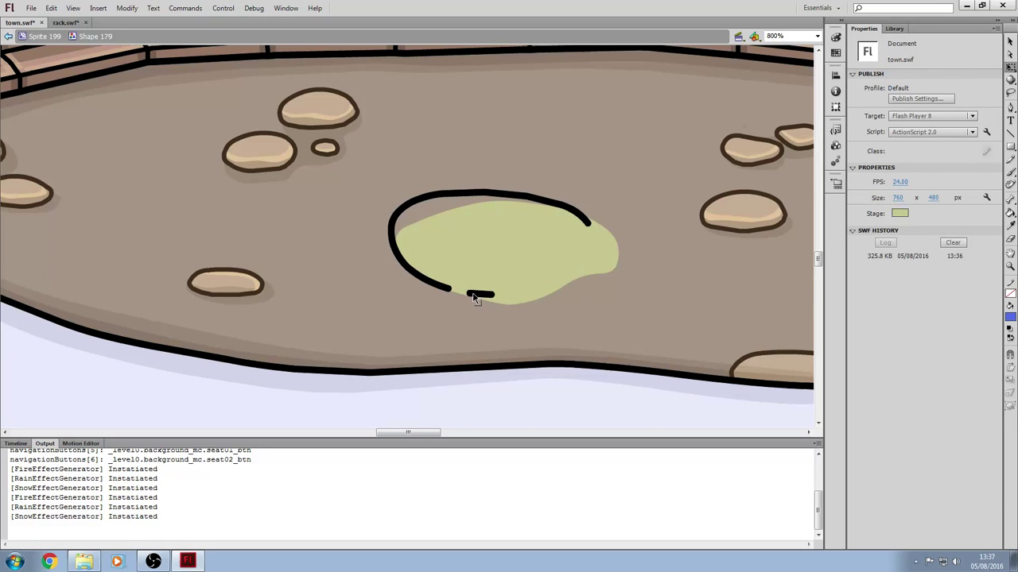
click(473, 298)
click(480, 295)
key(Delete)
click(444, 288)
key(Delete)
Delete the outline's left-end pieces and the next upper curve segments
click(392, 236)
key(Delete)
click(393, 219)
key(Delete)
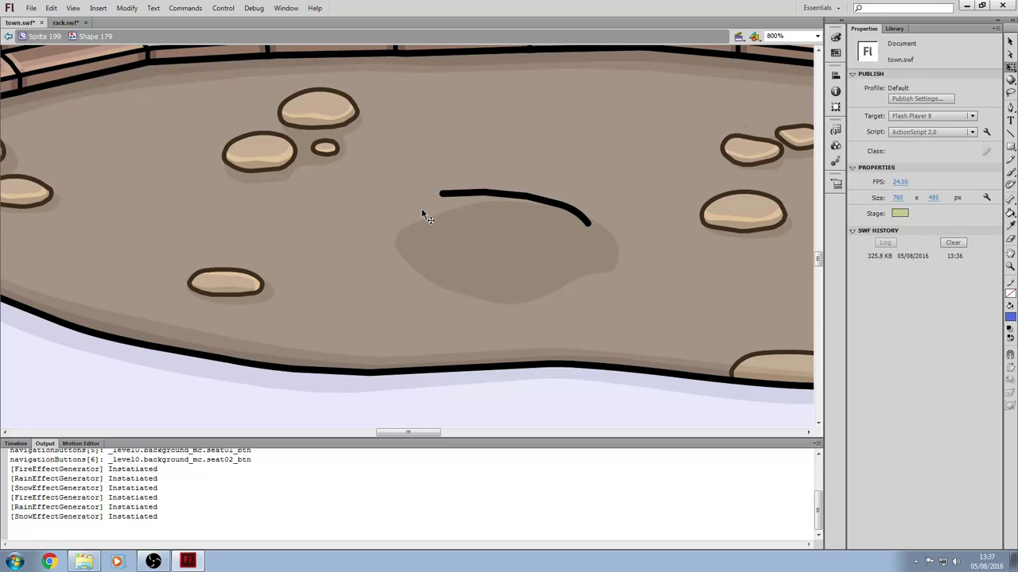
click(457, 196)
key(Delete)
click(487, 195)
key(Delete)
Delete the last curve pieces and dark shadow shape, then fill the gap ground brown
click(539, 201)
key(Delete)
click(568, 211)
key(Delete)
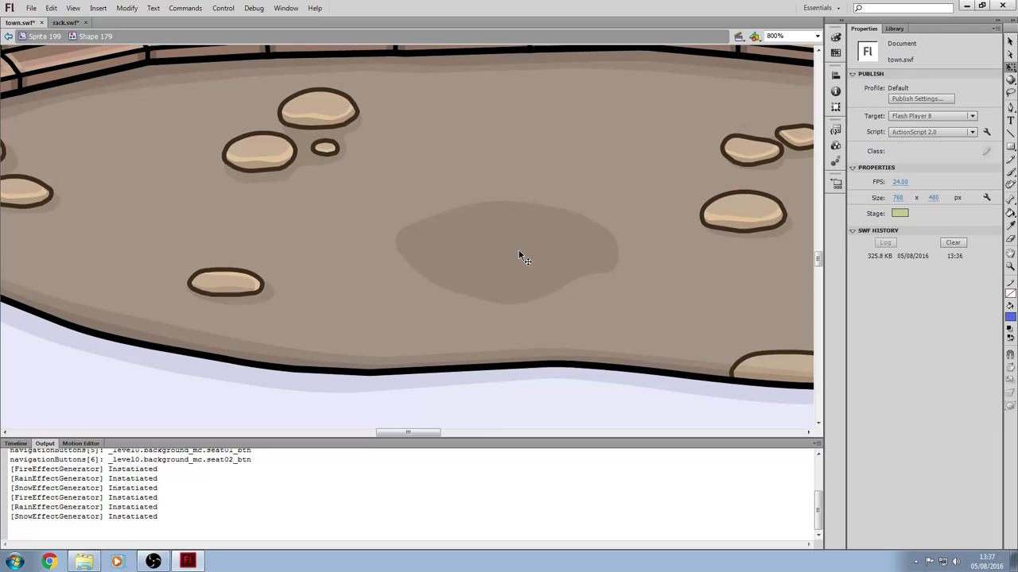
click(518, 256)
key(Delete)
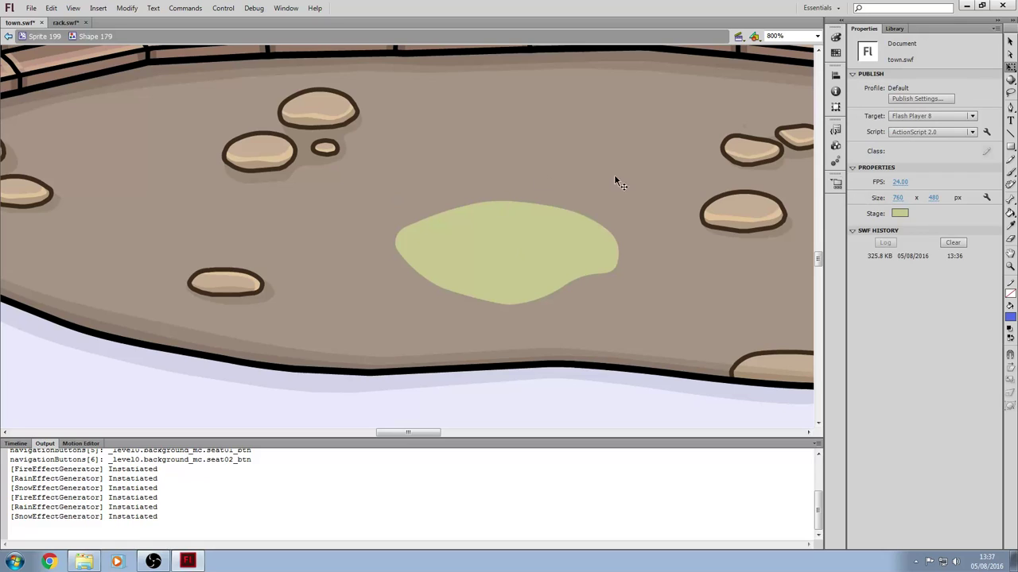
click(1009, 215)
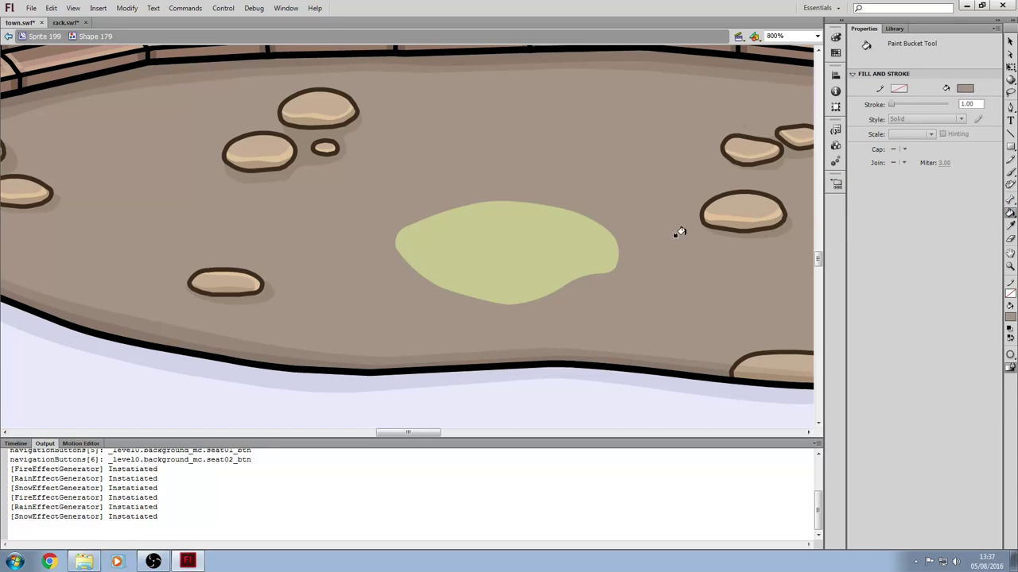
click(601, 237)
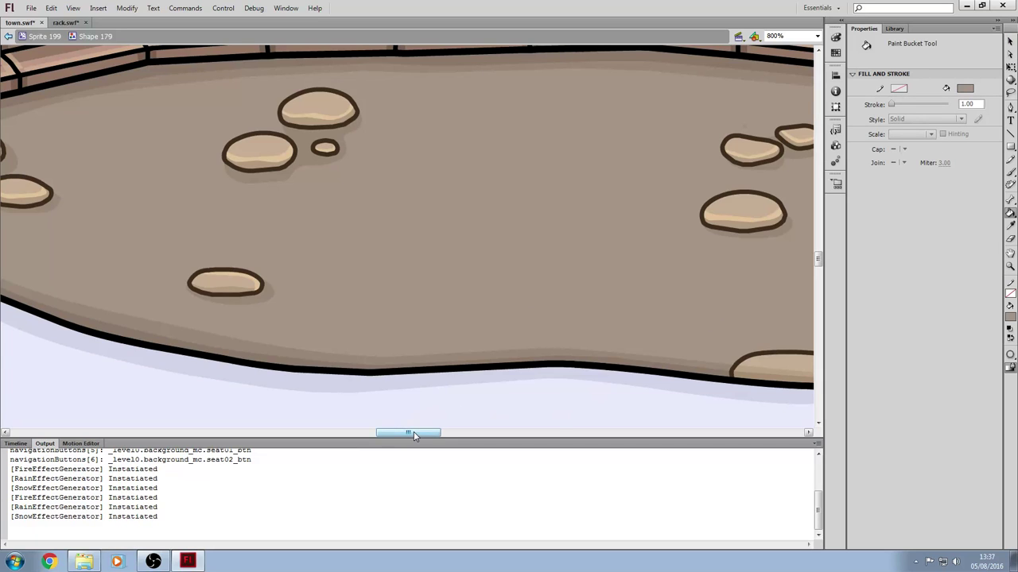
Free-transform the two small right-hand stones' outlines, dragging the second one slightly upward
drag(414, 436, 422, 436)
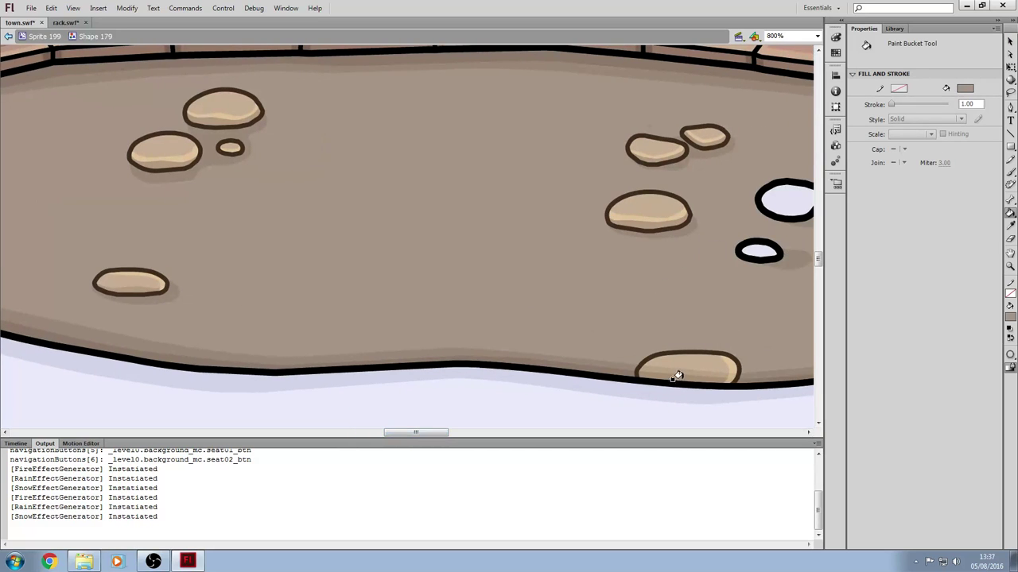
click(1011, 42)
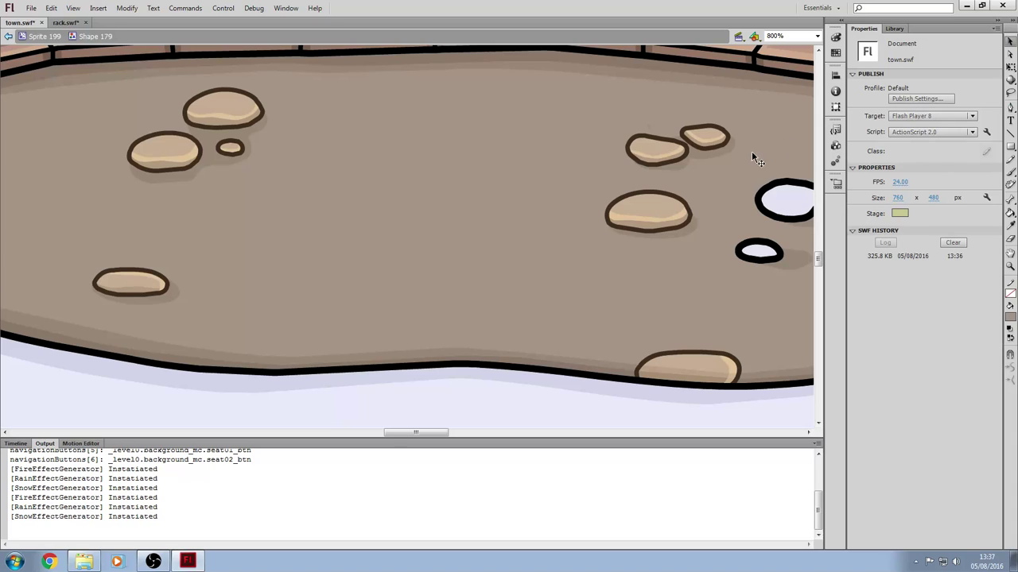
click(675, 155)
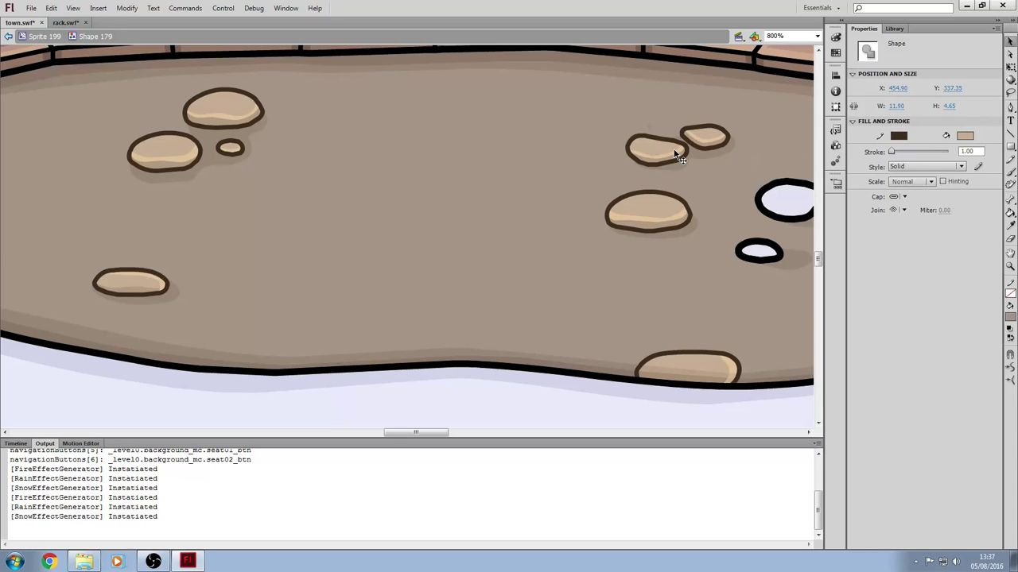
key(q)
click(657, 163)
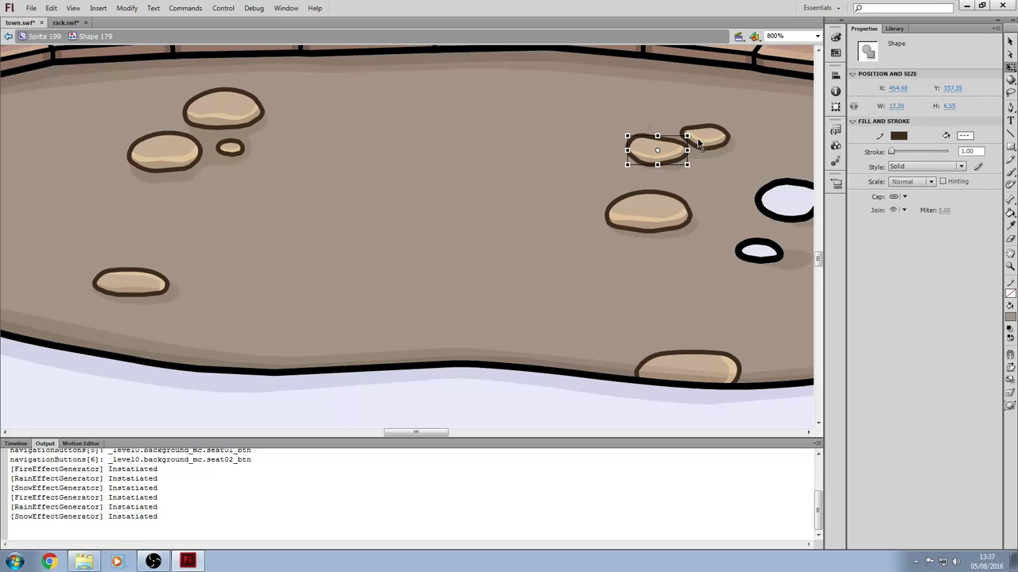
shift+click(699, 143)
drag(710, 129, 731, 133)
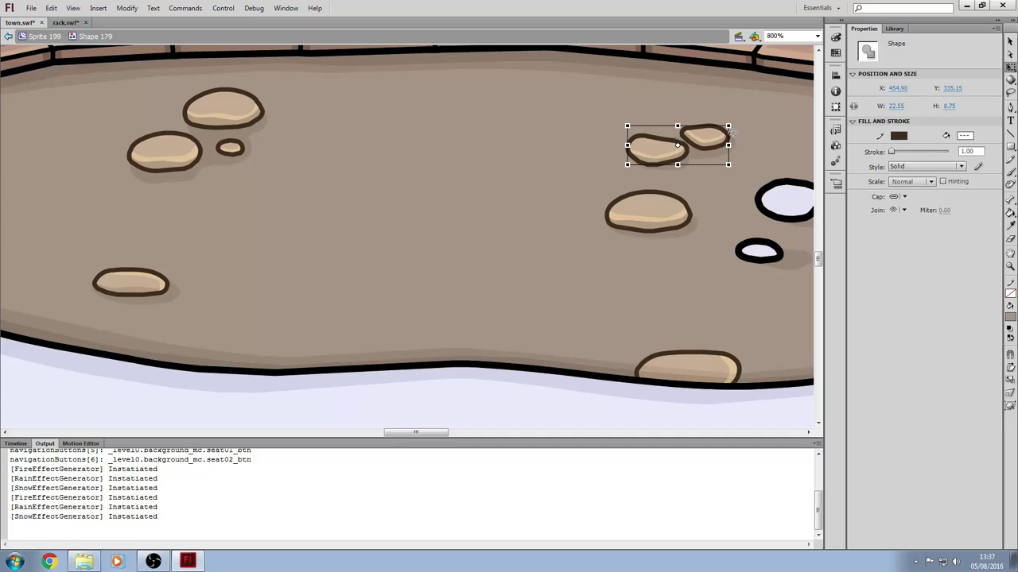
click(652, 172)
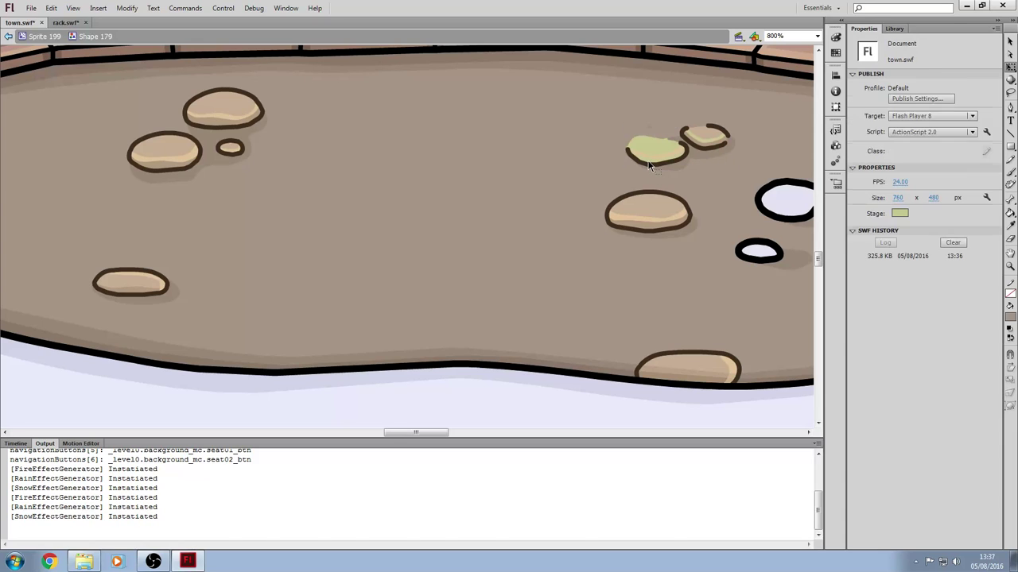
Restore the stone fill, then nudge and delete the ground shape before undoing the deletion
key(ctrl+z)
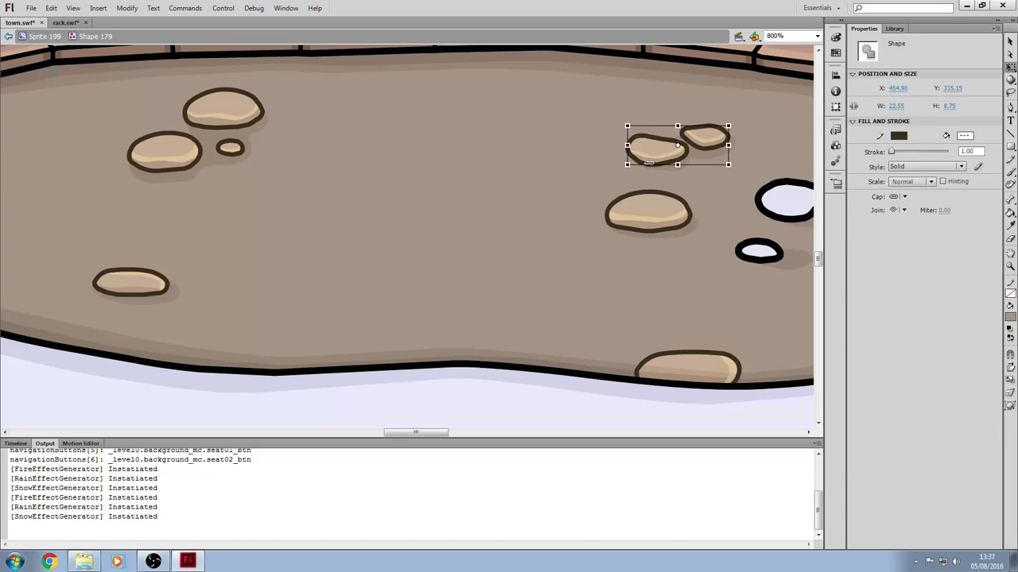
click(736, 105)
click(1009, 67)
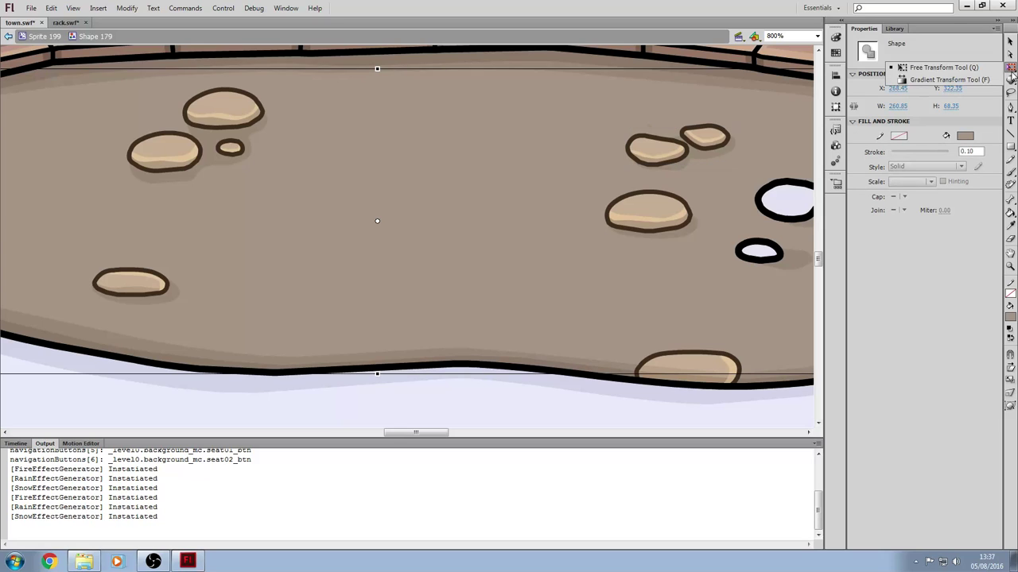
click(999, 67)
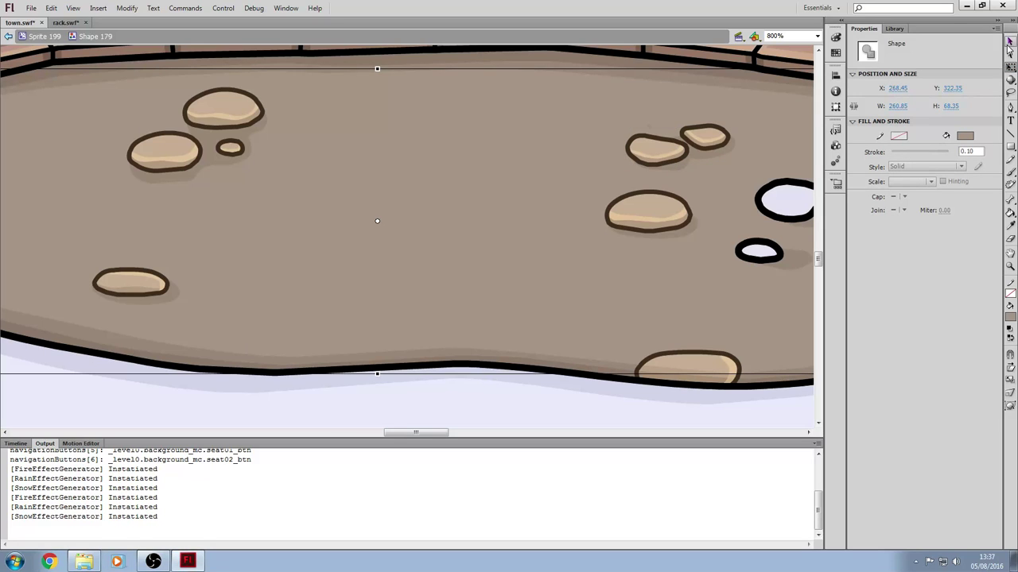
click(718, 52)
click(1009, 41)
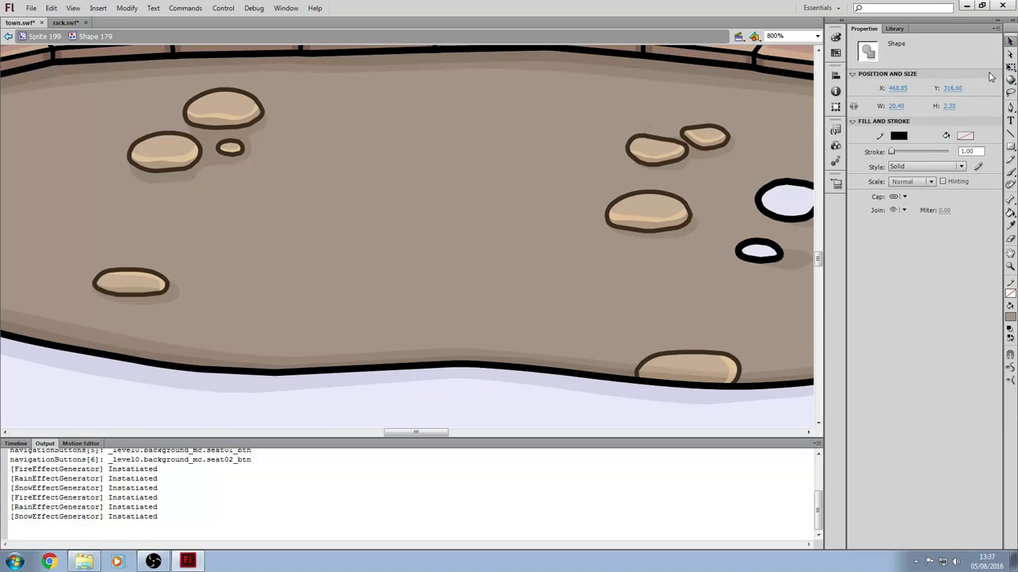
key(q)
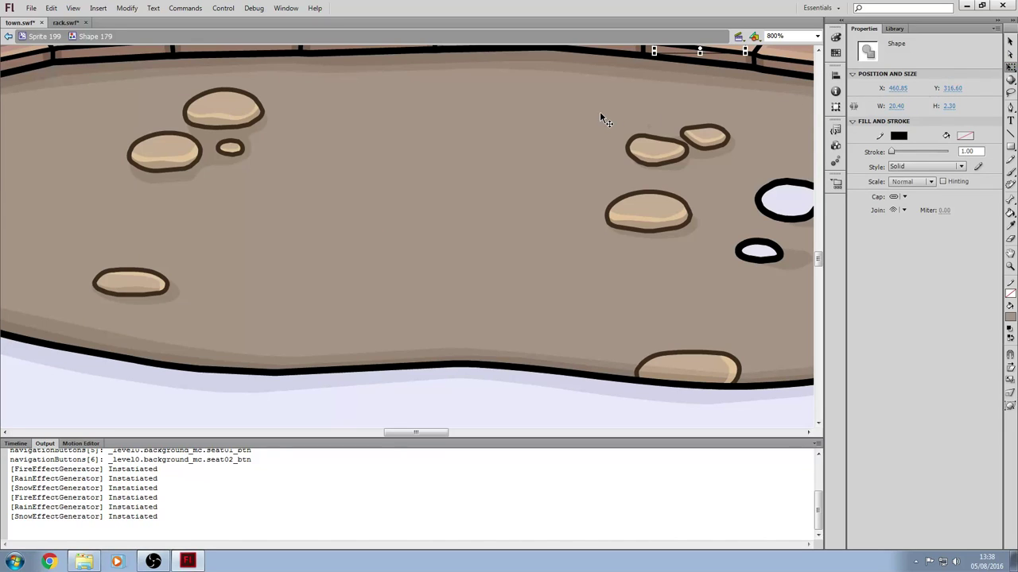
click(600, 117)
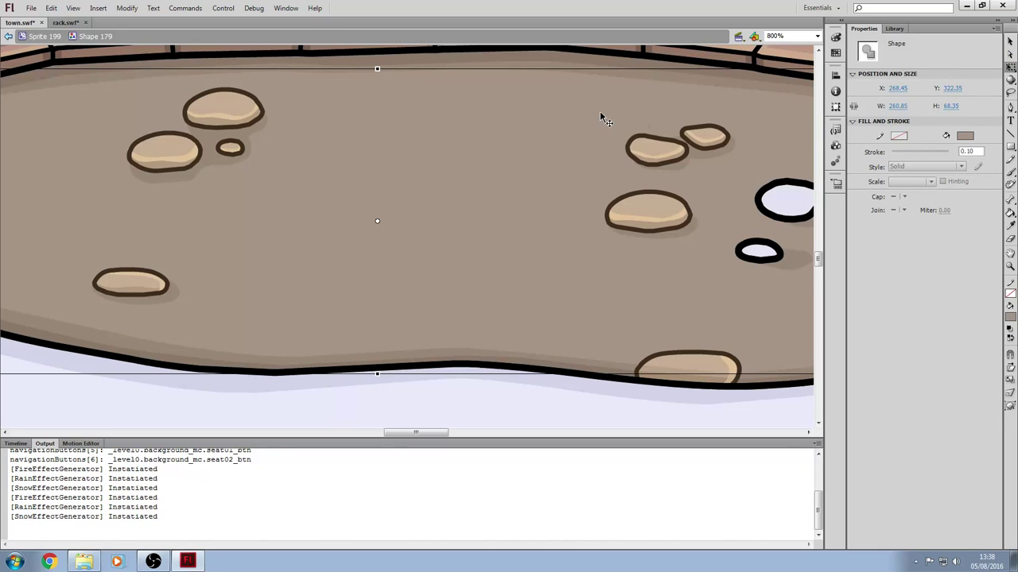
drag(600, 117, 618, 125)
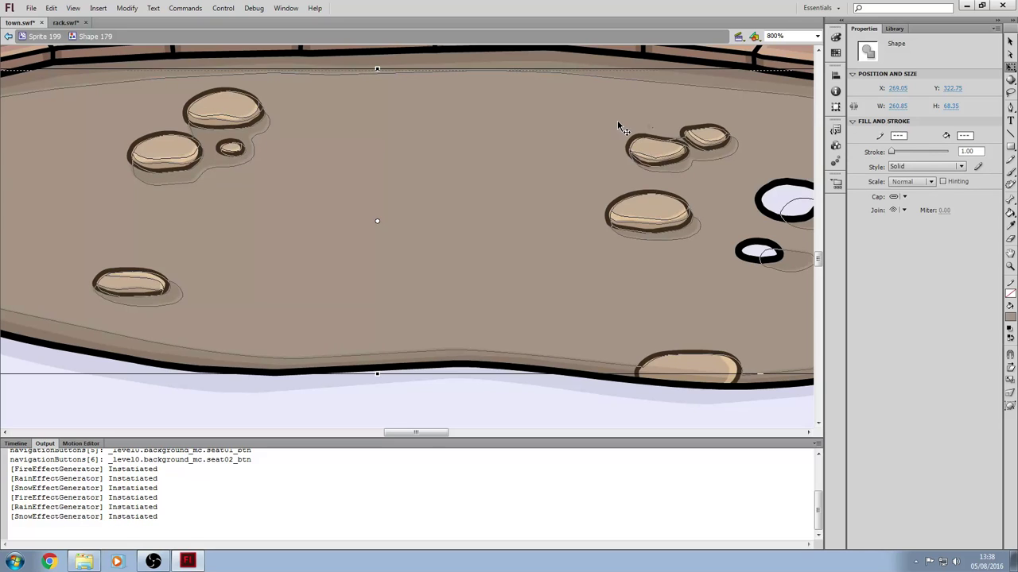
key(Delete)
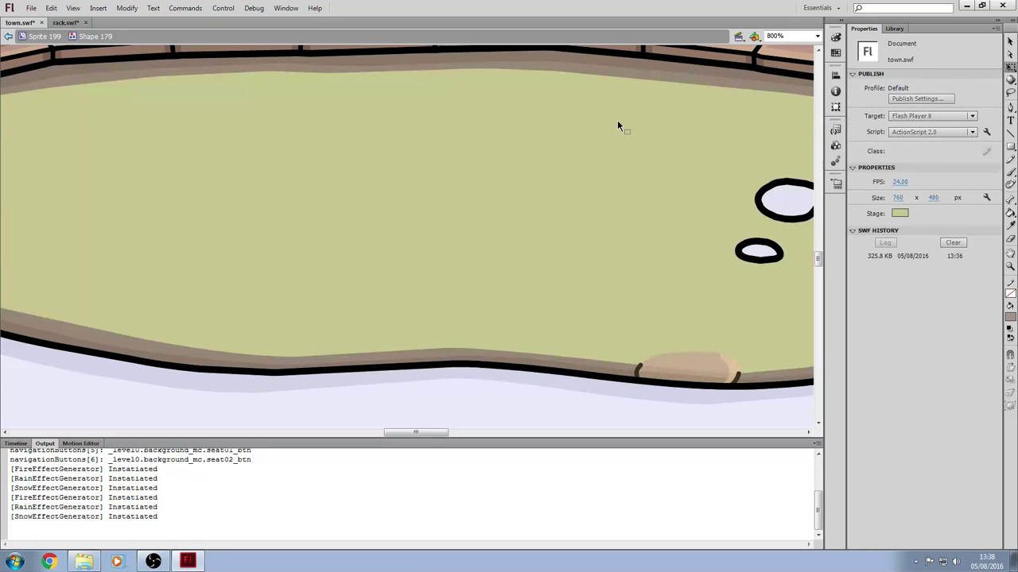
key(ctrl+z)
key(ctrl+z)
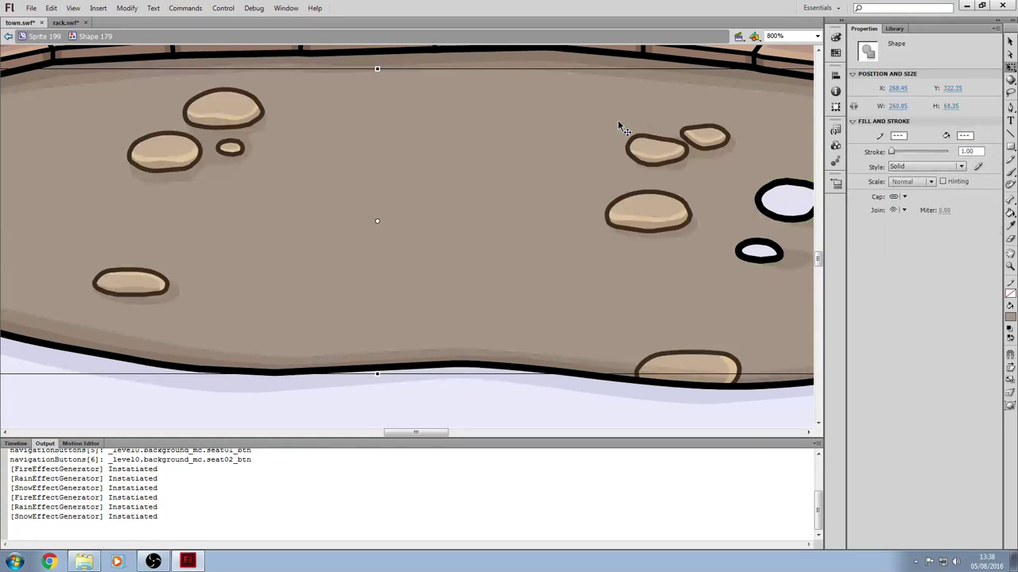
Return to Sprite 199 and zoom out to show the whole Town room stage
click(45, 37)
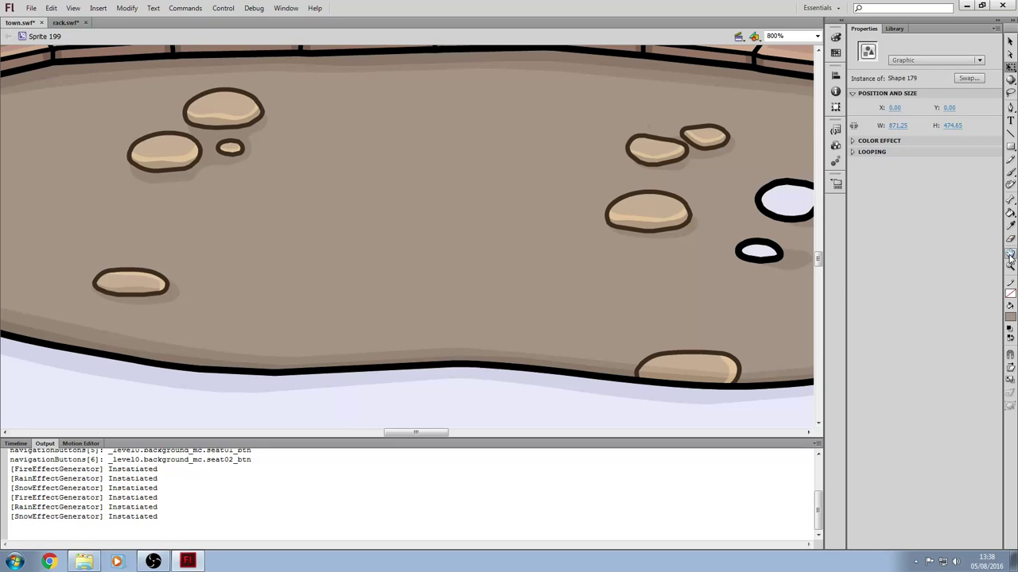
click(1010, 265)
click(1009, 366)
click(450, 172)
click(430, 186)
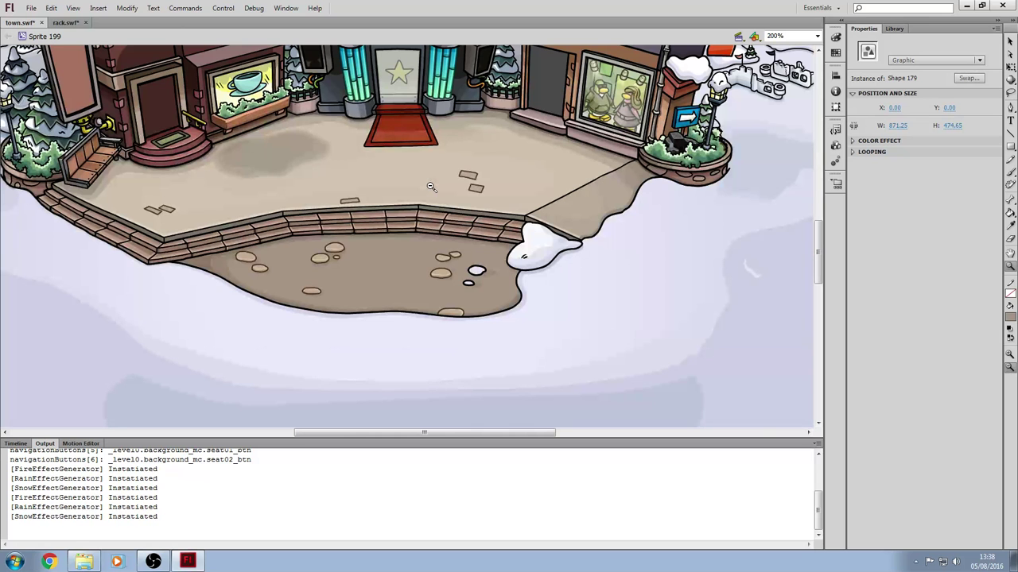
click(389, 242)
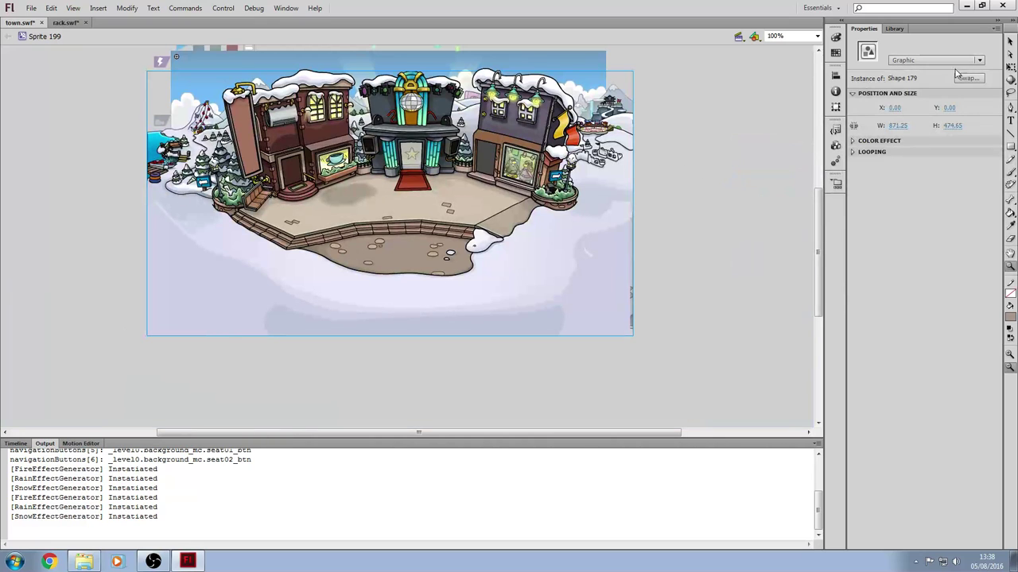
click(1011, 44)
click(730, 161)
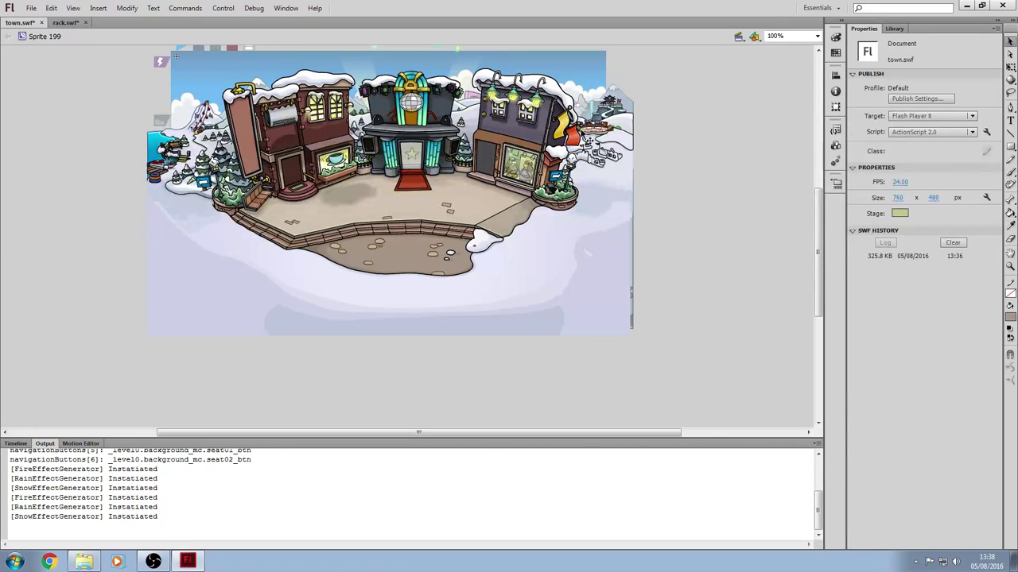
Open Shape 182, zoom in on the dark building's flags and select the red flag
double_click(579, 135)
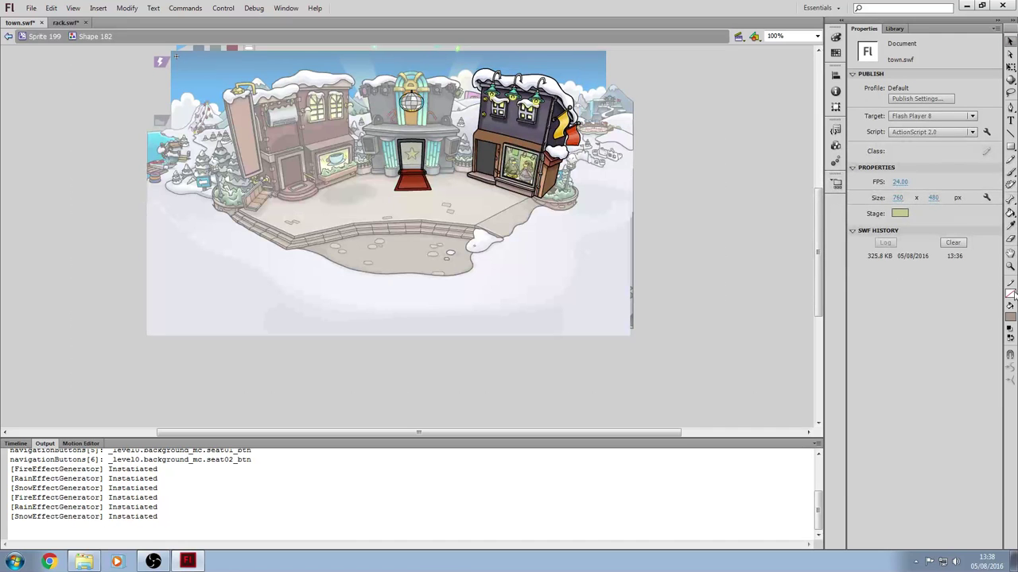
click(1010, 267)
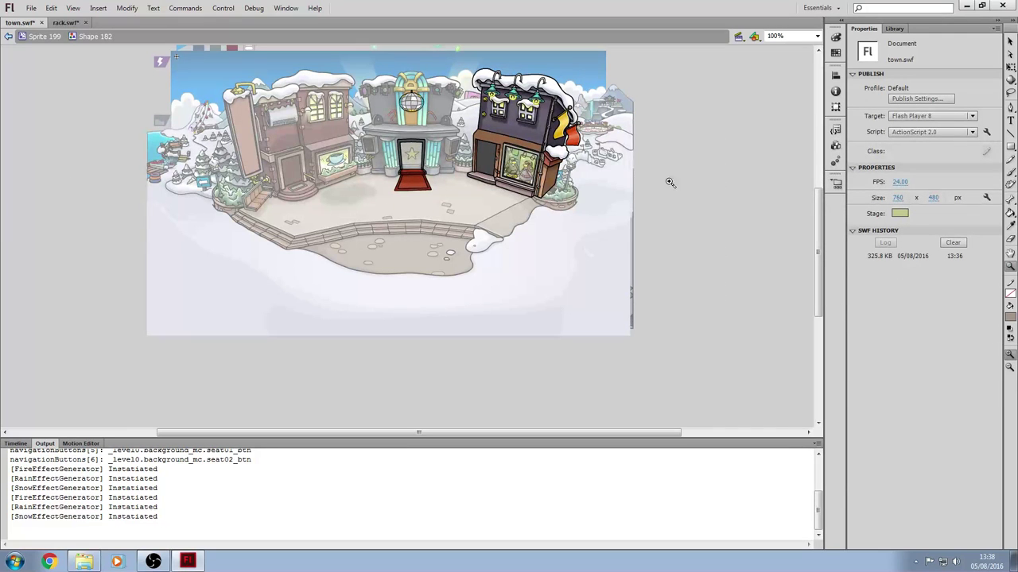
click(579, 141)
click(404, 204)
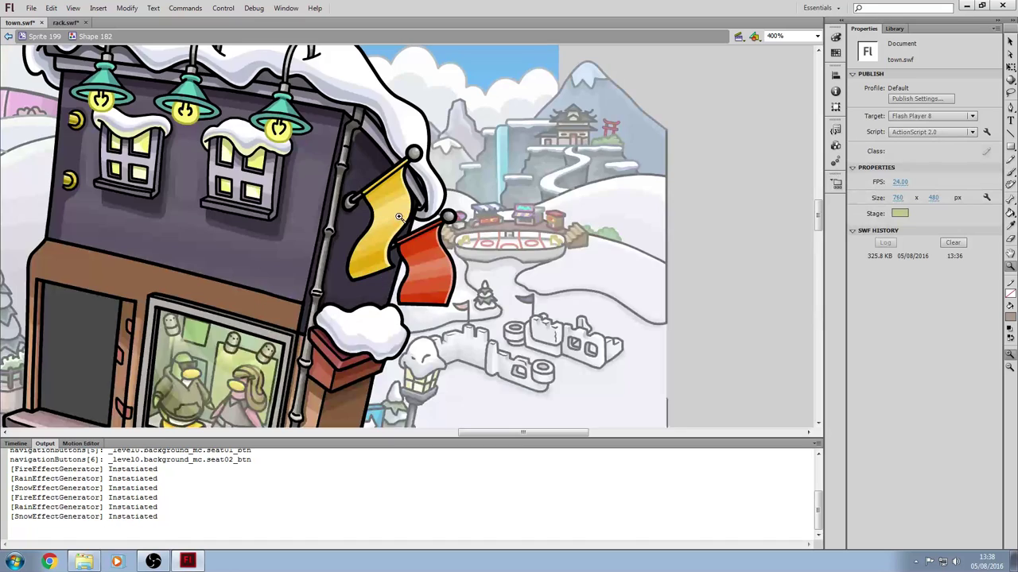
click(395, 261)
click(1010, 41)
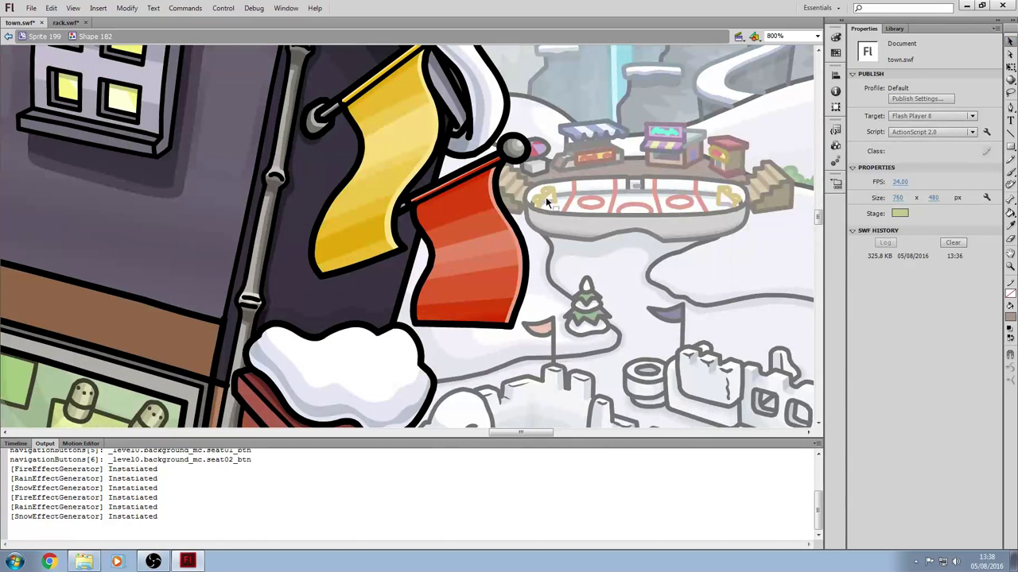
click(436, 221)
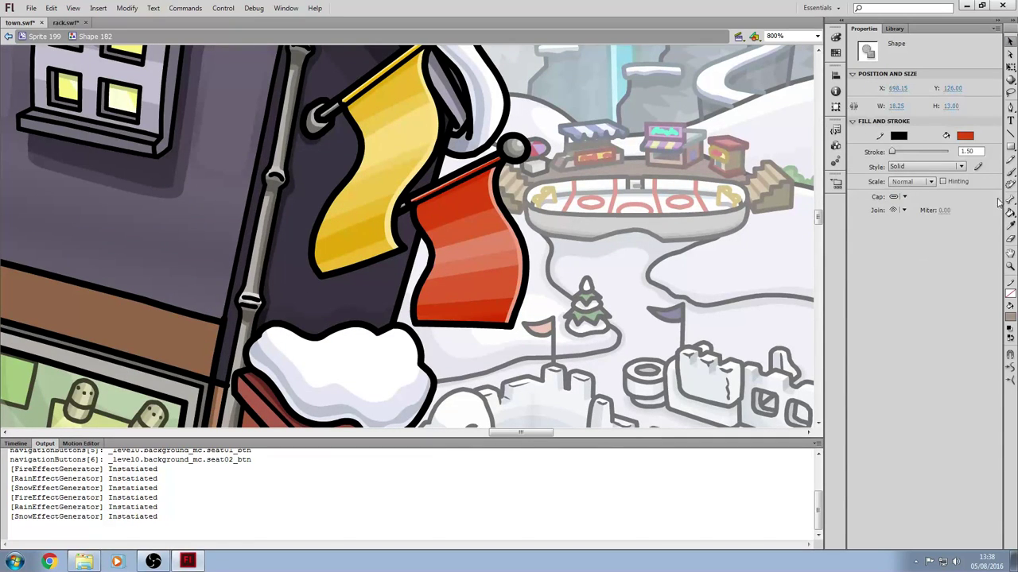
Try erasing the red flag's lower outline with the Eraser, undoing three stray strokes
click(1010, 239)
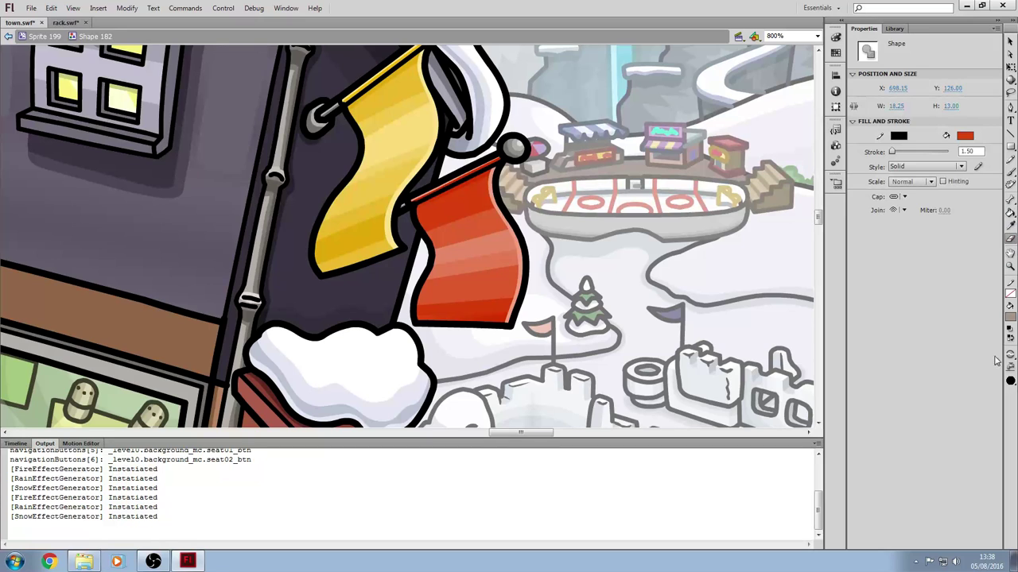
mouse_move(510, 314)
mouse_down()
mouse_move(476, 333)
mouse_move(519, 317)
mouse_move(448, 327)
mouse_move(397, 349)
mouse_up()
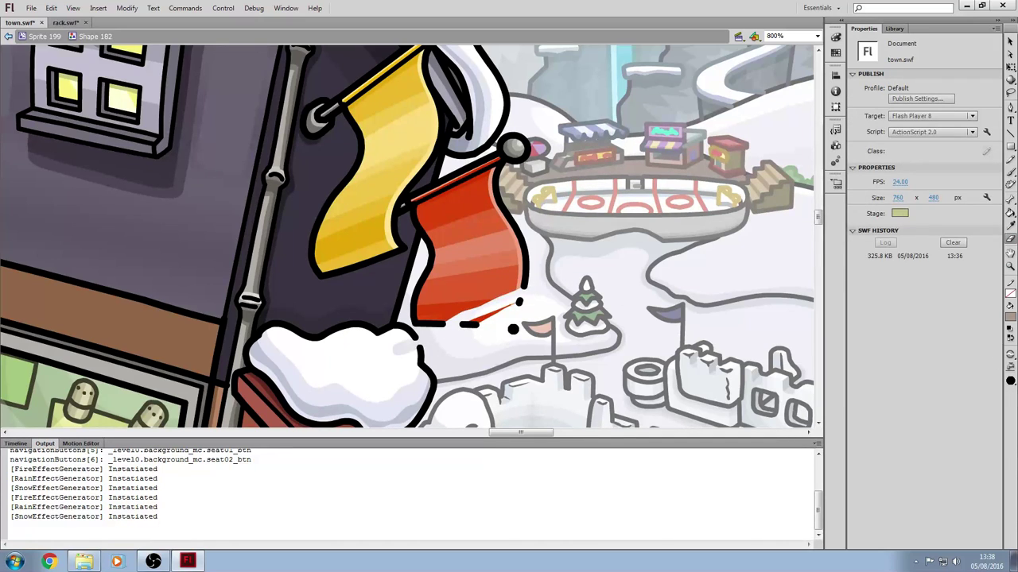
key(ctrl+z)
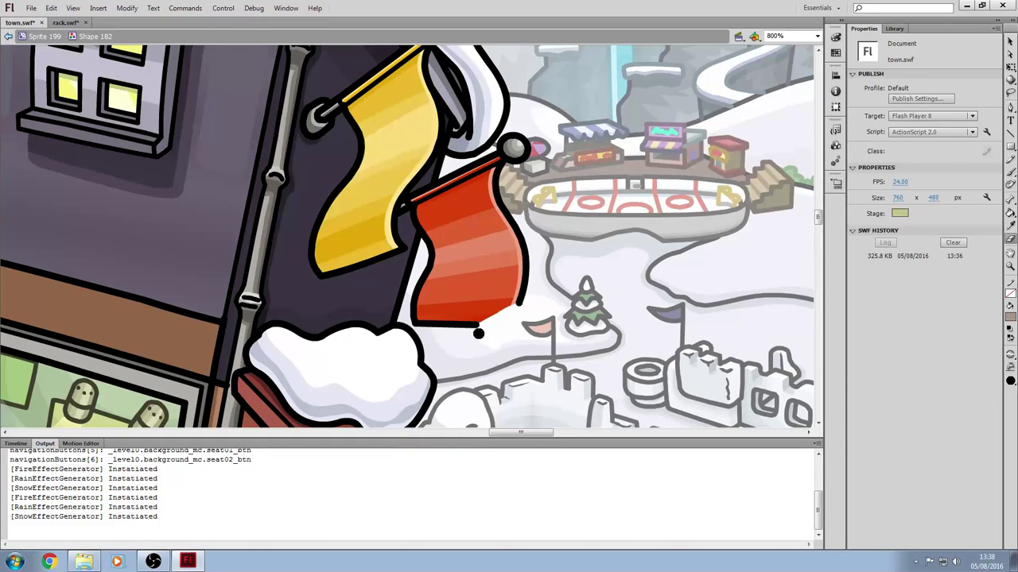
mouse_move(479, 326)
mouse_down()
mouse_move(417, 320)
mouse_move(500, 319)
mouse_move(534, 253)
mouse_up()
key(ctrl+z)
mouse_move(513, 301)
mouse_down()
mouse_move(528, 255)
mouse_move(518, 247)
mouse_move(510, 307)
mouse_move(498, 297)
mouse_move(414, 313)
mouse_move(432, 251)
mouse_move(407, 208)
mouse_up()
key(ctrl+z)
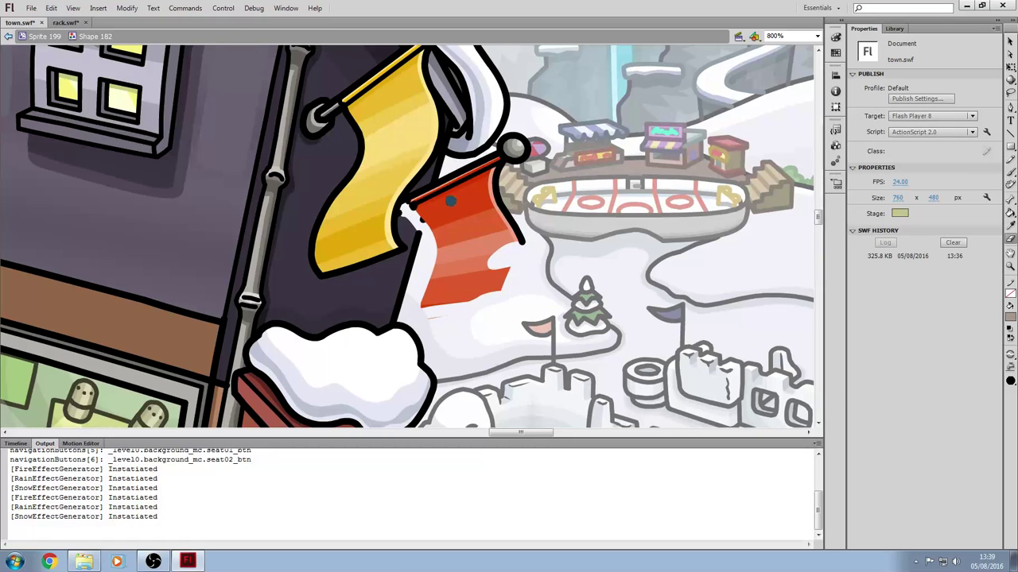
Erase the red flag from its top band and stripes to the remaining tip
mouse_move(423, 214)
mouse_down()
mouse_move(496, 210)
mouse_move(517, 231)
mouse_move(519, 250)
mouse_move(457, 266)
mouse_move(430, 288)
mouse_move(493, 290)
mouse_move(429, 314)
mouse_move(442, 295)
mouse_up()
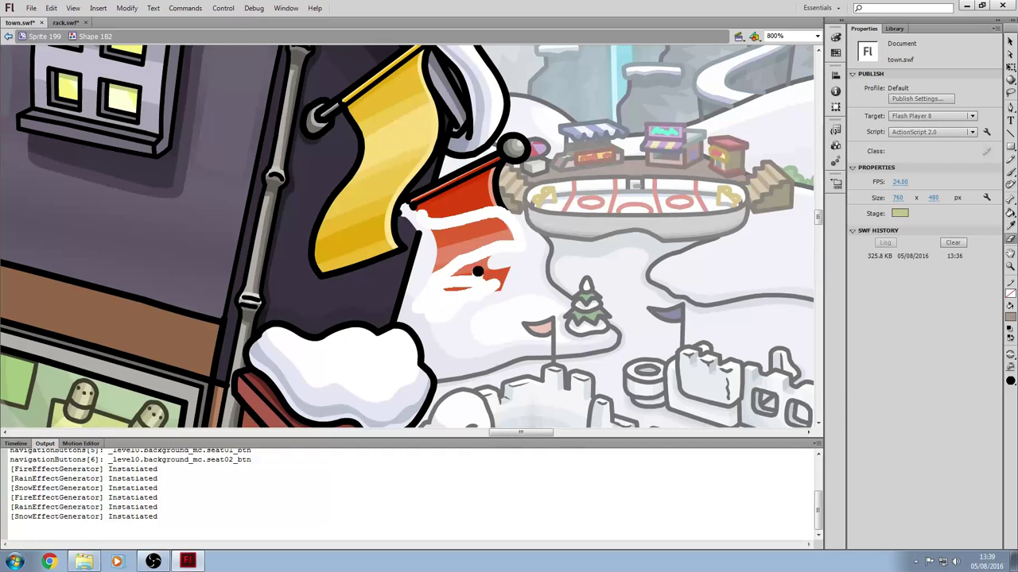
mouse_move(485, 266)
mouse_down()
mouse_move(502, 276)
mouse_move(423, 287)
mouse_move(459, 276)
mouse_move(437, 275)
mouse_up()
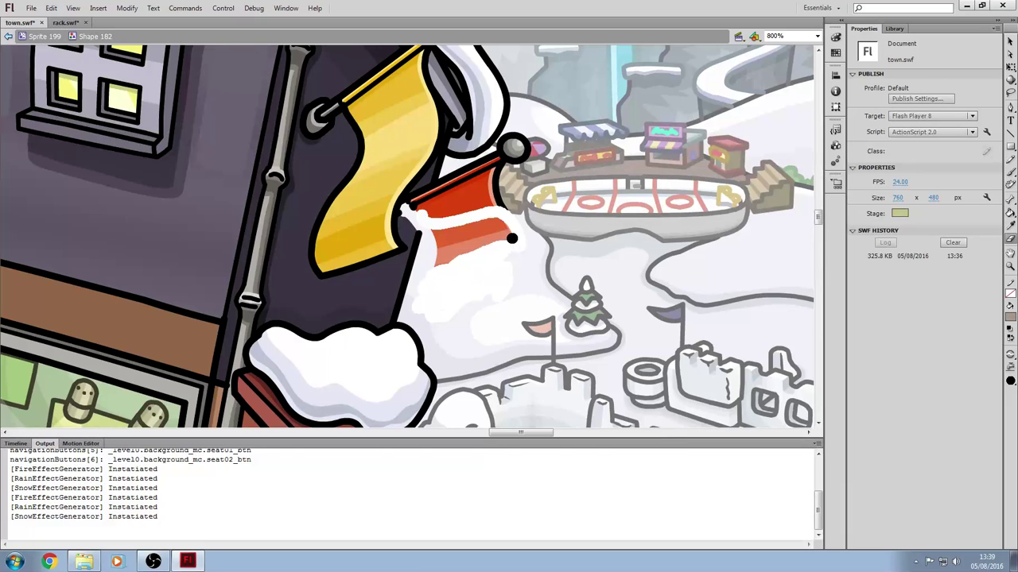
mouse_move(512, 237)
mouse_down()
mouse_move(497, 218)
mouse_move(433, 231)
mouse_move(436, 271)
mouse_move(454, 232)
mouse_move(435, 233)
mouse_move(472, 257)
mouse_move(460, 247)
mouse_move(476, 255)
mouse_move(471, 248)
mouse_move(491, 226)
mouse_up()
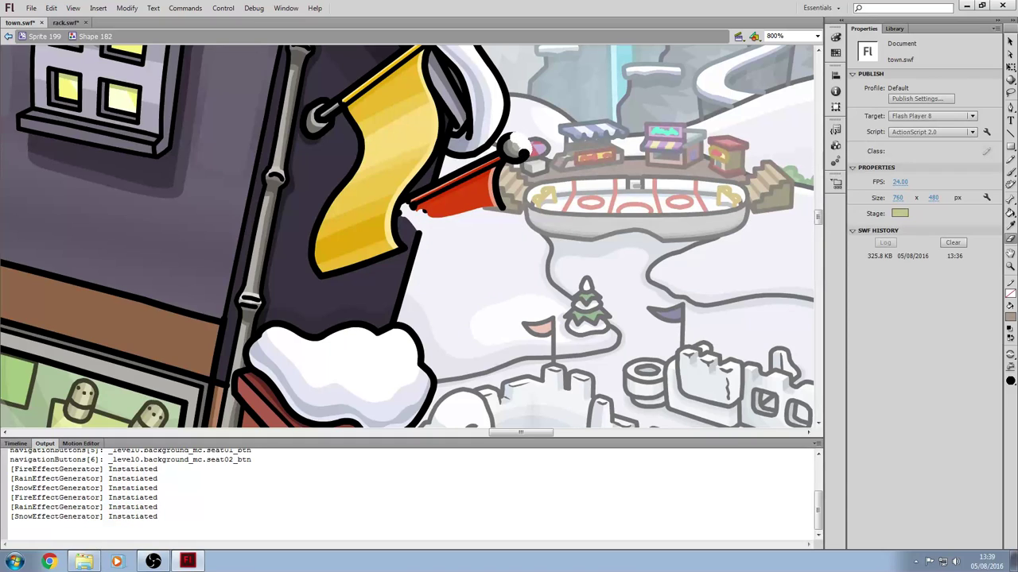
mouse_move(512, 146)
mouse_down()
mouse_move(519, 155)
mouse_move(503, 159)
mouse_move(501, 143)
mouse_move(497, 227)
mouse_move(488, 175)
mouse_move(502, 155)
mouse_move(457, 174)
mouse_up()
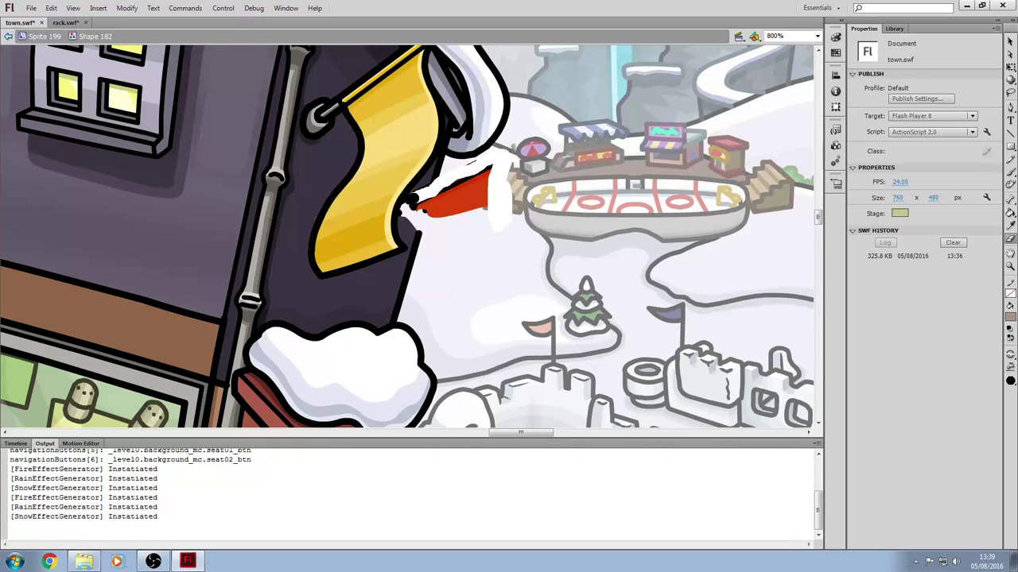
mouse_move(404, 211)
mouse_down()
mouse_move(495, 167)
mouse_move(415, 205)
mouse_move(448, 203)
mouse_move(426, 209)
mouse_move(442, 219)
mouse_move(491, 180)
mouse_move(466, 205)
mouse_up()
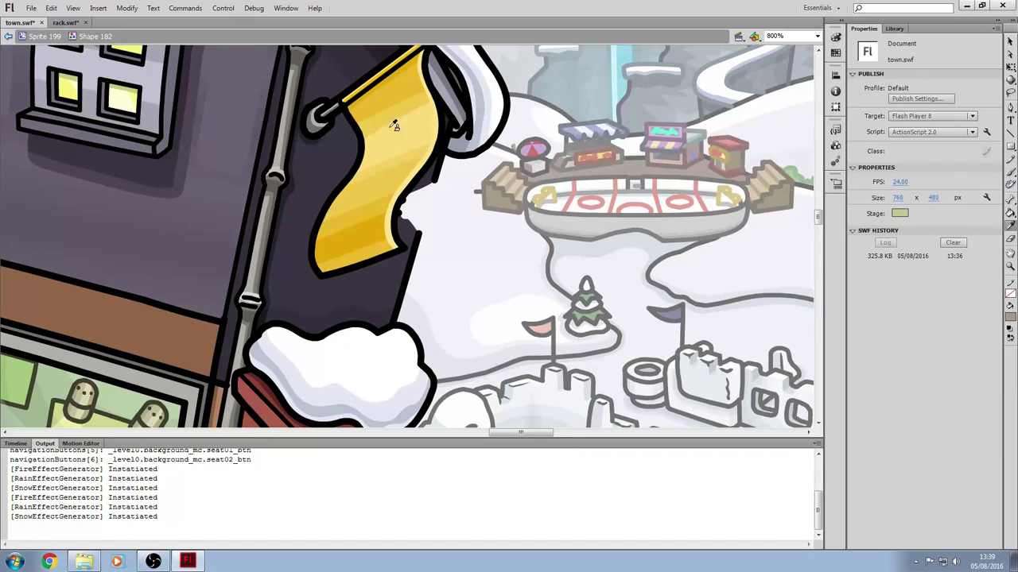
Draw a black line along the building's edge with Normal line scaling, undoing a first attempt
key(s)
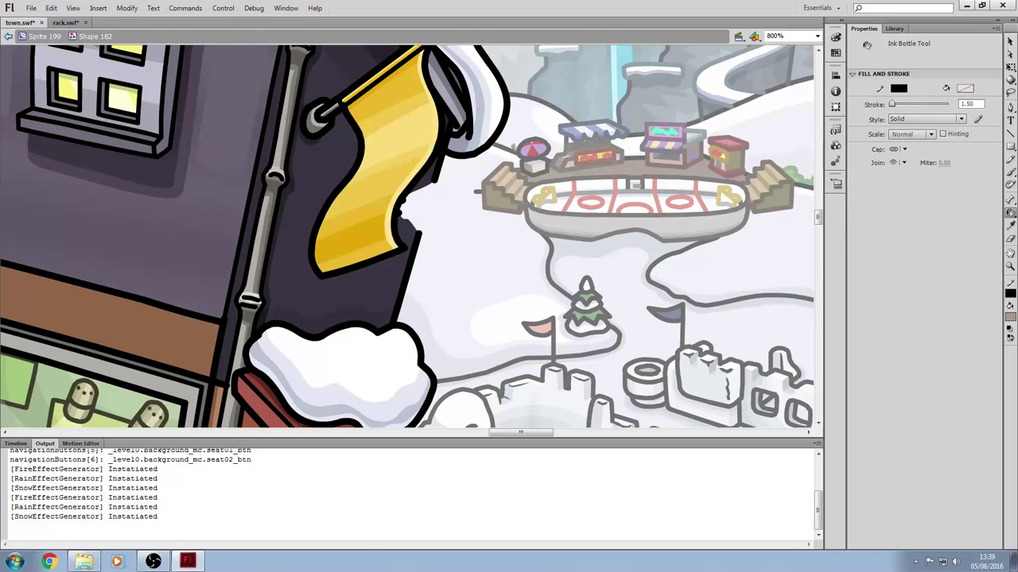
click(1010, 135)
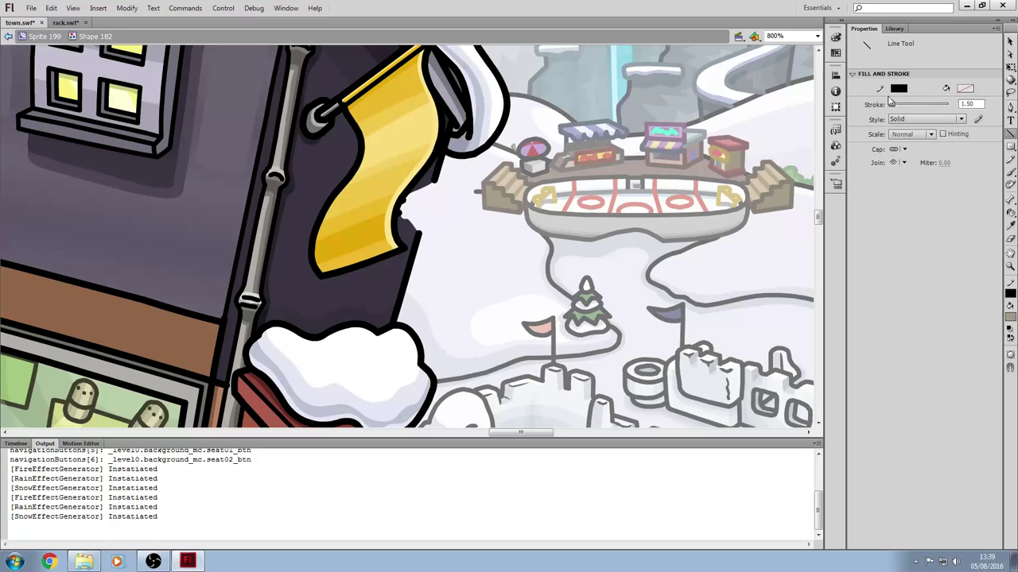
click(904, 135)
click(904, 152)
drag(472, 235, 477, 193)
key(ctrl+z)
drag(418, 236, 415, 244)
Sample the dark wall colour, fill the gap, and brush over the rest with a larger brush
click(1010, 225)
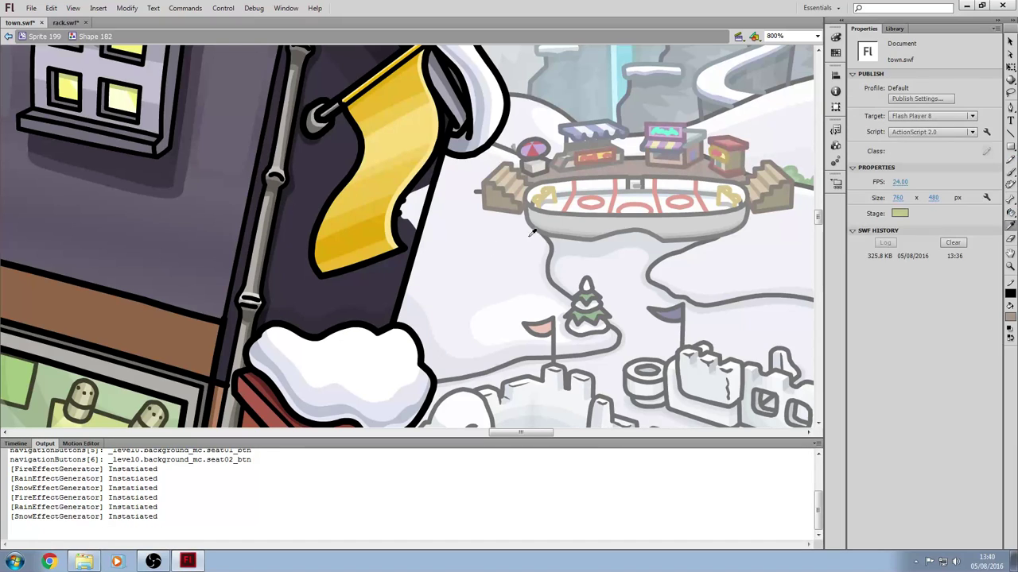
click(411, 230)
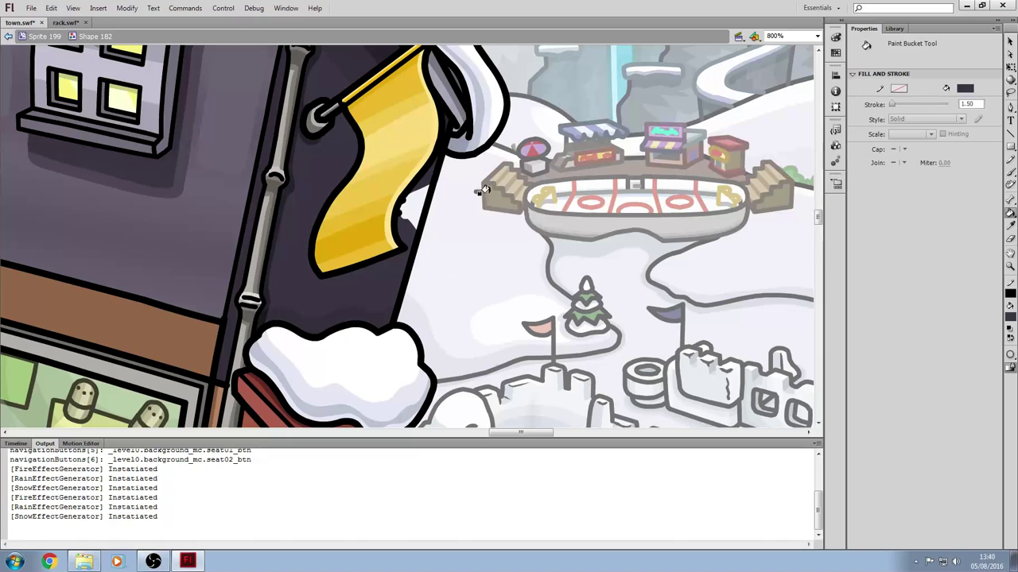
click(392, 203)
click(1009, 171)
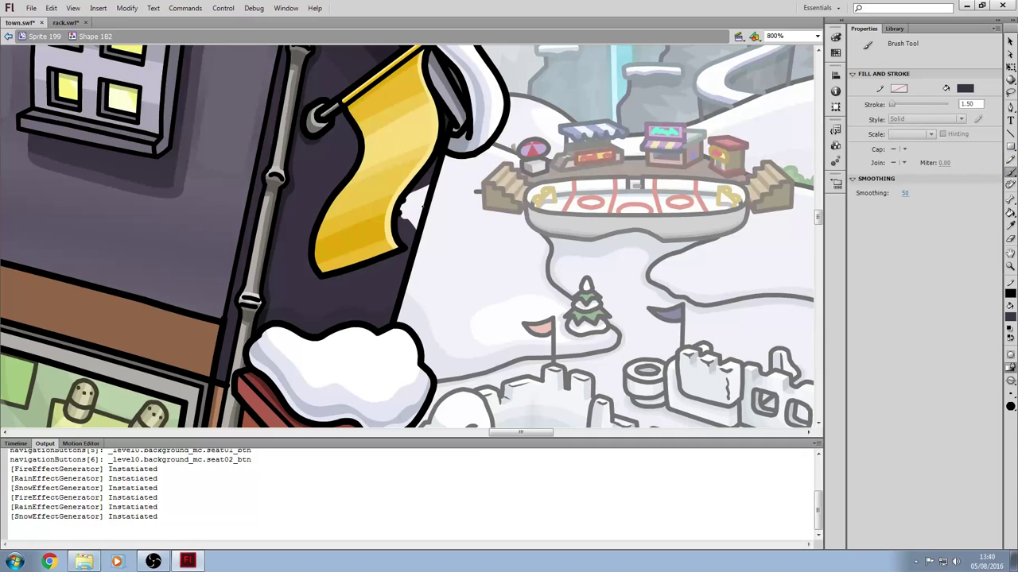
click(1011, 398)
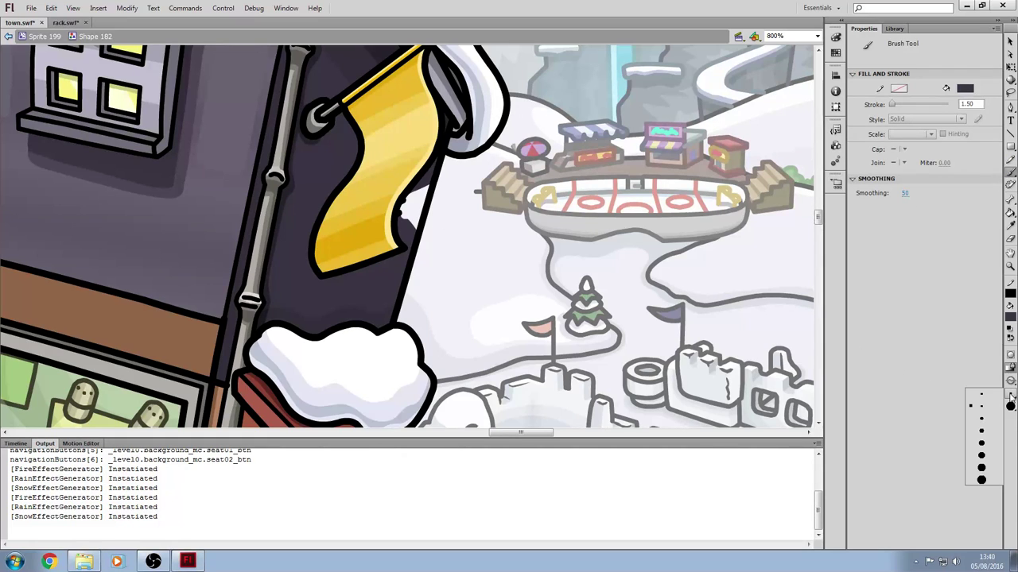
click(986, 481)
mouse_move(421, 235)
mouse_down()
mouse_move(405, 221)
mouse_move(423, 221)
mouse_move(417, 194)
mouse_up()
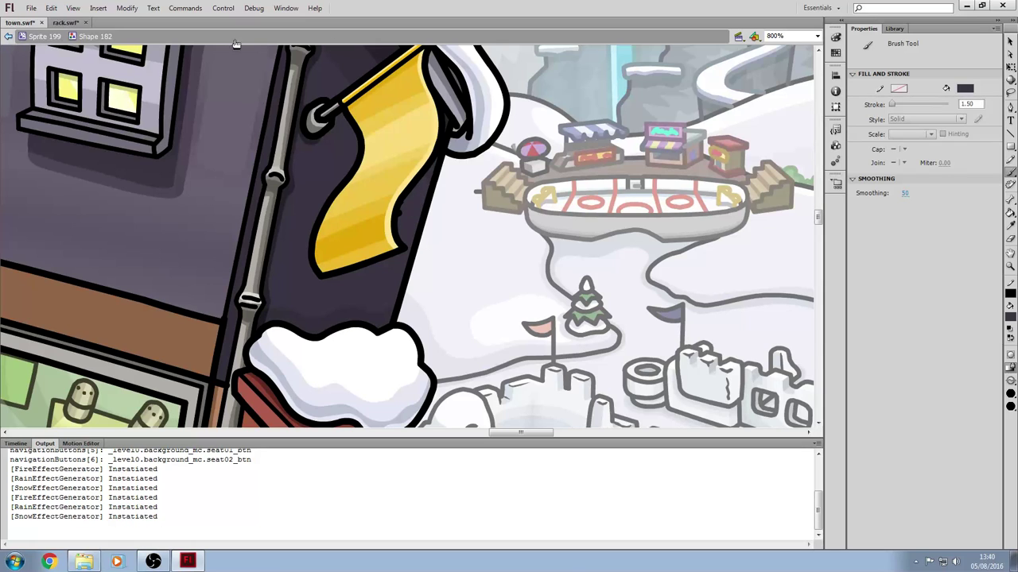
Leave Shape 182 back to Sprite 199 and zoom out to 200%
click(1009, 42)
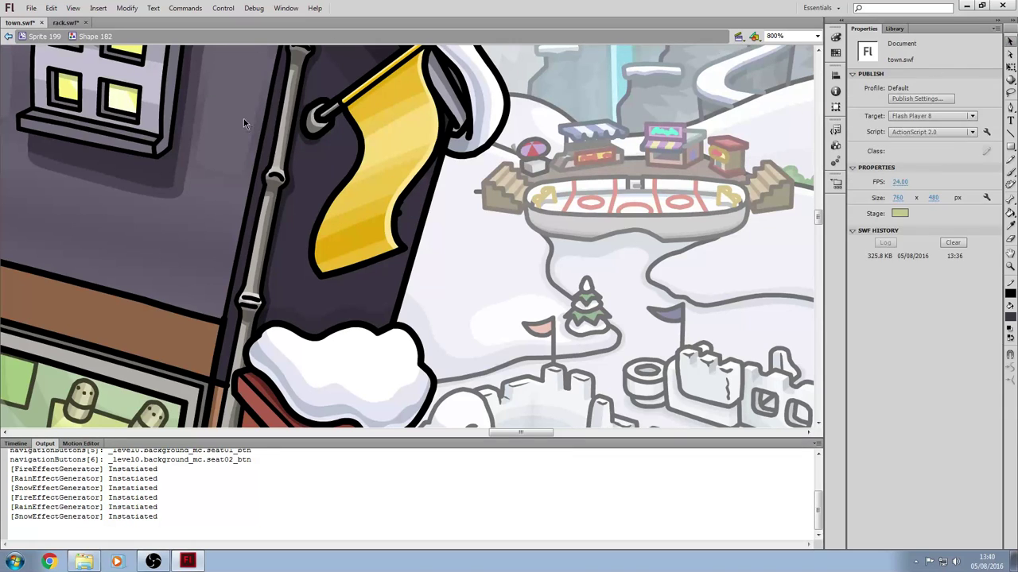
click(44, 37)
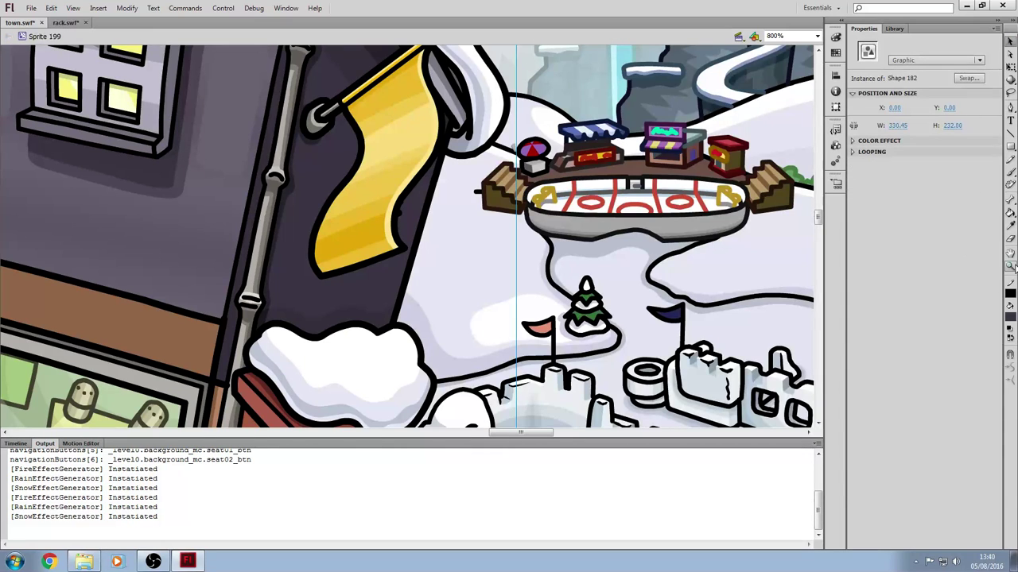
click(1011, 266)
click(1010, 369)
click(720, 254)
click(679, 251)
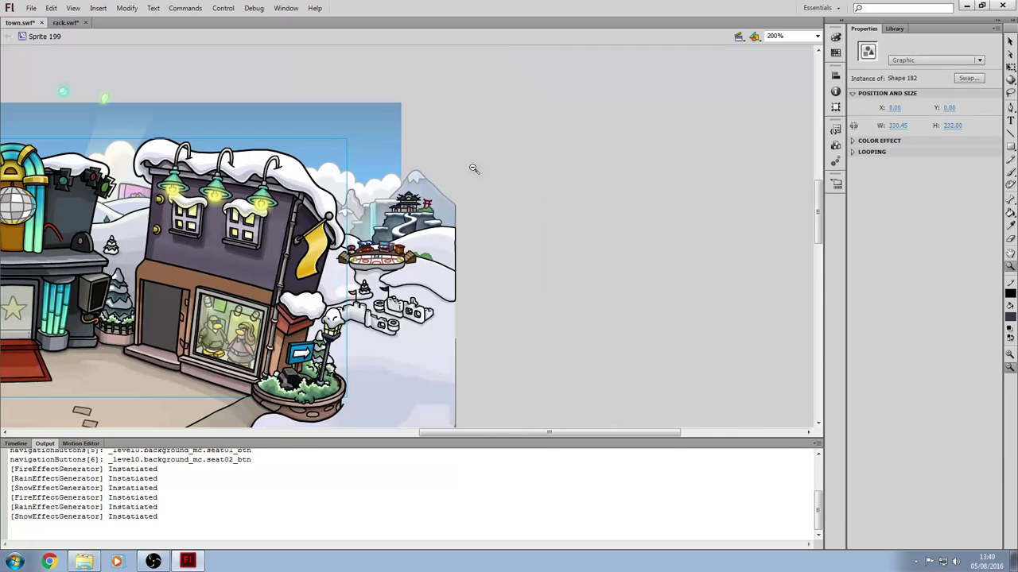
drag(538, 430, 478, 430)
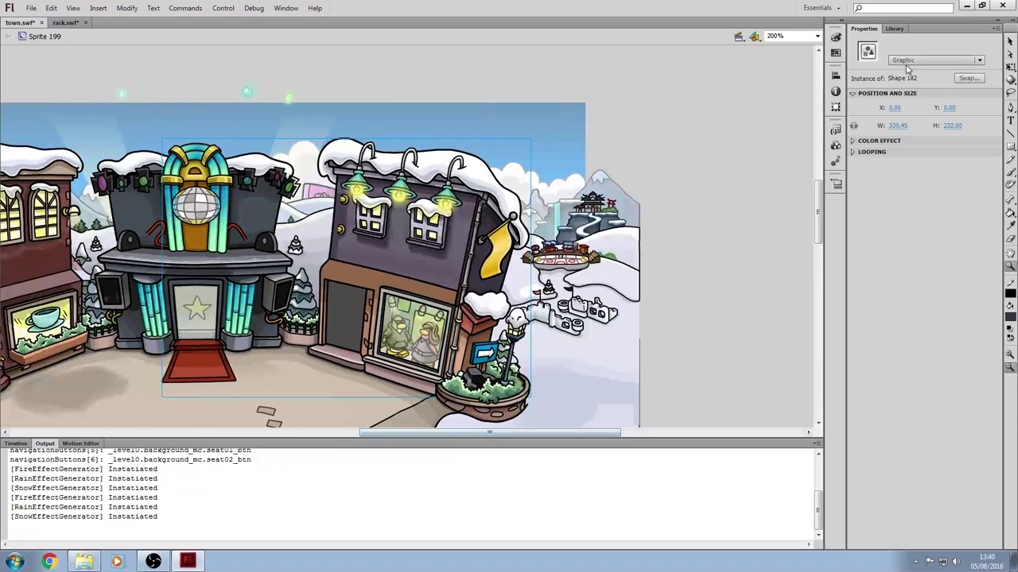
Exit Sprite 199 to the main scene, deselect, and zoom out to 100%
click(1010, 41)
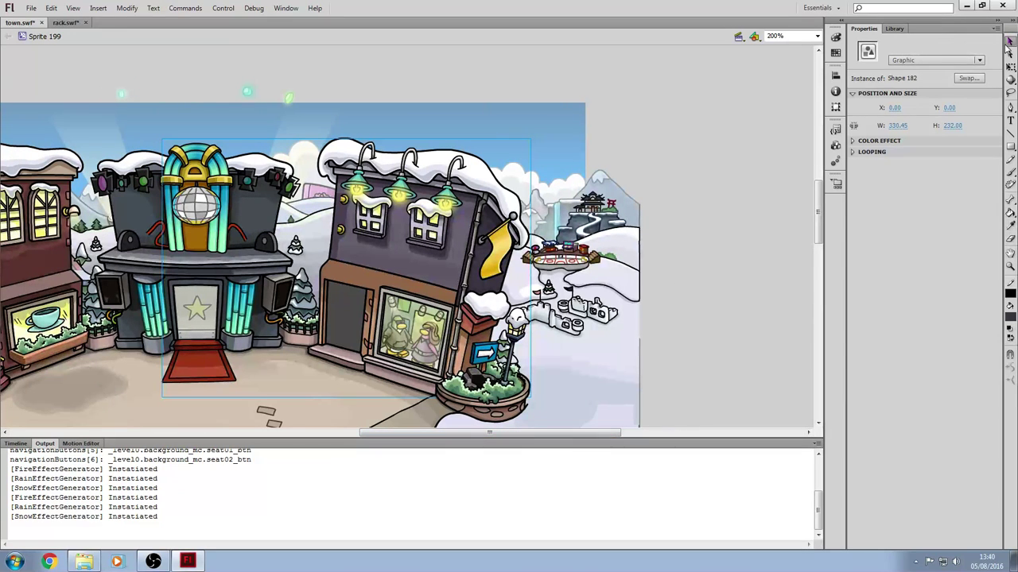
double_click(664, 61)
click(689, 72)
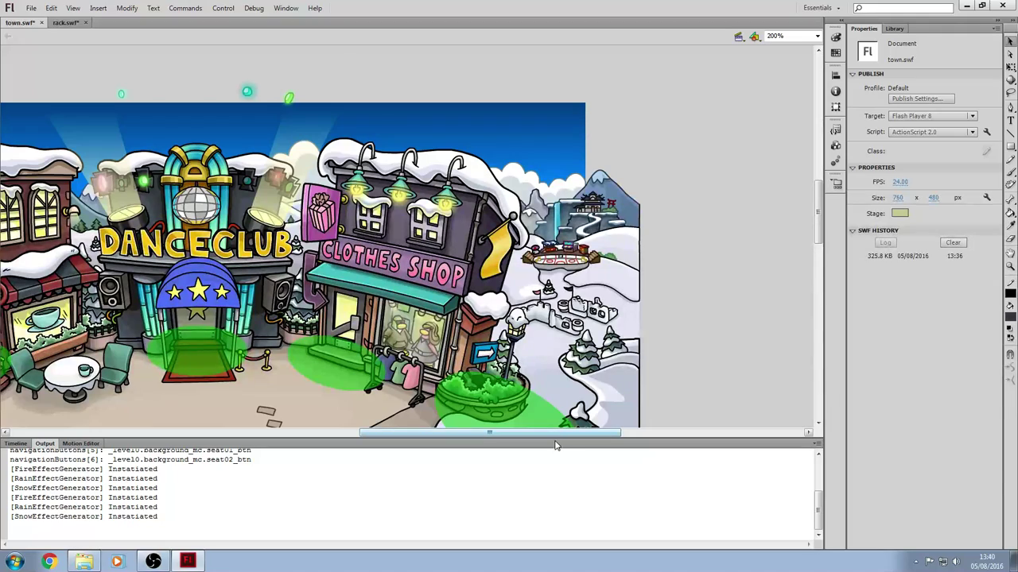
drag(489, 432, 420, 432)
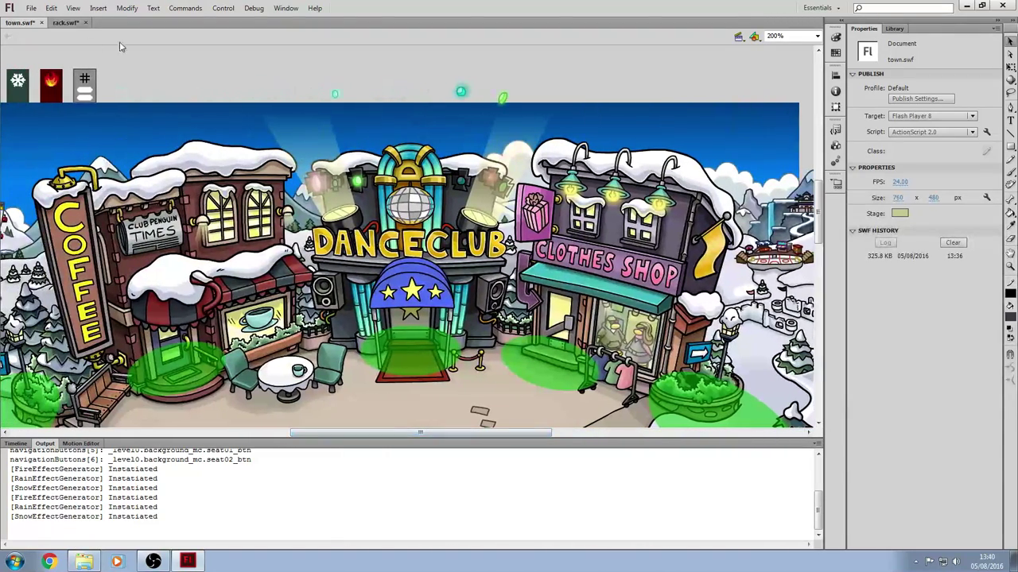
click(1010, 266)
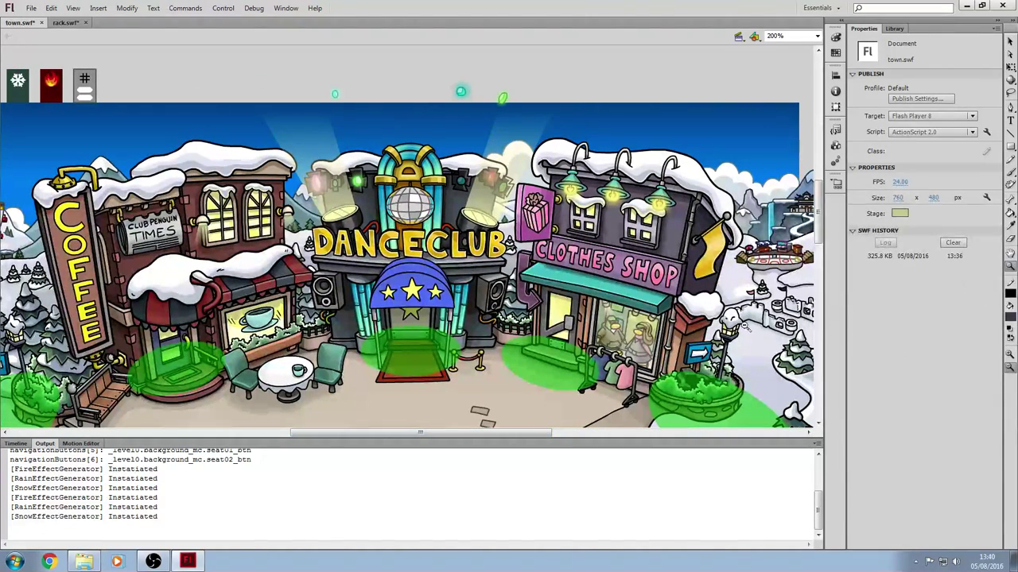
alt+click(607, 288)
Save the Town document, confirming the Flash CS6 file format
click(1009, 41)
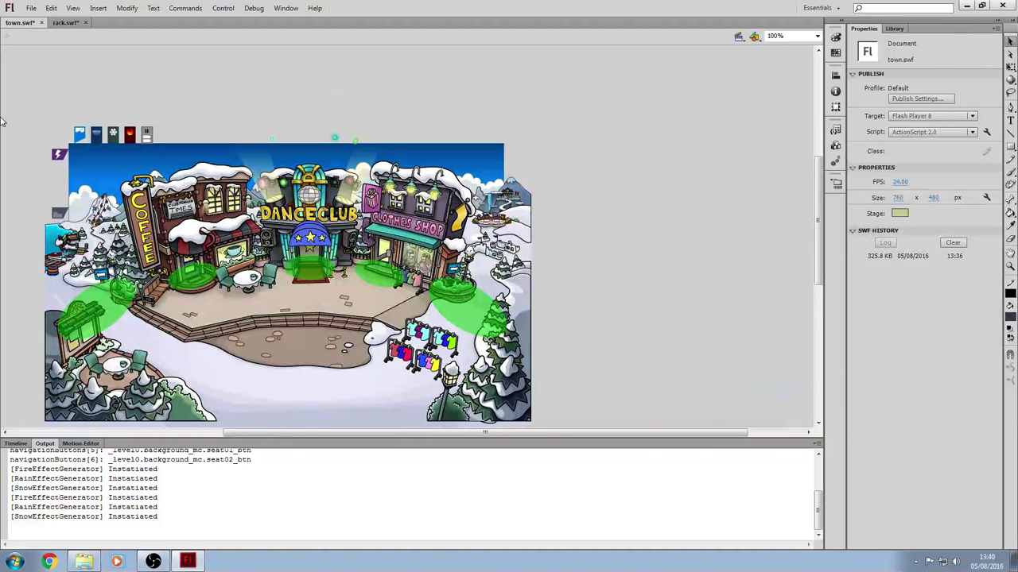
click(31, 8)
click(45, 98)
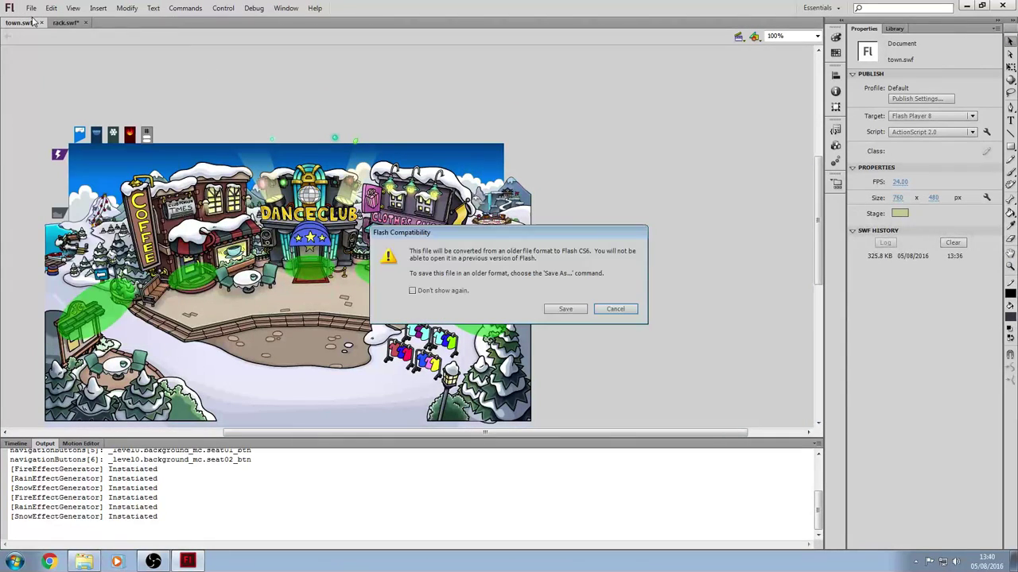
click(565, 310)
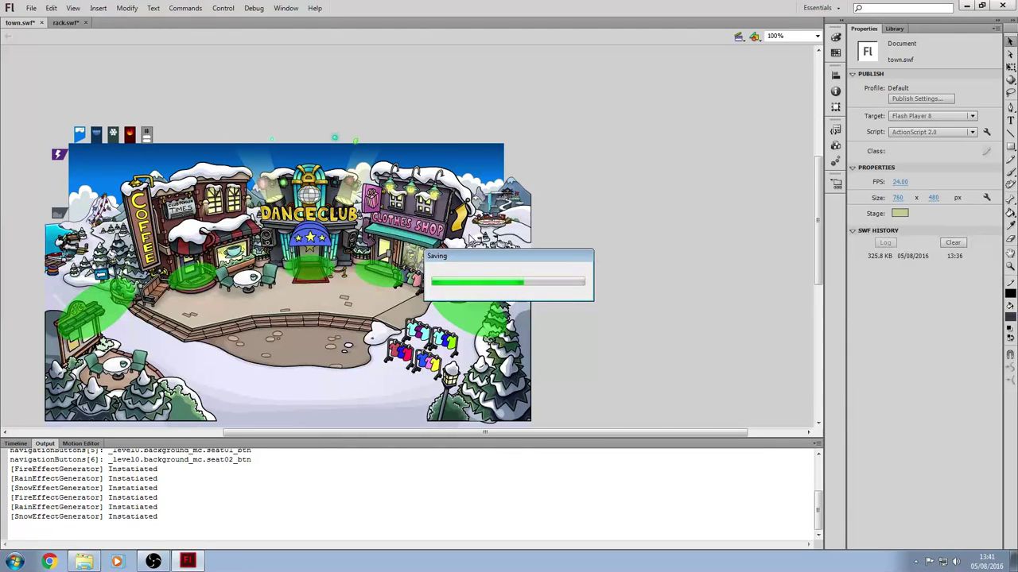
Preview the room with Control > Test Movie, then close the preview
click(223, 8)
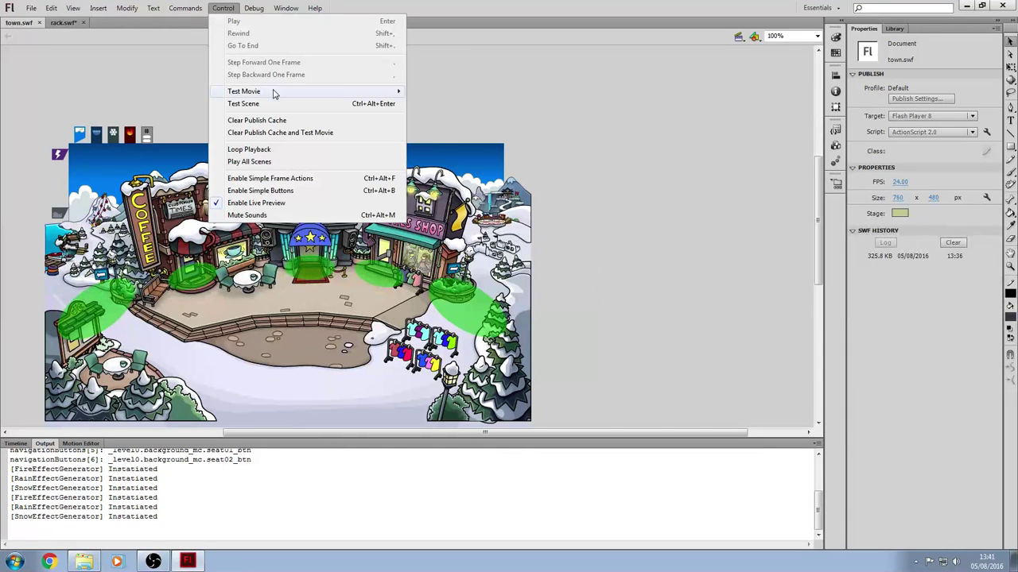
mouse_move(396, 93)
click(436, 94)
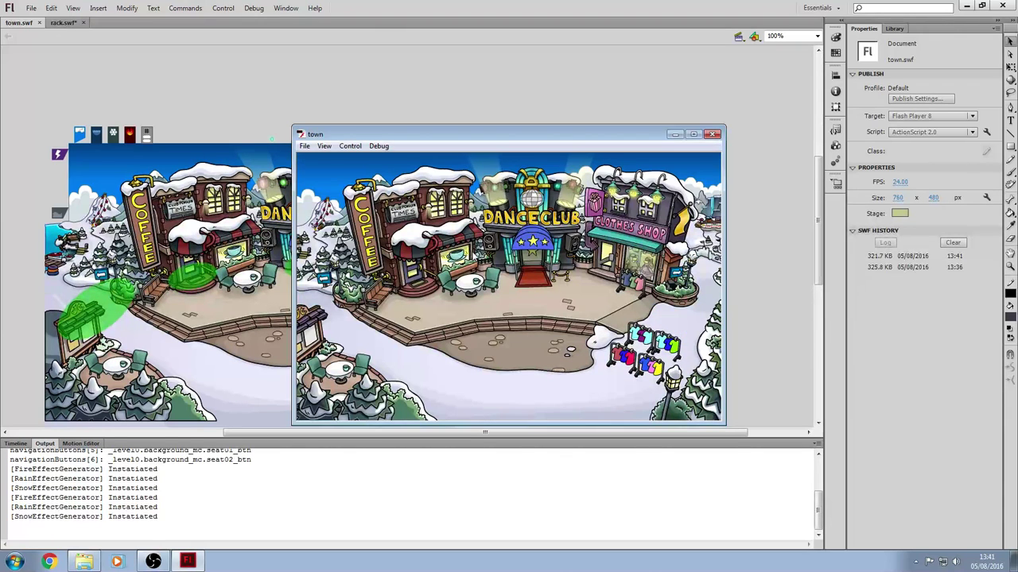
click(712, 135)
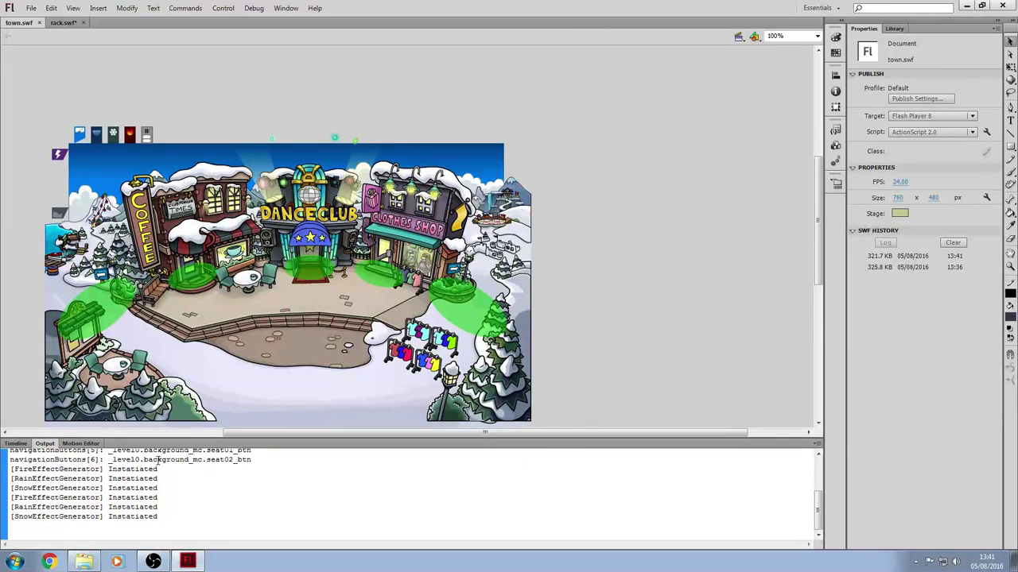
Start exporting the Town room as an SWF movie via File > Export > Export Movie
scroll(208, 457, up, 3)
scroll(208, 457, down, 3)
click(30, 8)
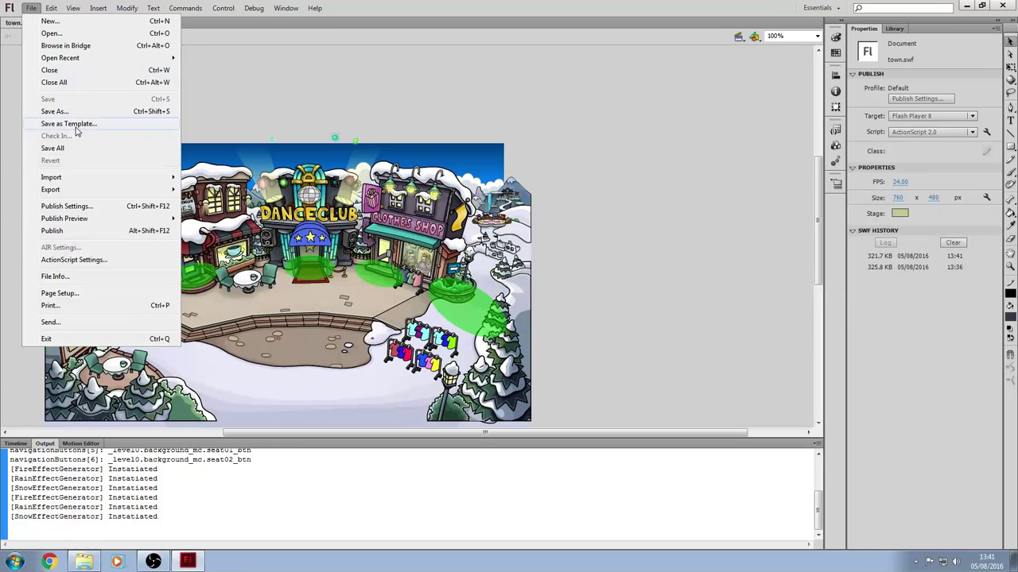
mouse_move(84, 189)
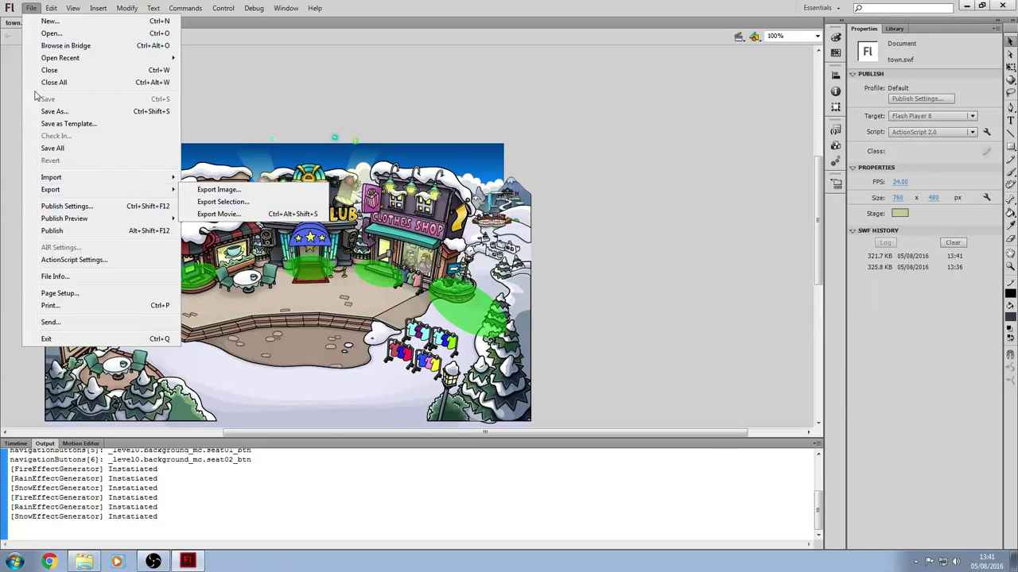
mouse_move(164, 194)
click(239, 218)
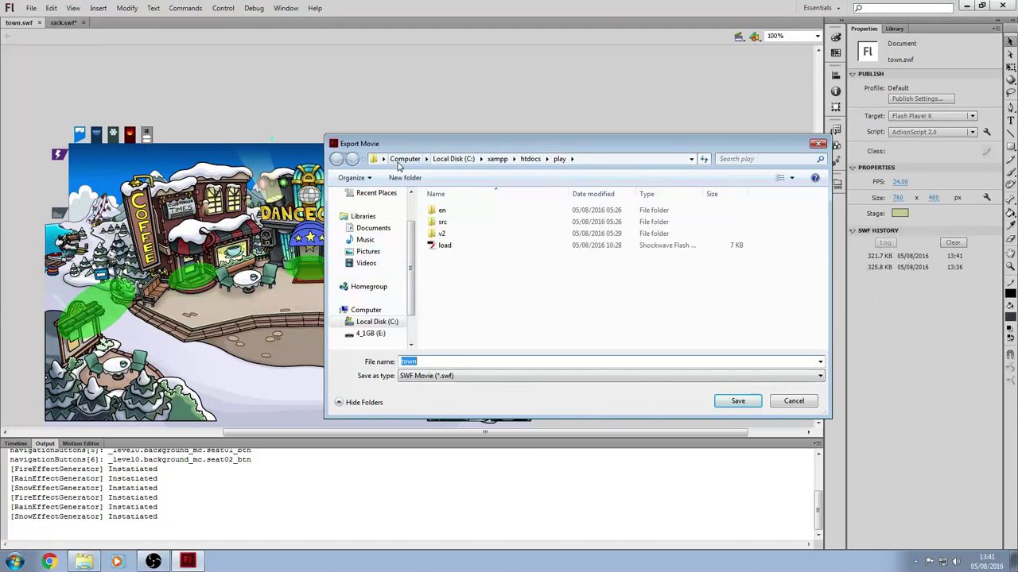
Save town.swf into C:\xampp\htdocs\play\v2\content\global\rooms, replacing the existing file
click(365, 310)
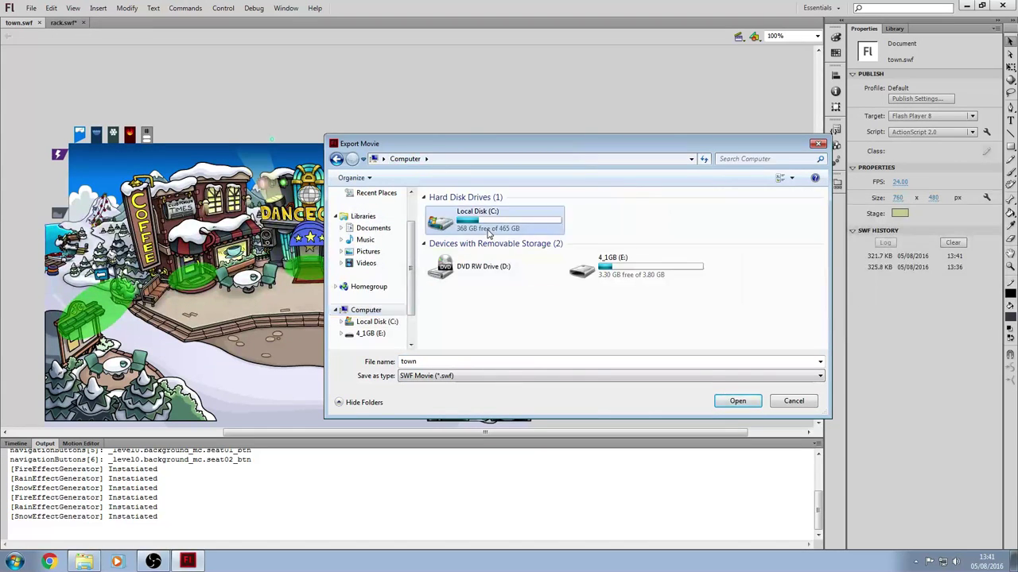
double_click(489, 229)
double_click(478, 280)
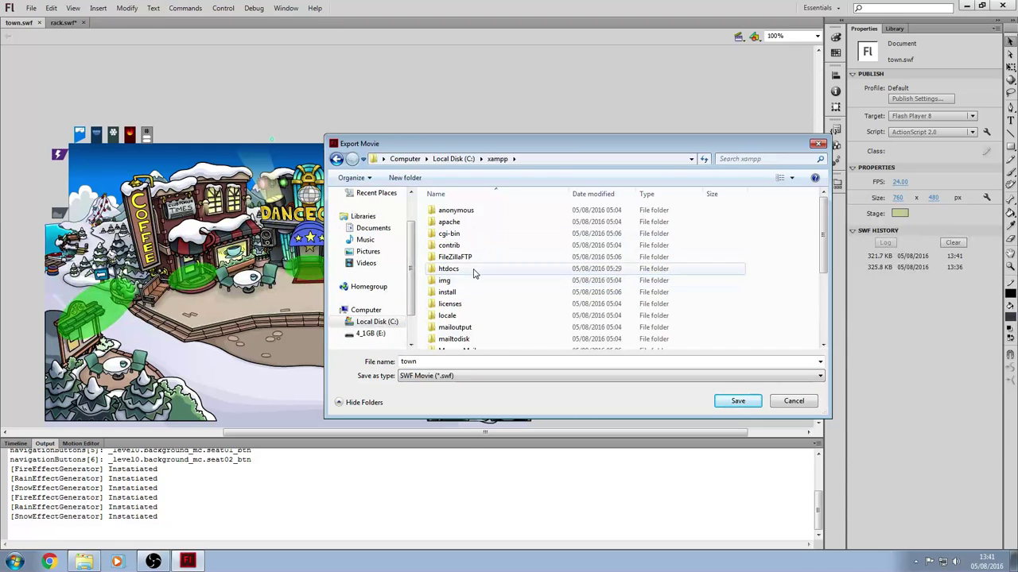
double_click(473, 270)
double_click(628, 227)
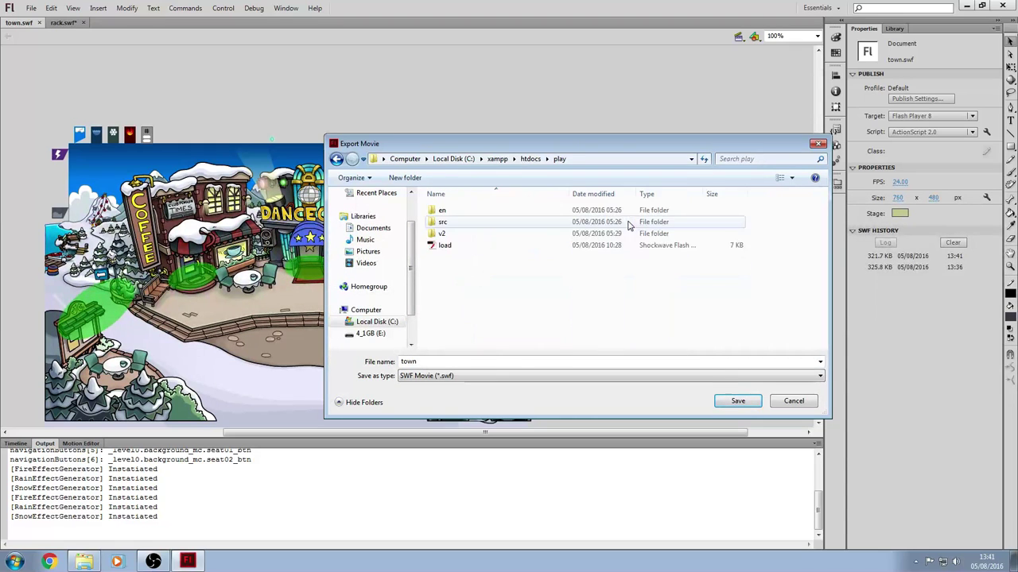
double_click(465, 233)
double_click(466, 223)
double_click(469, 213)
scroll(517, 310, down, 2)
double_click(477, 310)
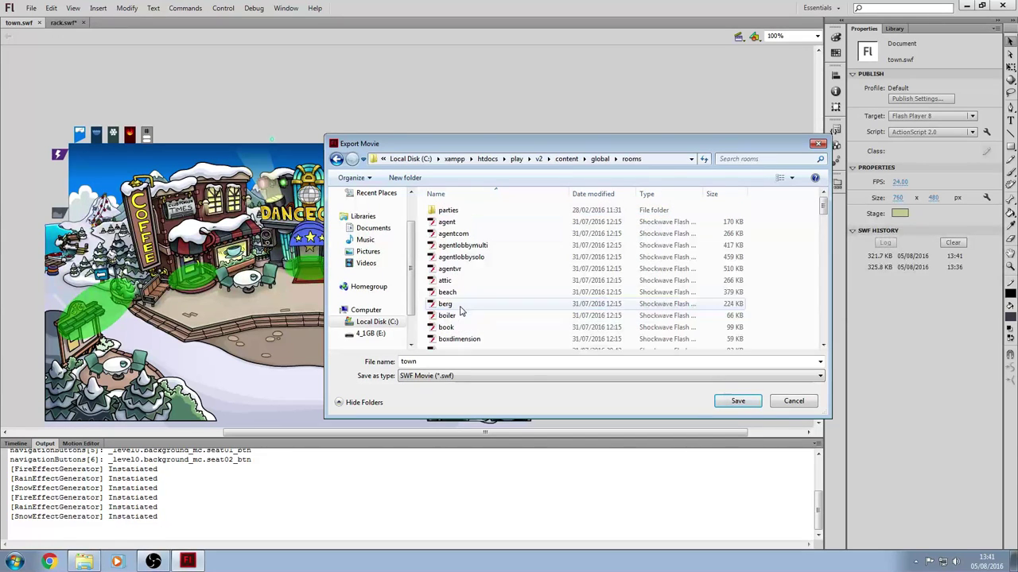
click(738, 400)
click(542, 285)
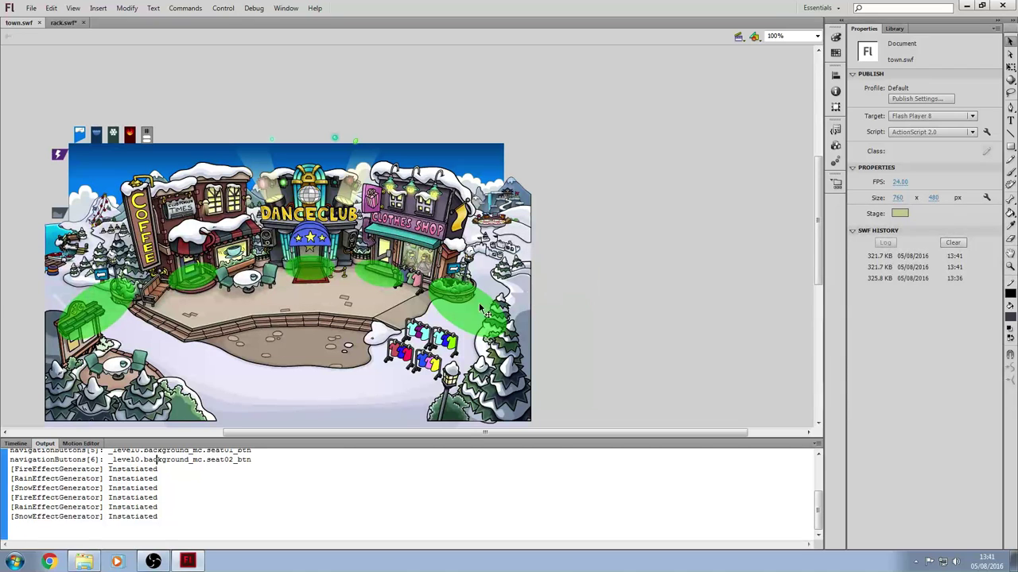
Paste block_mc into town.swf and move it left to X 0.50
click(68, 22)
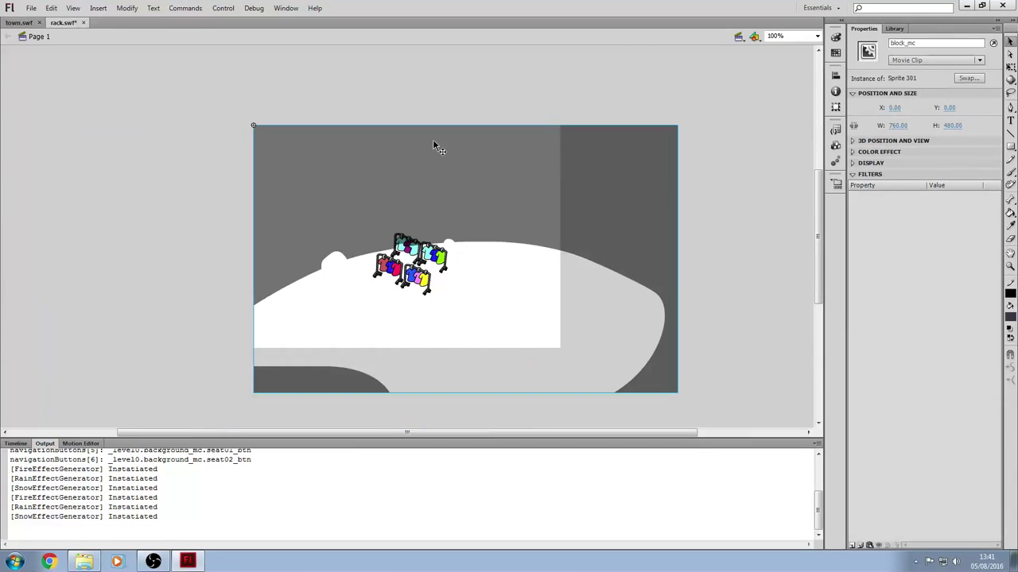
click(17, 22)
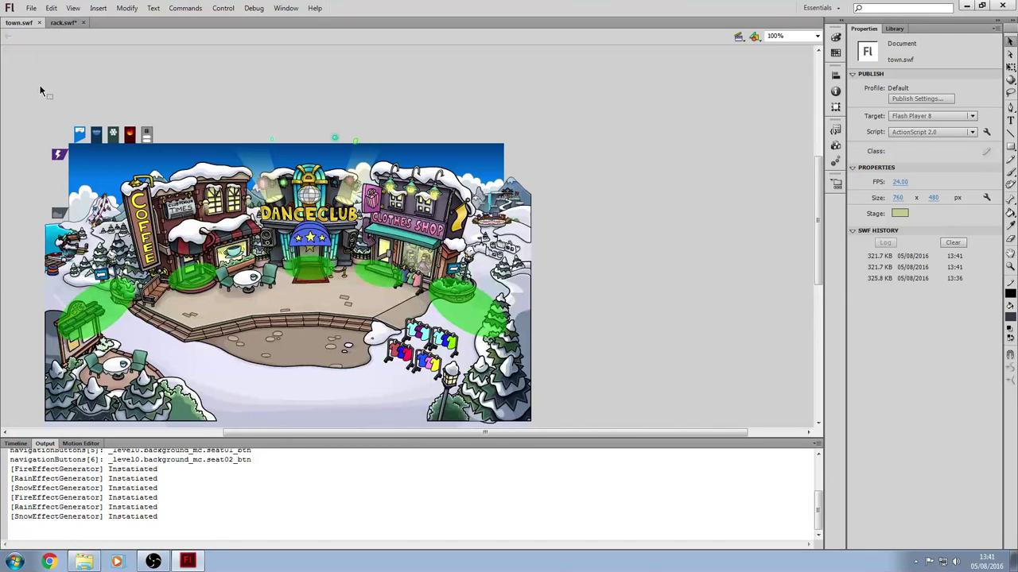
key(ctrl+v)
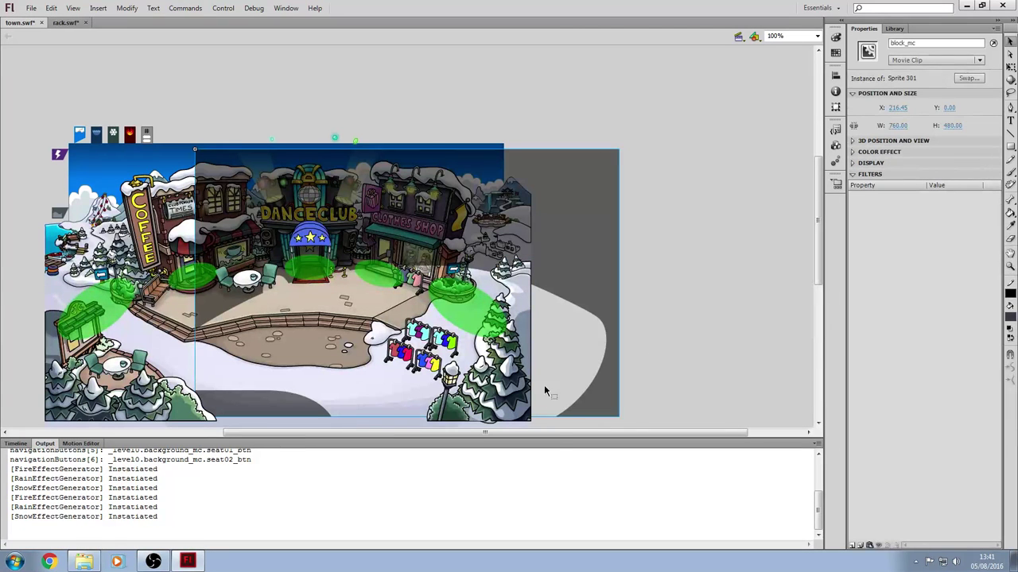
scroll(547, 401, left, 5)
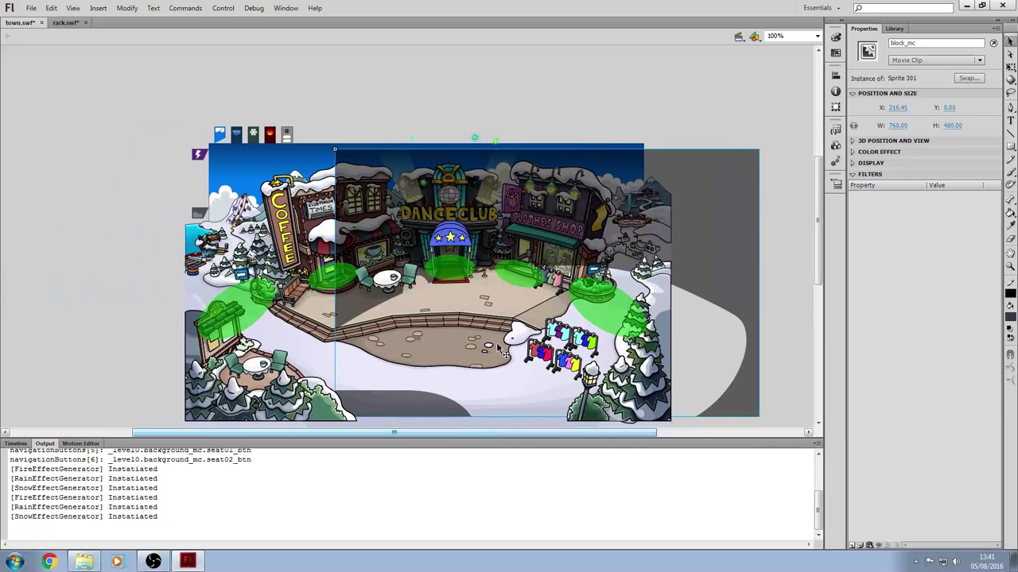
drag(715, 229, 588, 229)
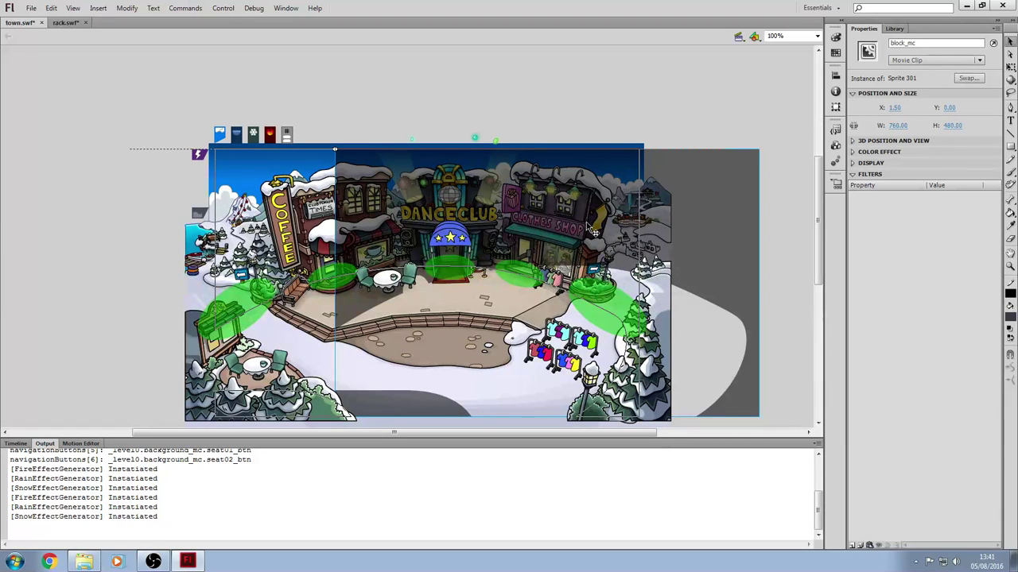
drag(593, 231, 592, 230)
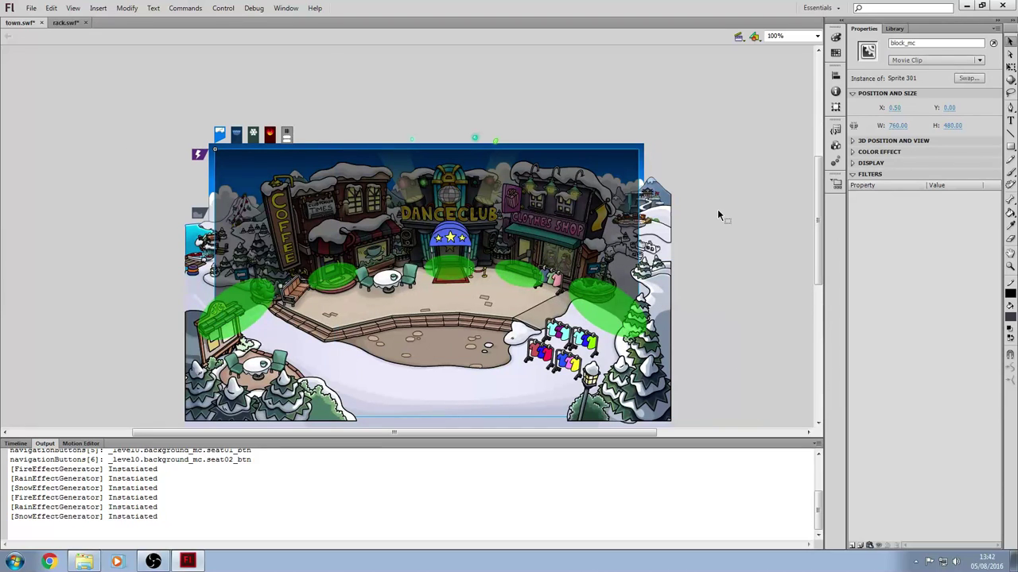
Select the pasted clip, enter Sprite 301 in place, and leave it again
click(717, 209)
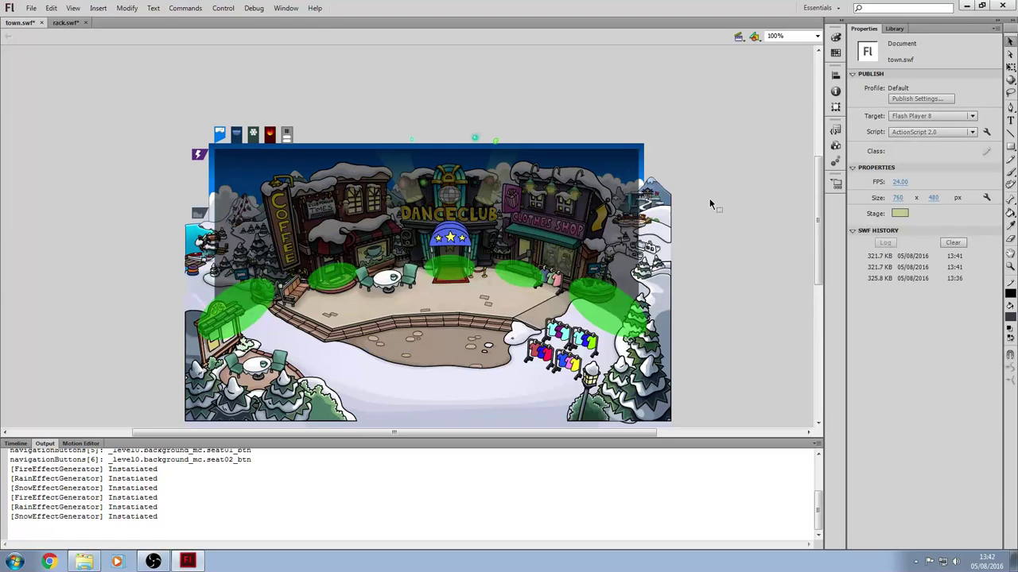
scroll(709, 198, down, 2)
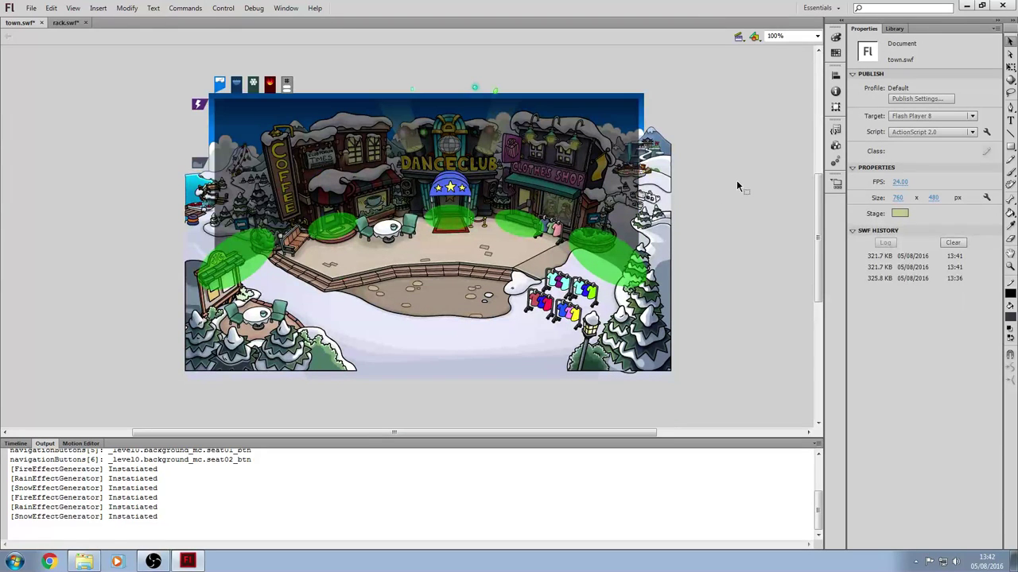
click(540, 162)
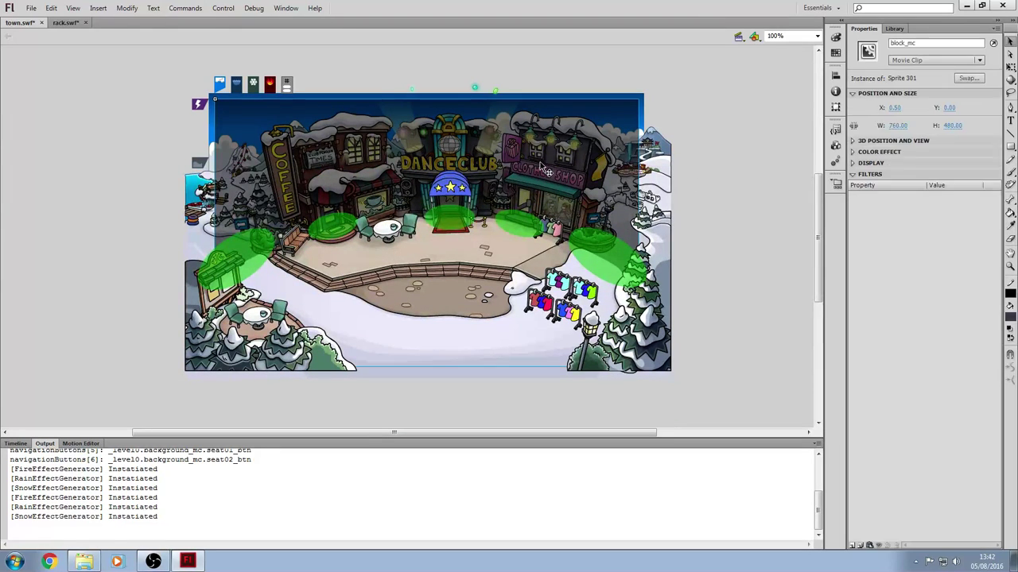
double_click(540, 162)
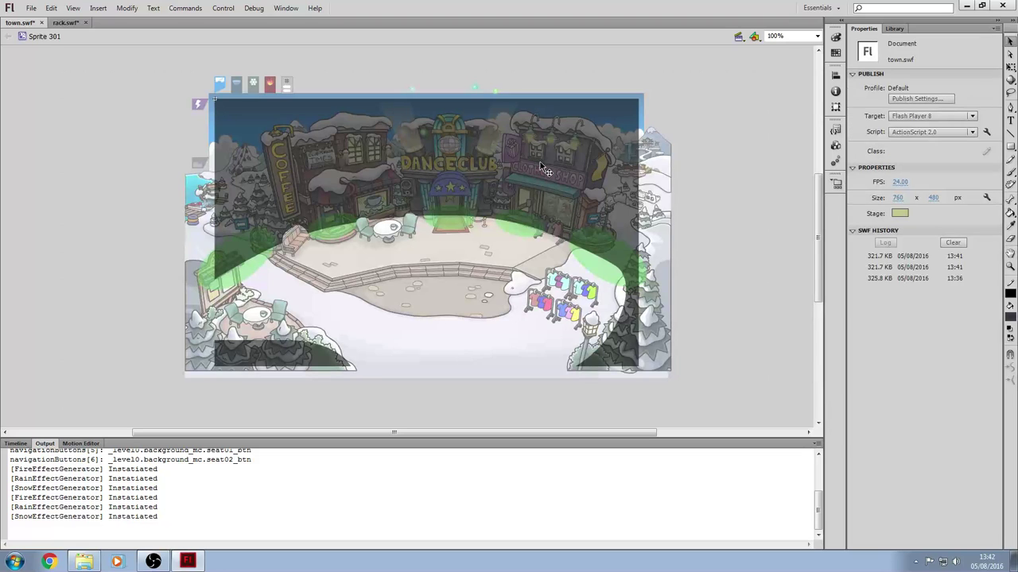
double_click(704, 158)
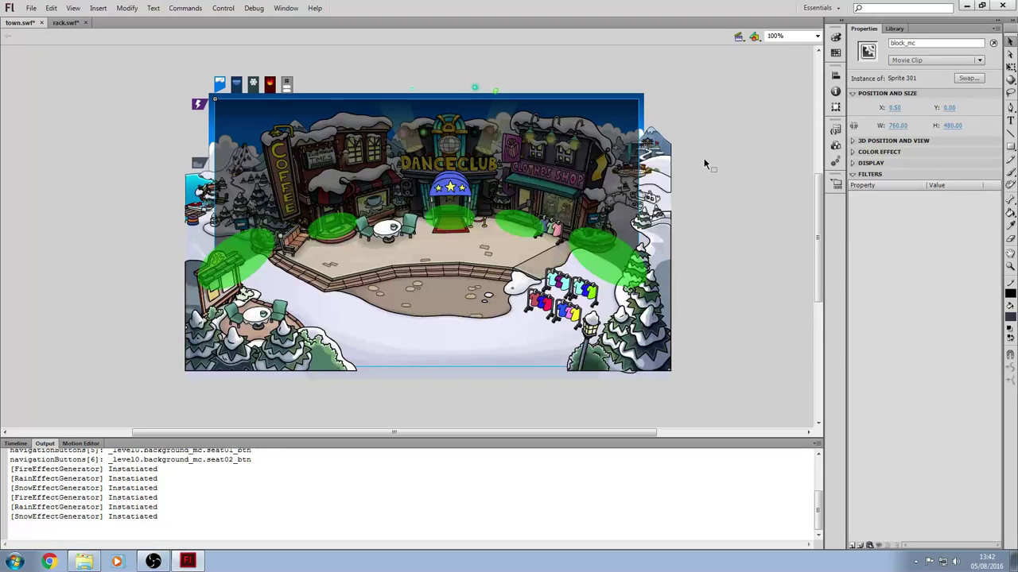
Save the Town document, cancelling an accidental image export
click(31, 8)
click(36, 98)
click(35, 11)
mouse_move(79, 191)
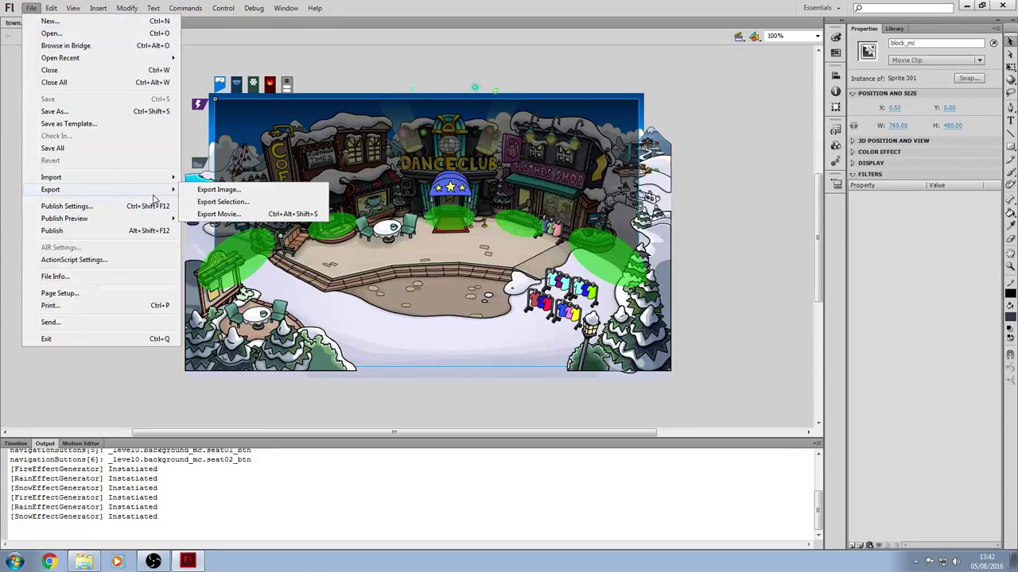
click(215, 203)
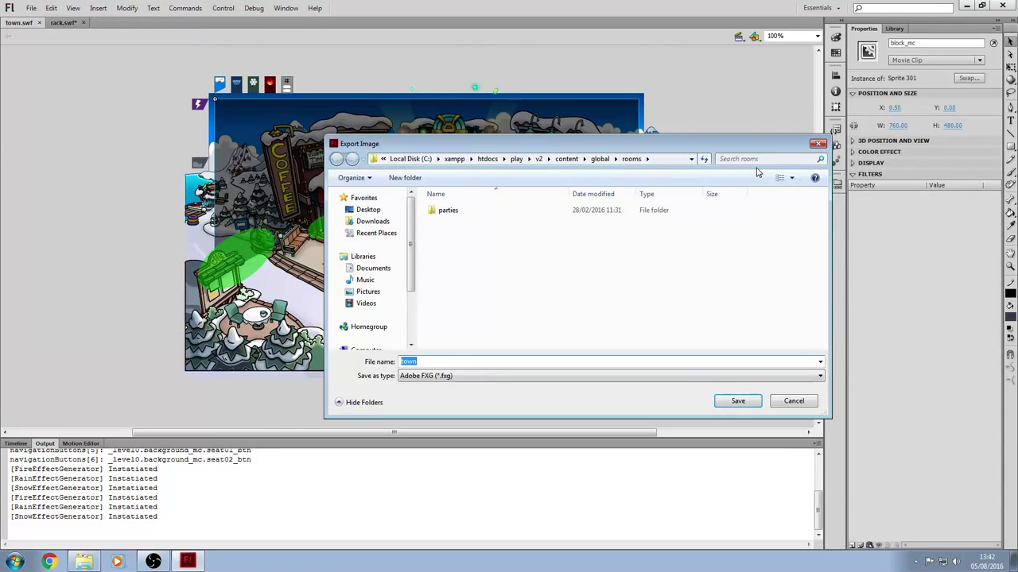
click(819, 145)
Export the movie as town.swf into the rooms folder, replacing the old file
click(31, 8)
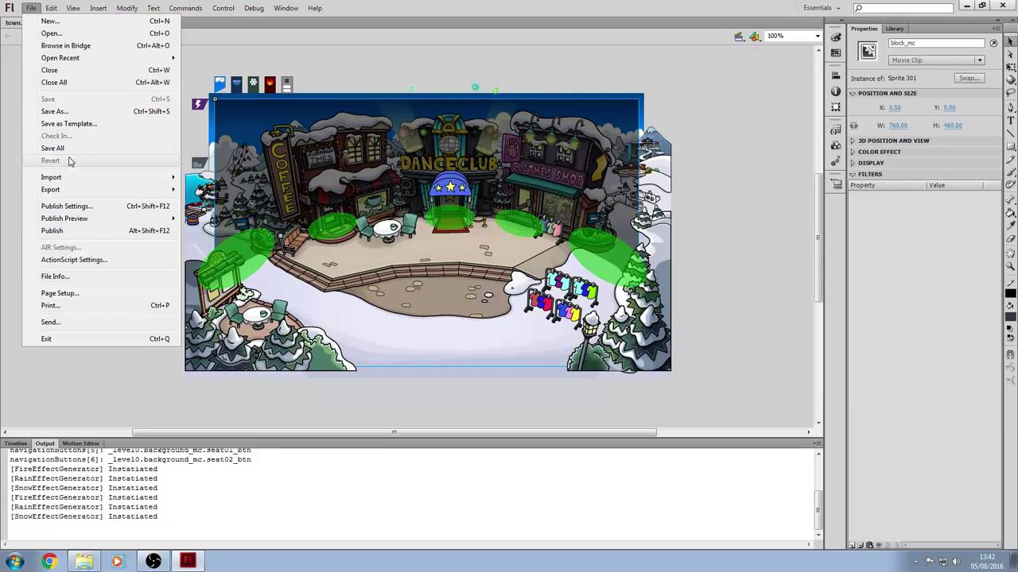
mouse_move(89, 193)
click(199, 215)
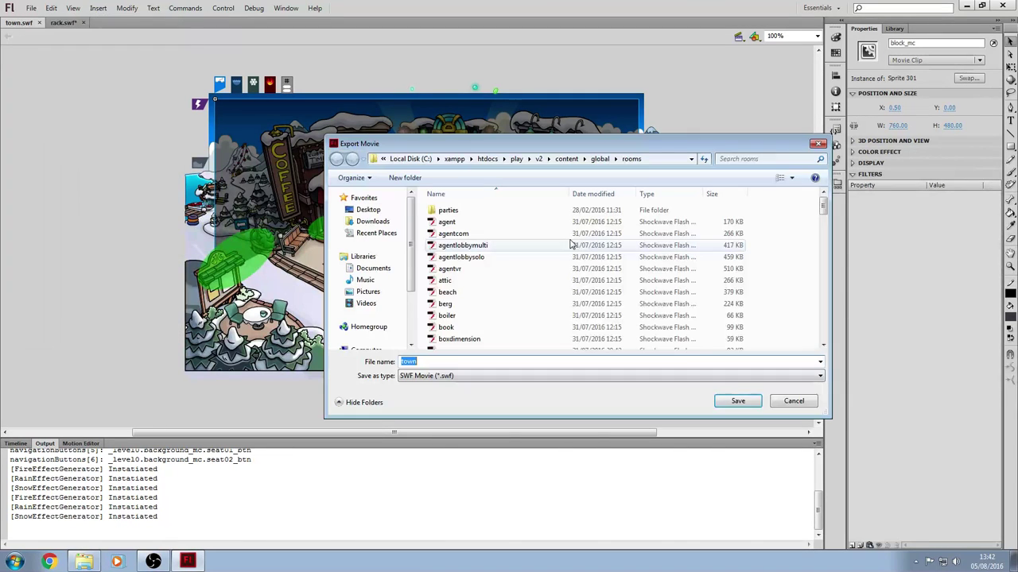
click(735, 401)
click(542, 284)
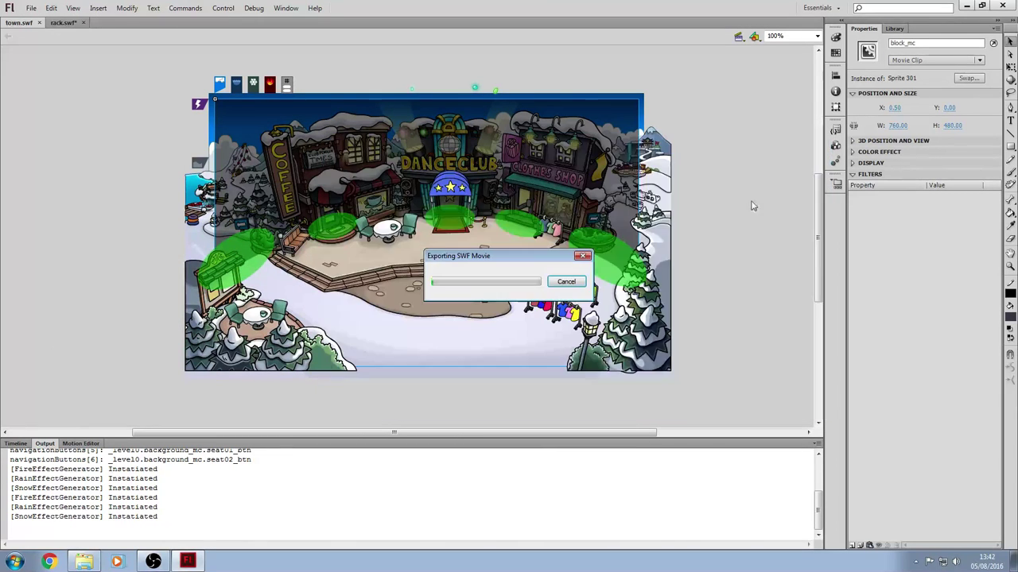
Test-play the exported Town room, then quit Flash without saving rack.swf
click(223, 8)
mouse_move(268, 94)
click(452, 91)
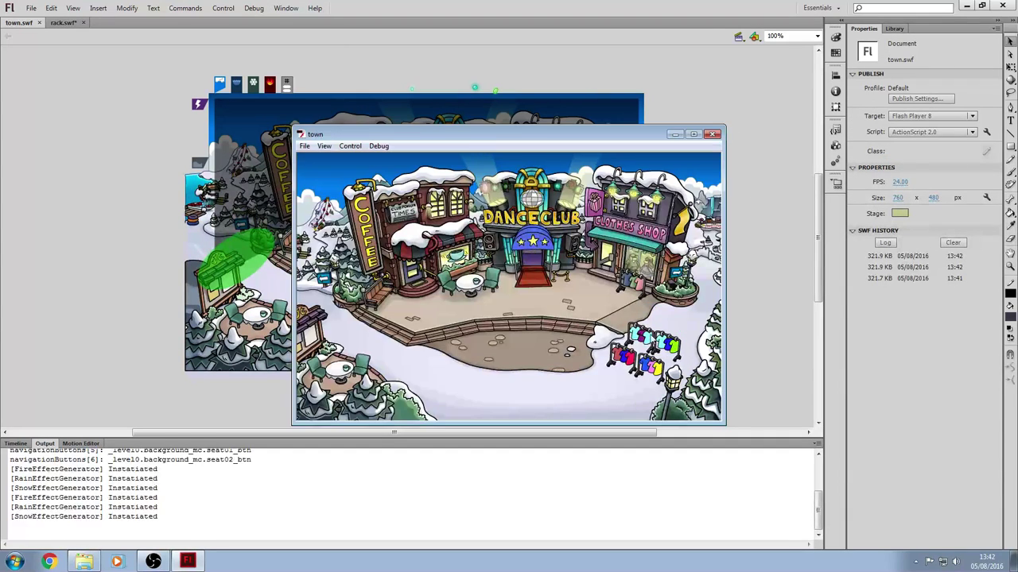
key(ctrl+w)
click(1002, 7)
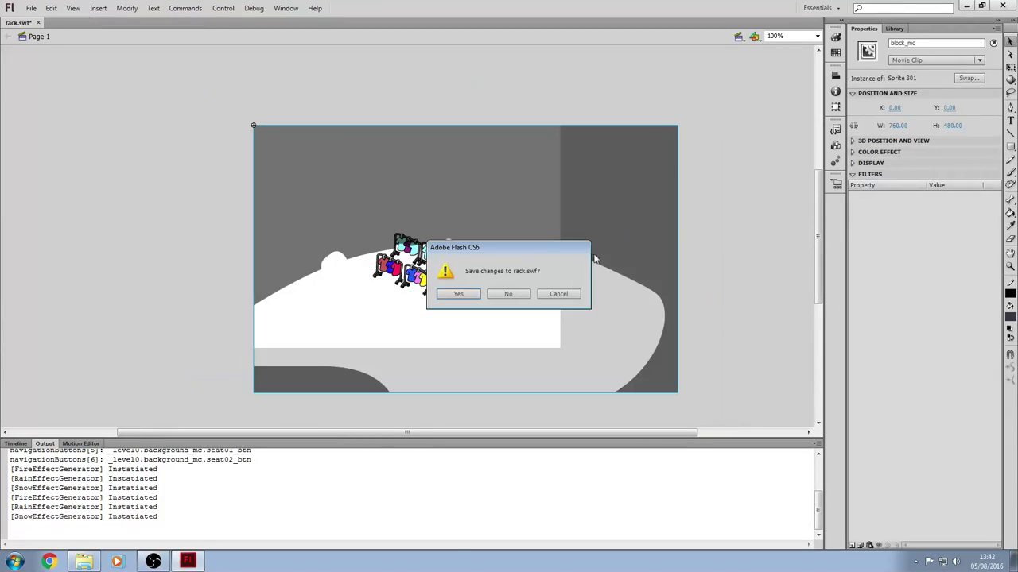
click(513, 294)
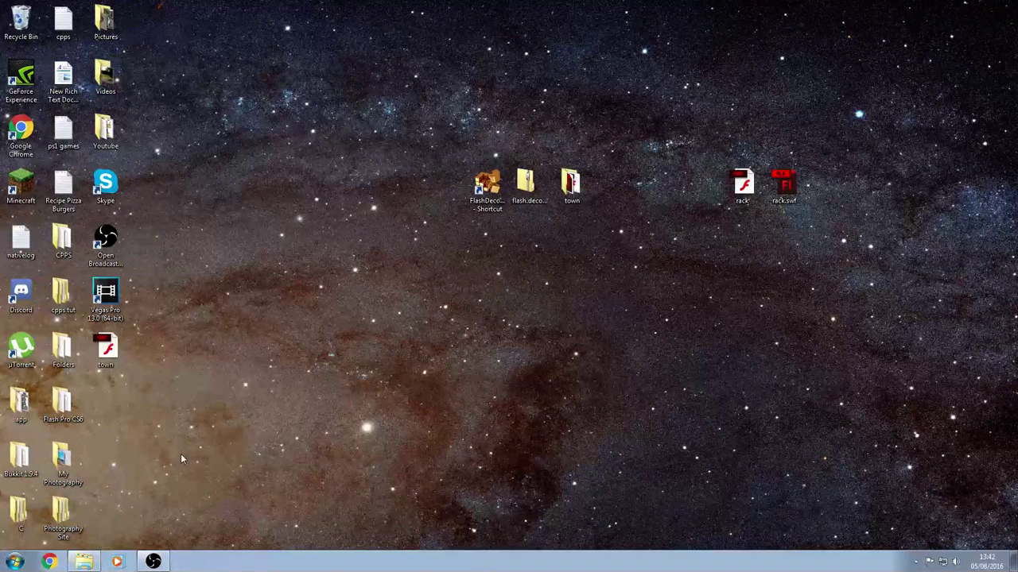
Launch XAMPP Control Panel and start Apache and MySQL
click(4, 567)
text(xampp)
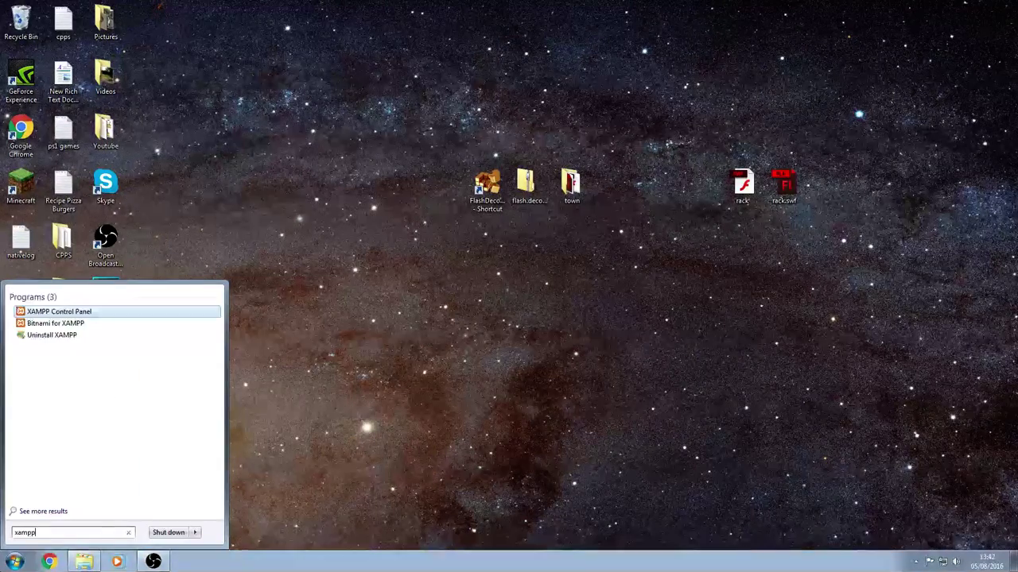
key(Return)
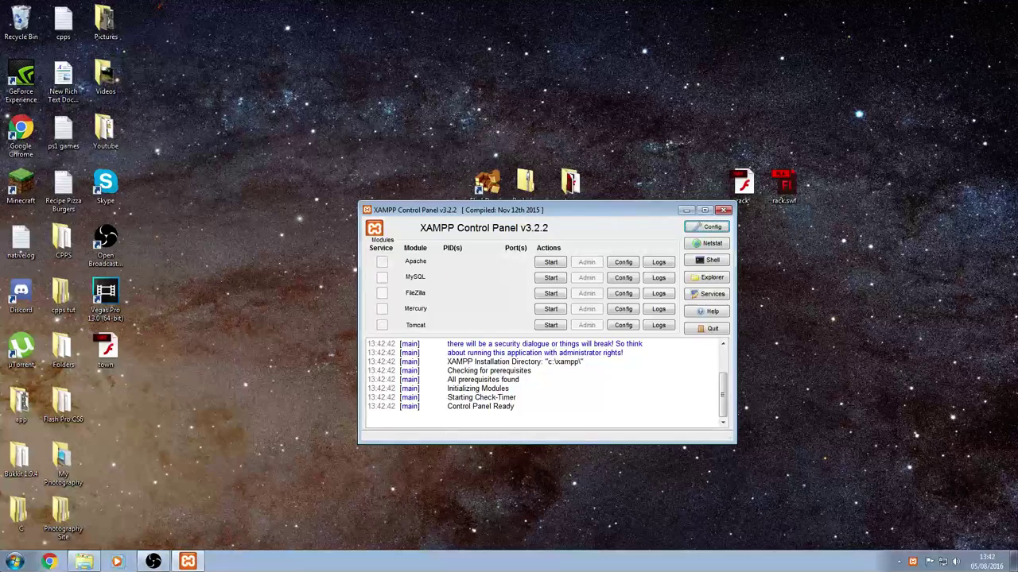
click(550, 263)
click(550, 278)
Open the XAMPP shell and copy the htdocs\Kitsune folder path from Explorer
click(713, 262)
click(712, 278)
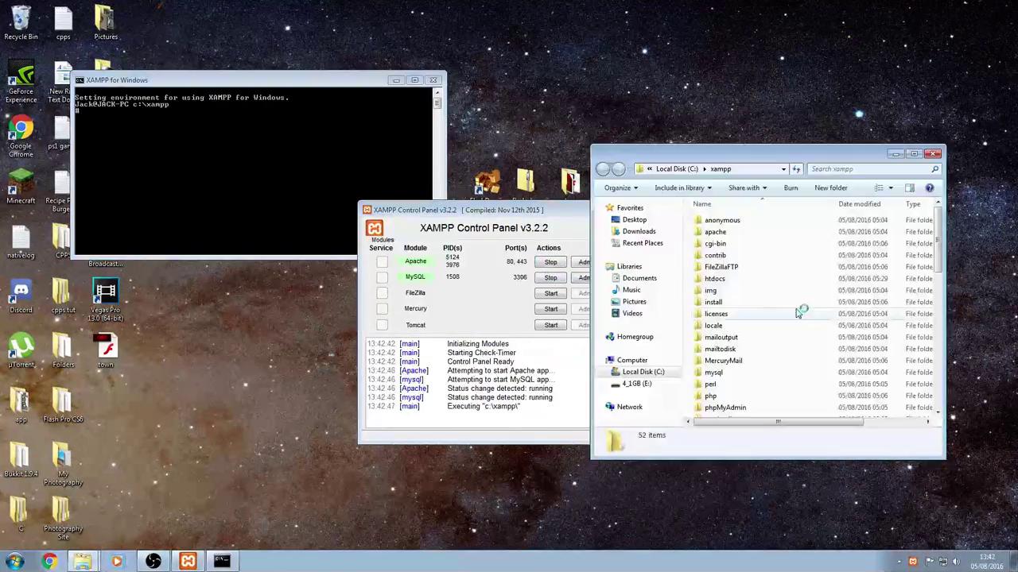
double_click(738, 274)
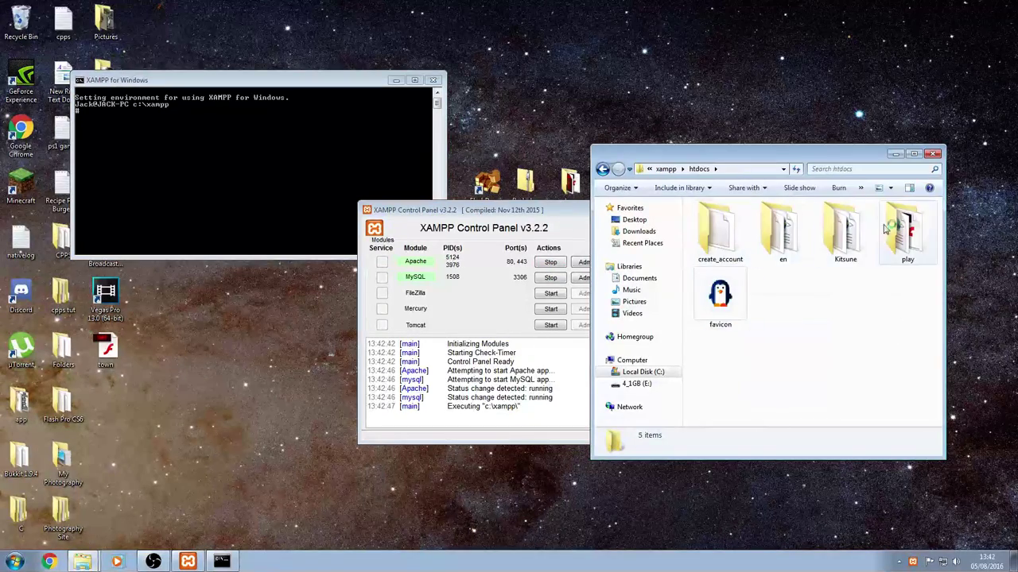
double_click(845, 231)
click(779, 169)
key(ctrl+c)
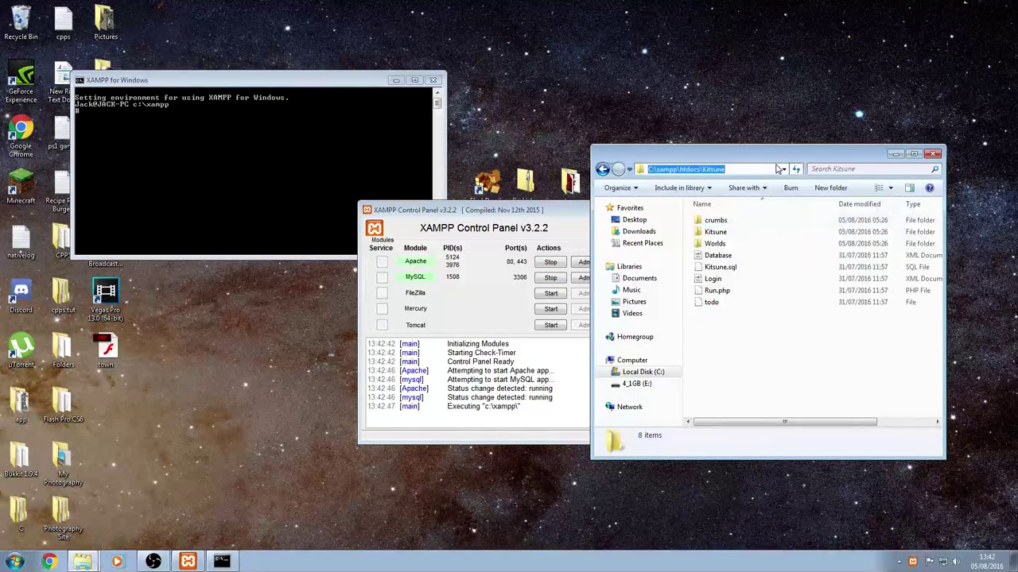
In the shell, cd into the Kitsune folder and run php run.php
click(224, 162)
text(cd)
right_click(223, 161)
click(250, 194)
key(Return)
text(php run.php)
key(Return)
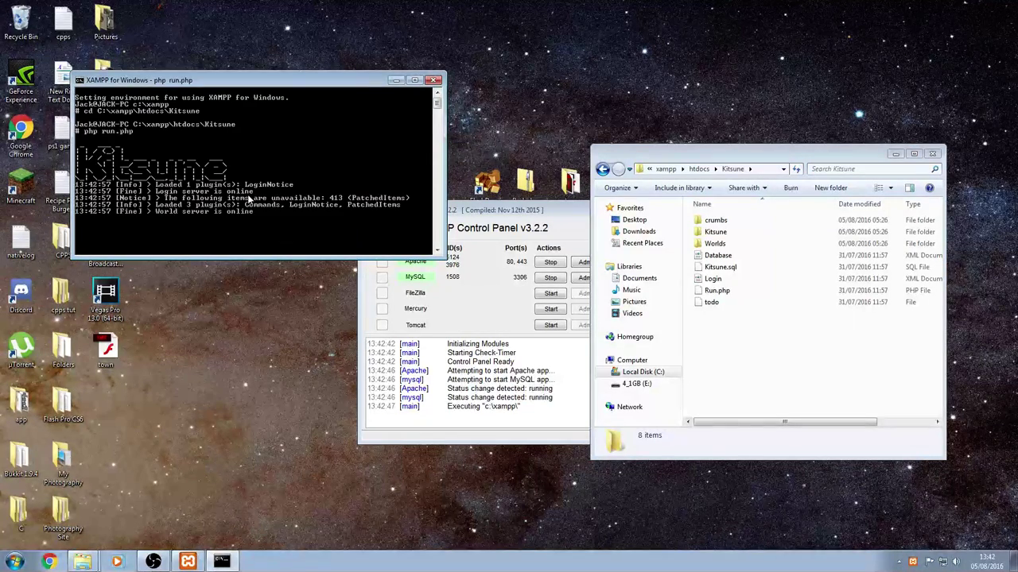
Open localhost/play in Chrome, log in with the saved penguin, and join Server 1
click(50, 562)
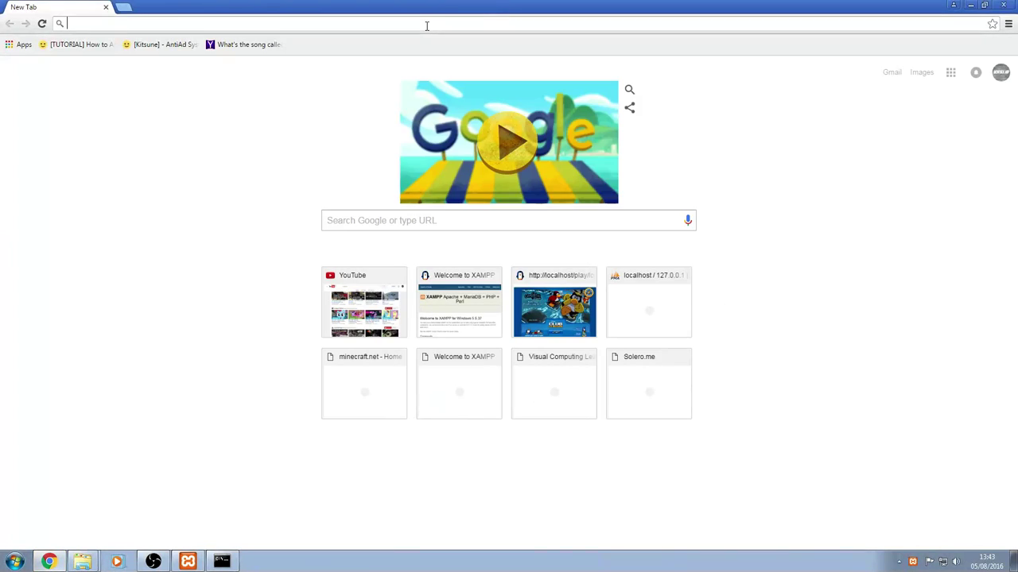
text(localhost/play/load.swf)
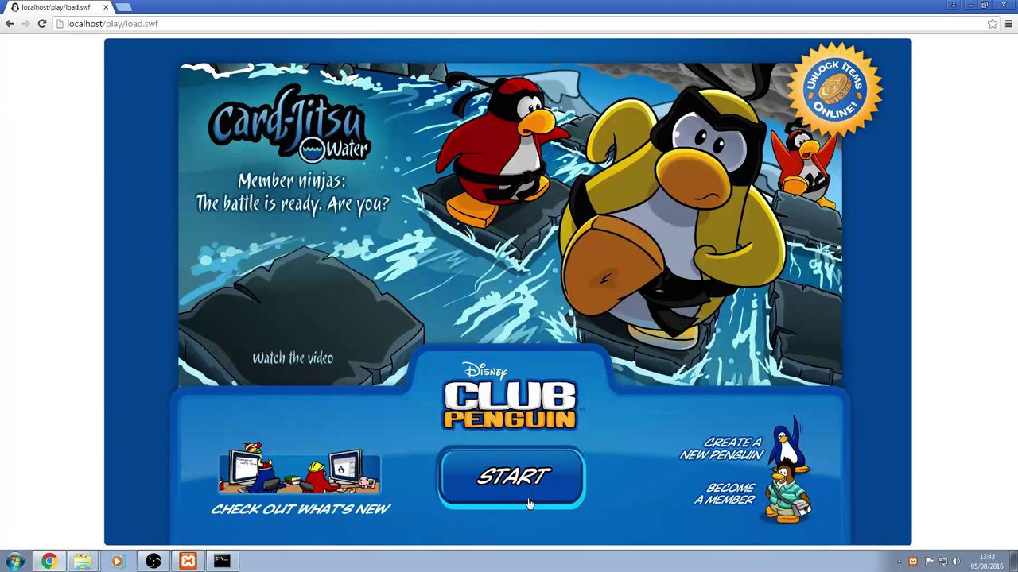
click(529, 504)
click(529, 309)
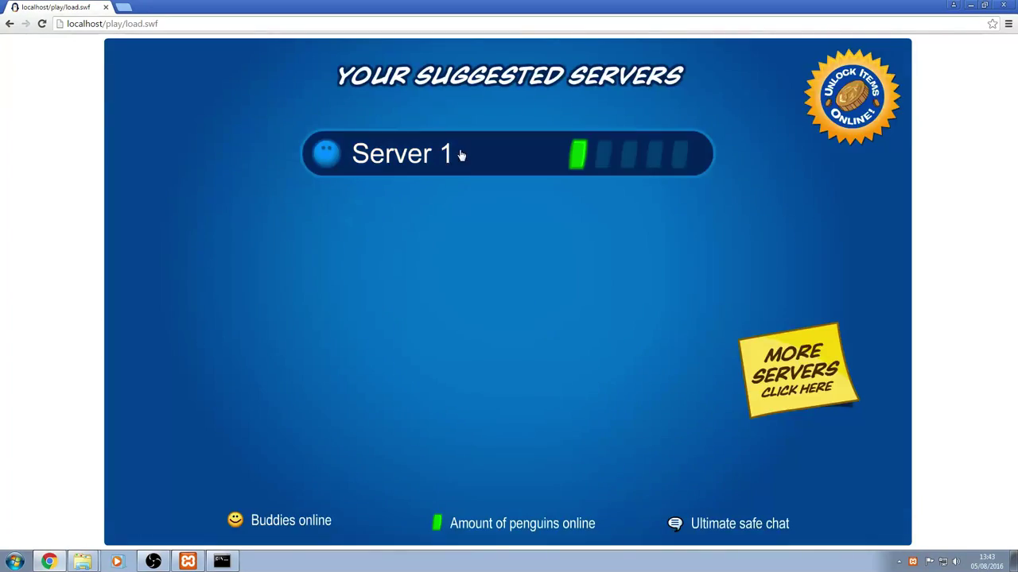
click(461, 156)
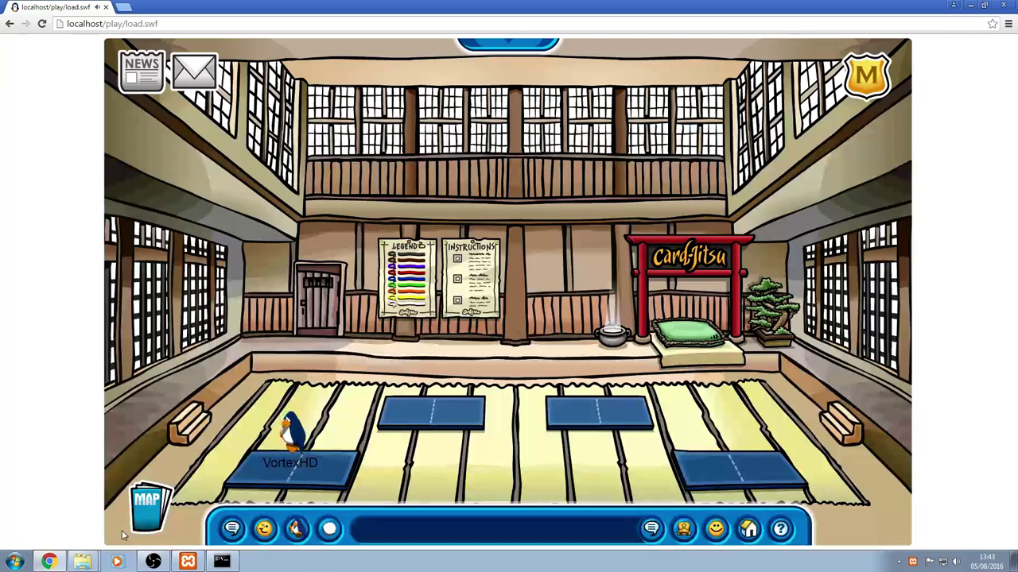
Travel to the Town room from the island map and walk across the plaza
click(147, 503)
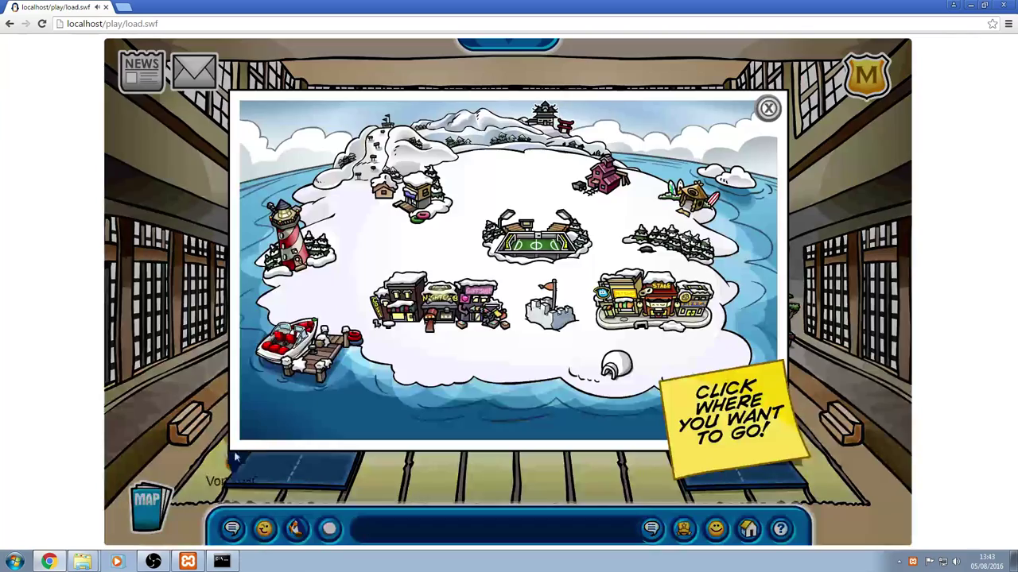
click(451, 319)
click(536, 410)
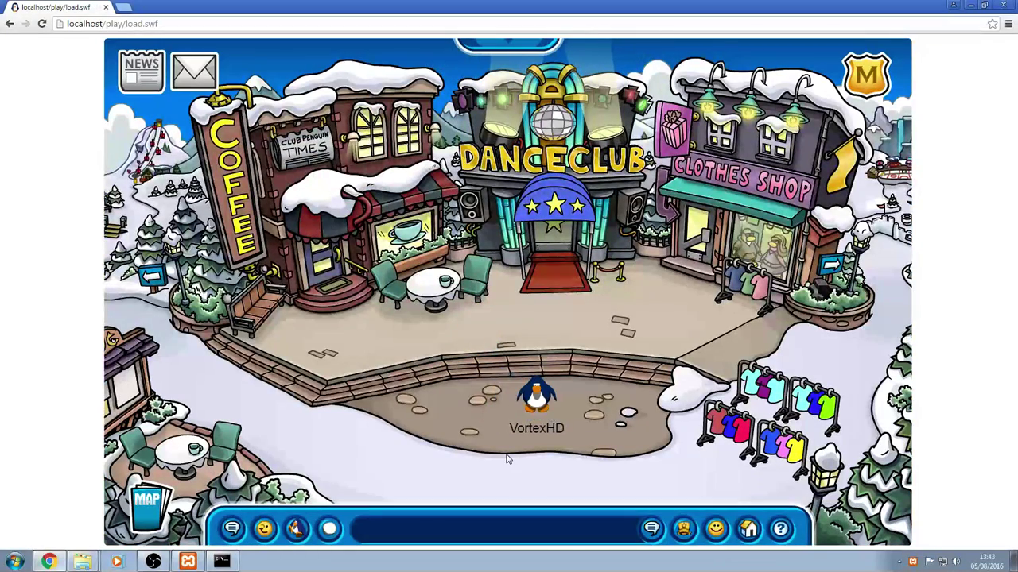
Walk the penguin past the café table to the plaza and into the Clothes Shop
click(219, 459)
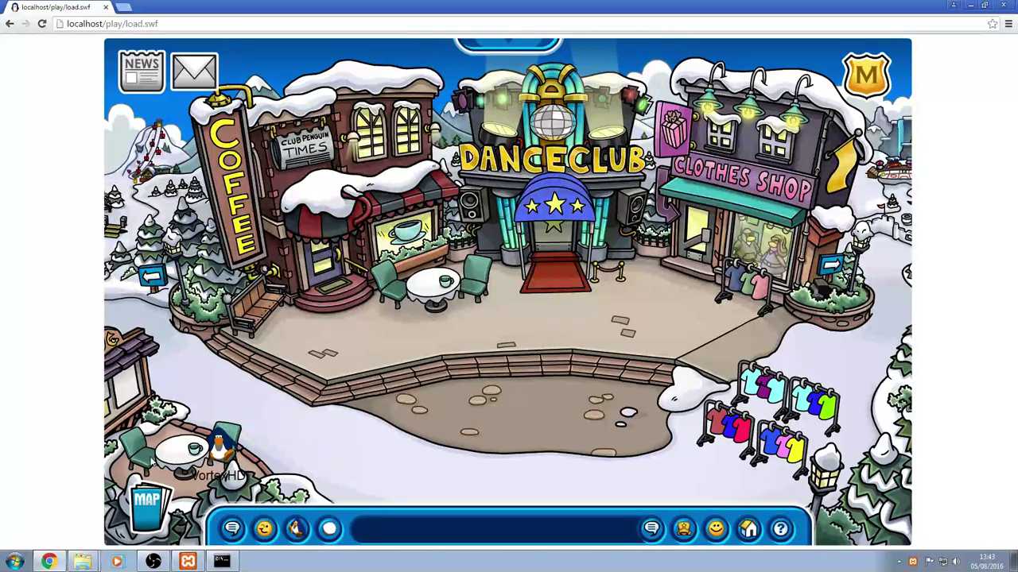
click(182, 458)
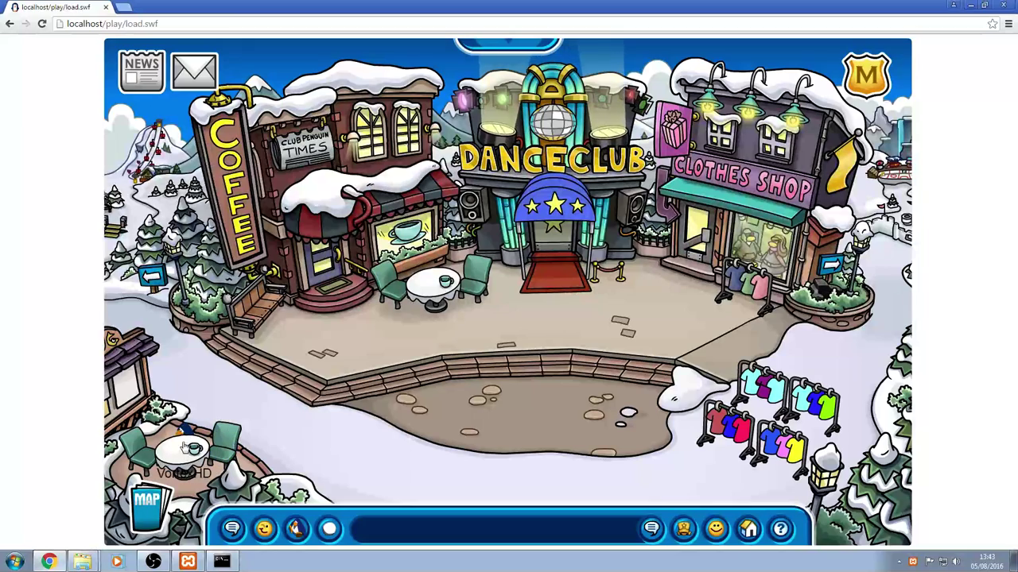
click(447, 388)
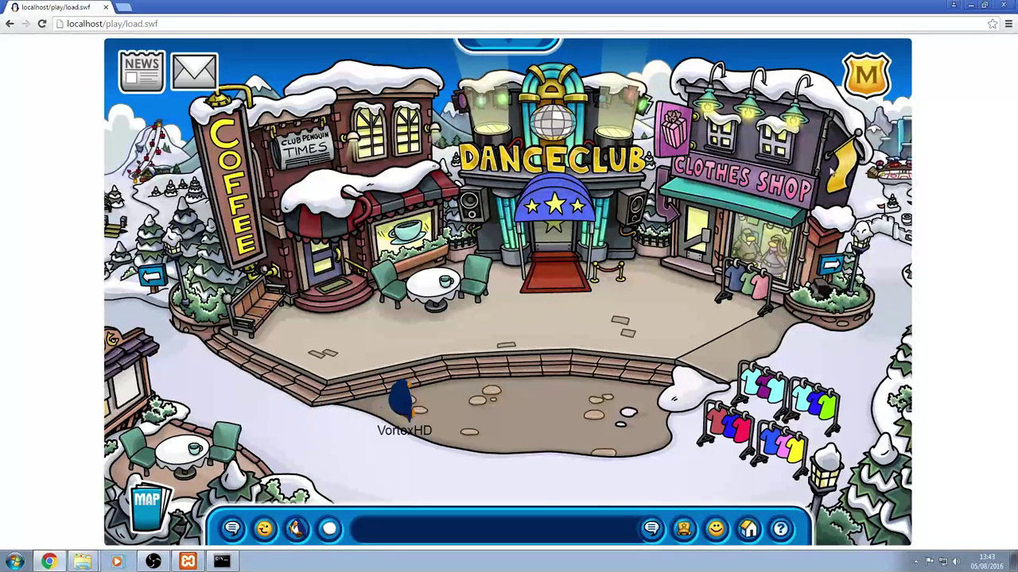
click(707, 237)
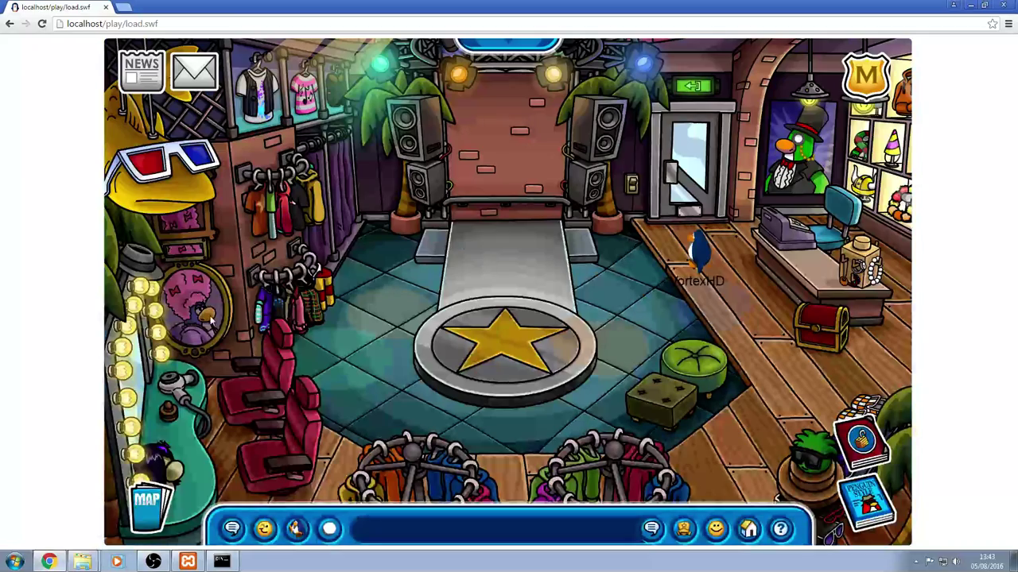
Exit the Clothes Shop and walk the penguin over the steps to the stone path
click(652, 184)
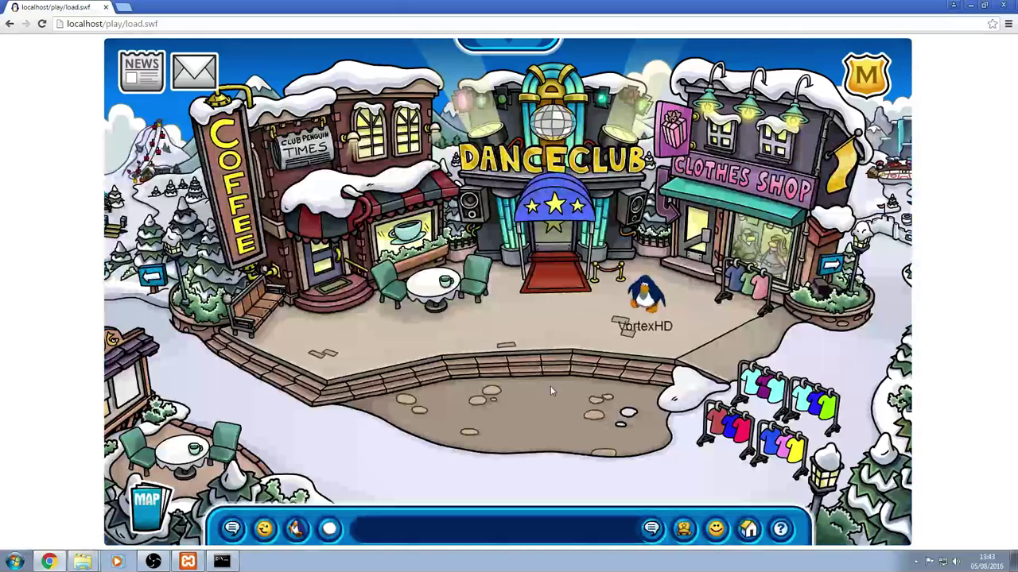
click(550, 386)
click(564, 314)
click(550, 359)
click(446, 362)
click(536, 408)
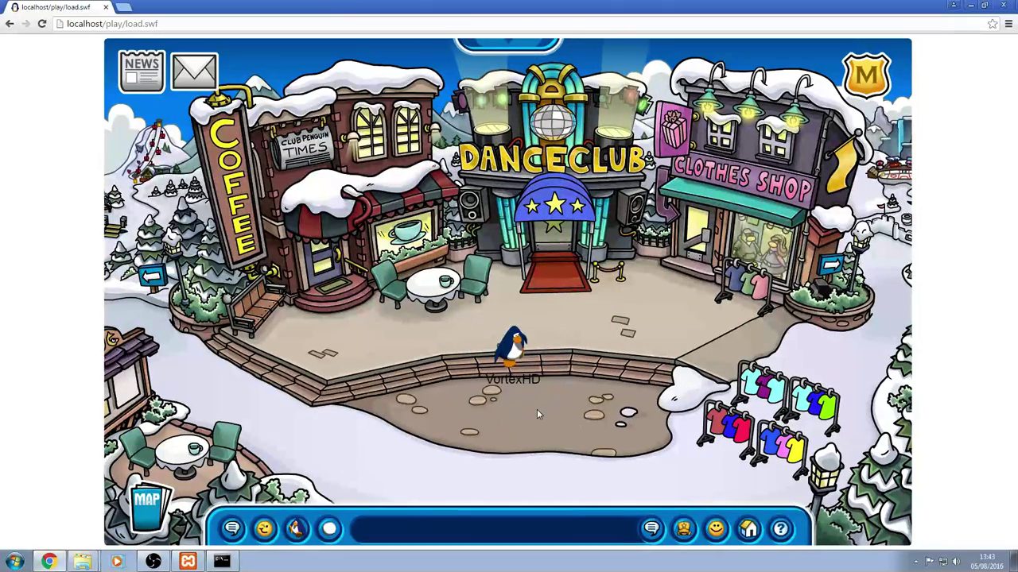